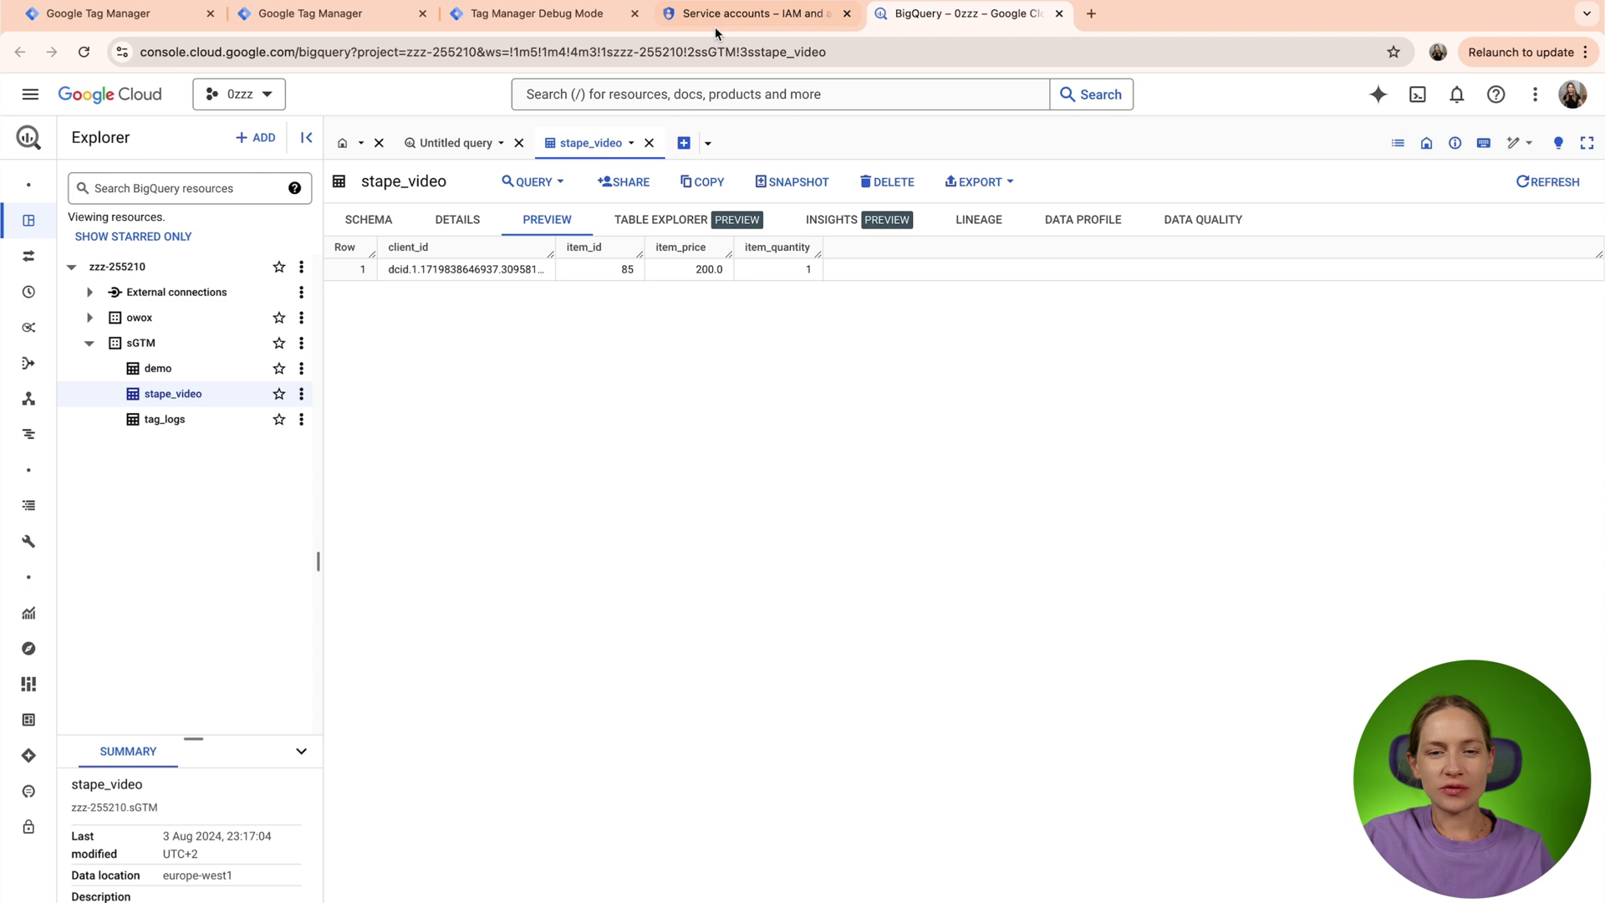
- Begin a new service account named 'Bigquery' with ID bigquery from the Service accounts page
click(730, 25)
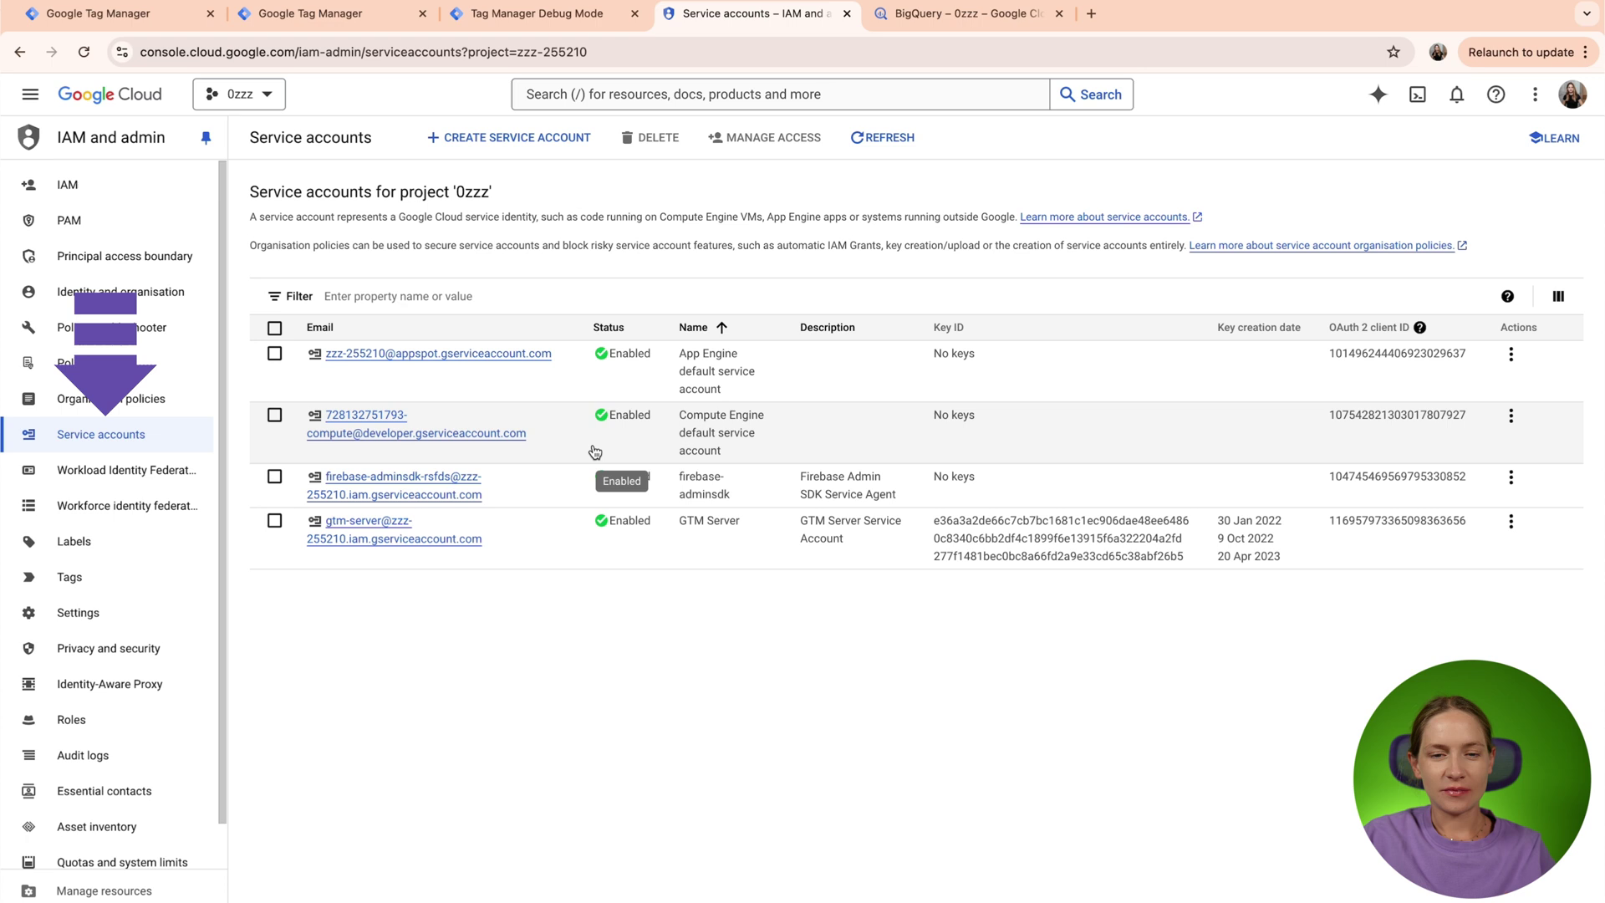
click(504, 137)
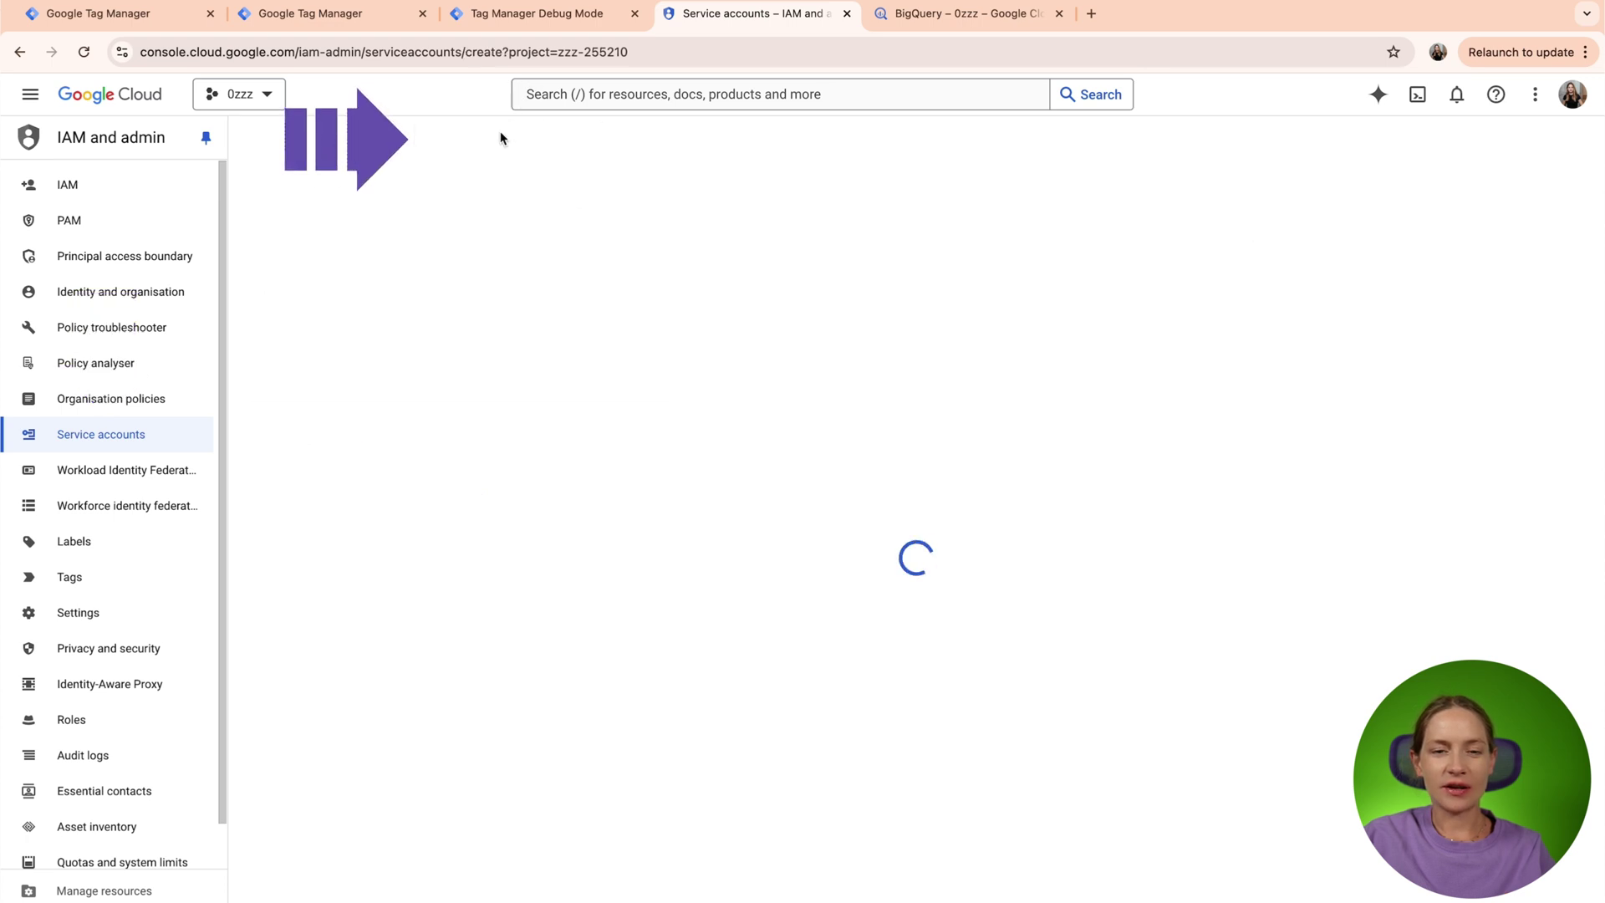
click(382, 252)
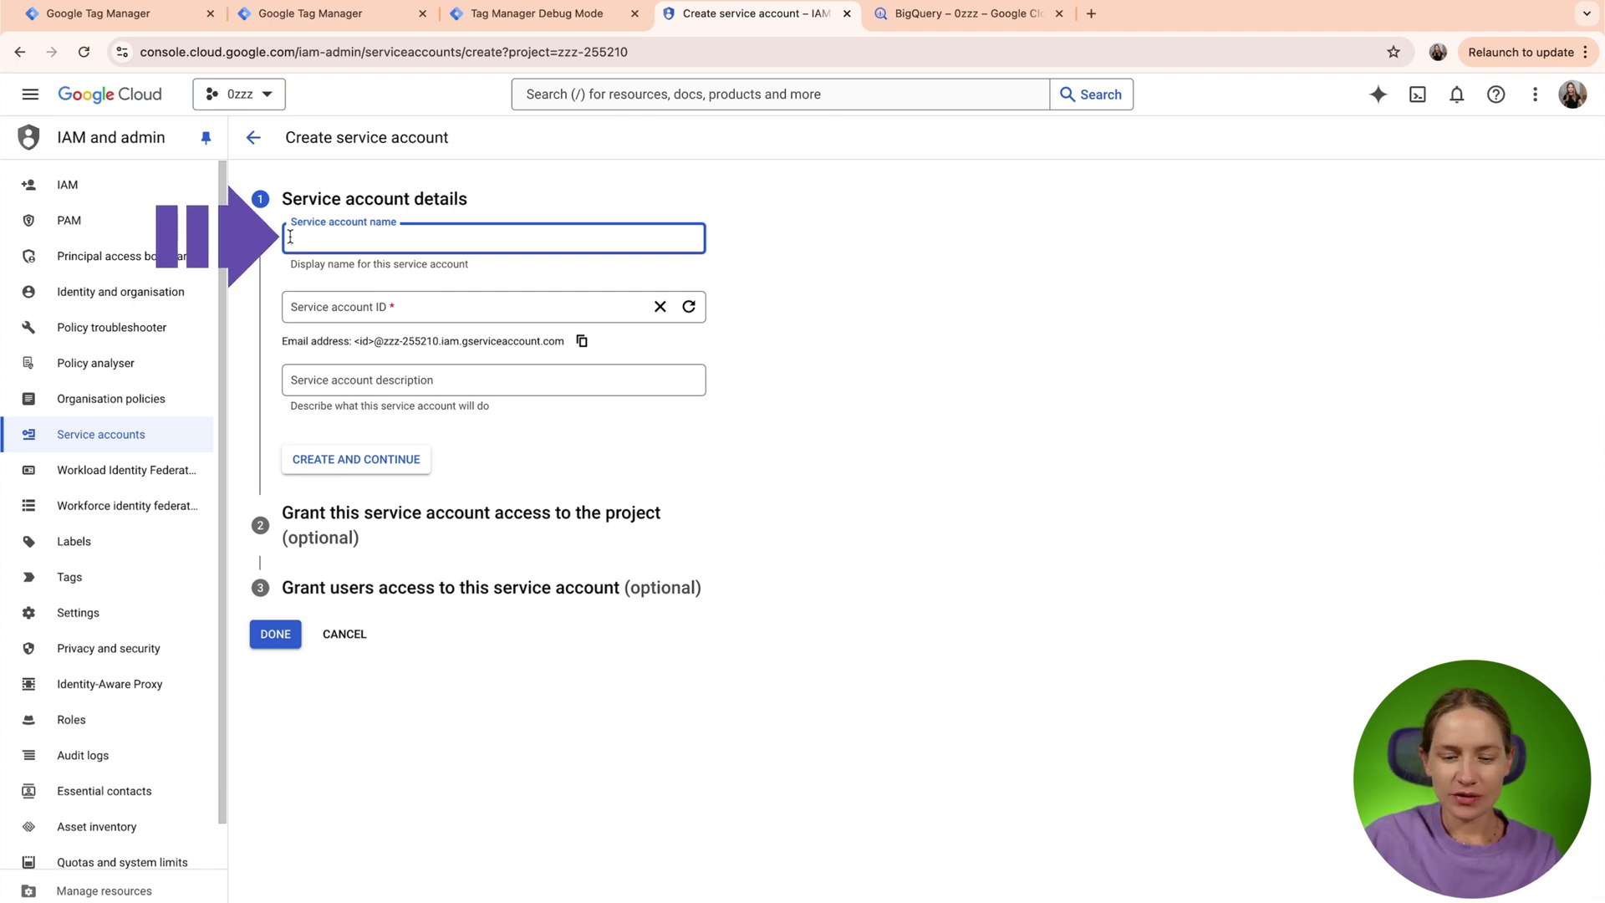
text(Bigquery)
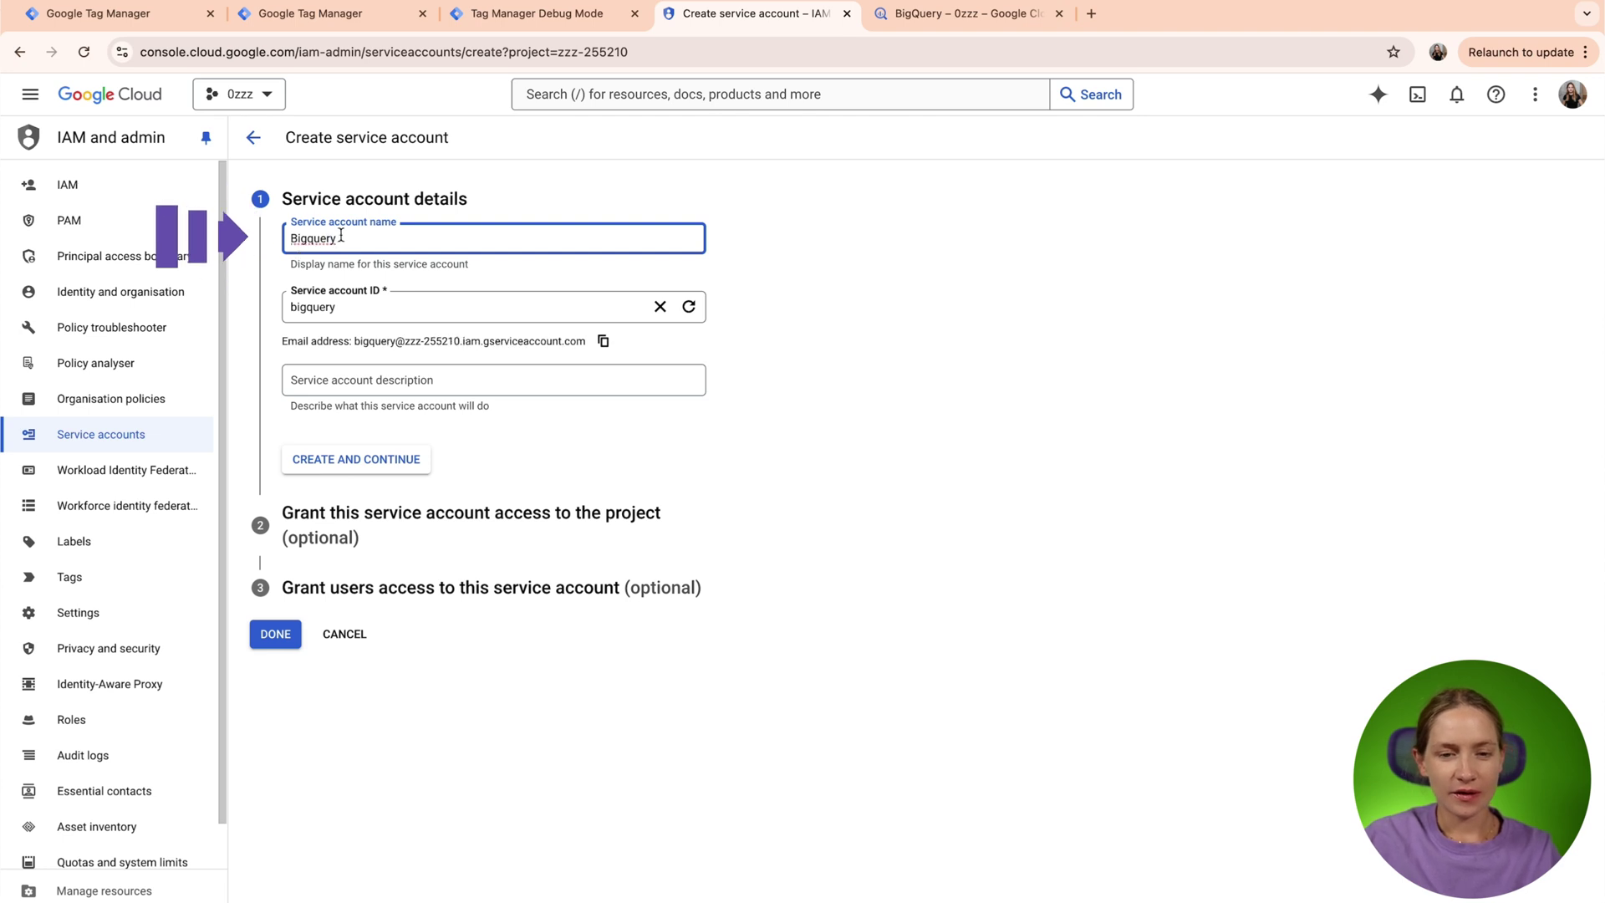
key(super+a)
- Give the 'Bigquery' service account the BigQuery Admin role and complete its creation
click(351, 466)
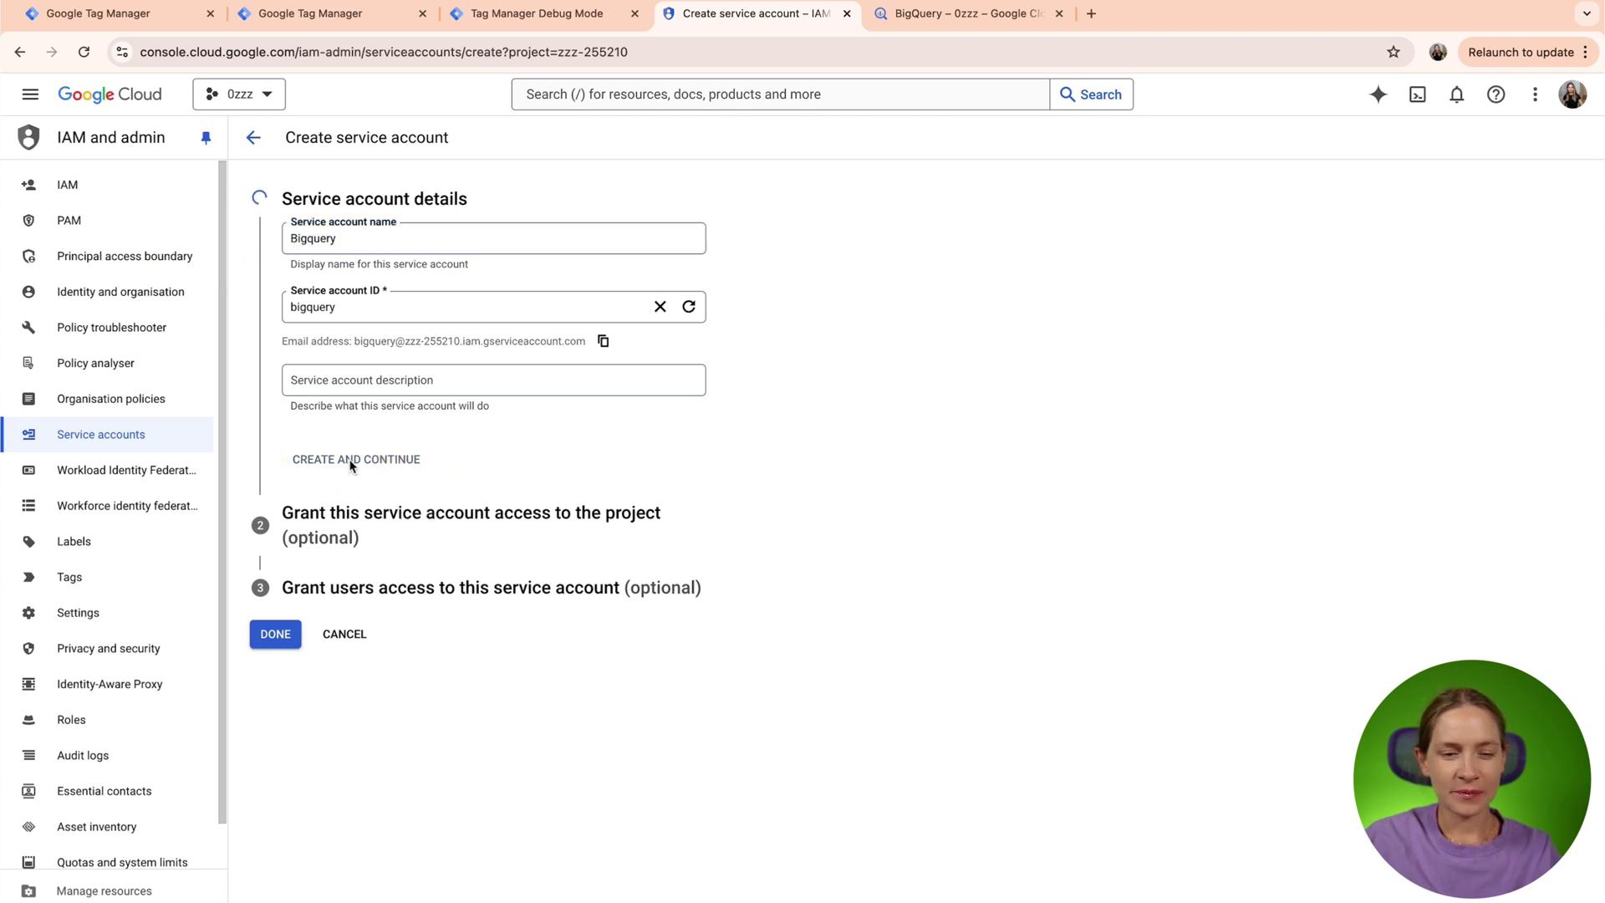
click(377, 363)
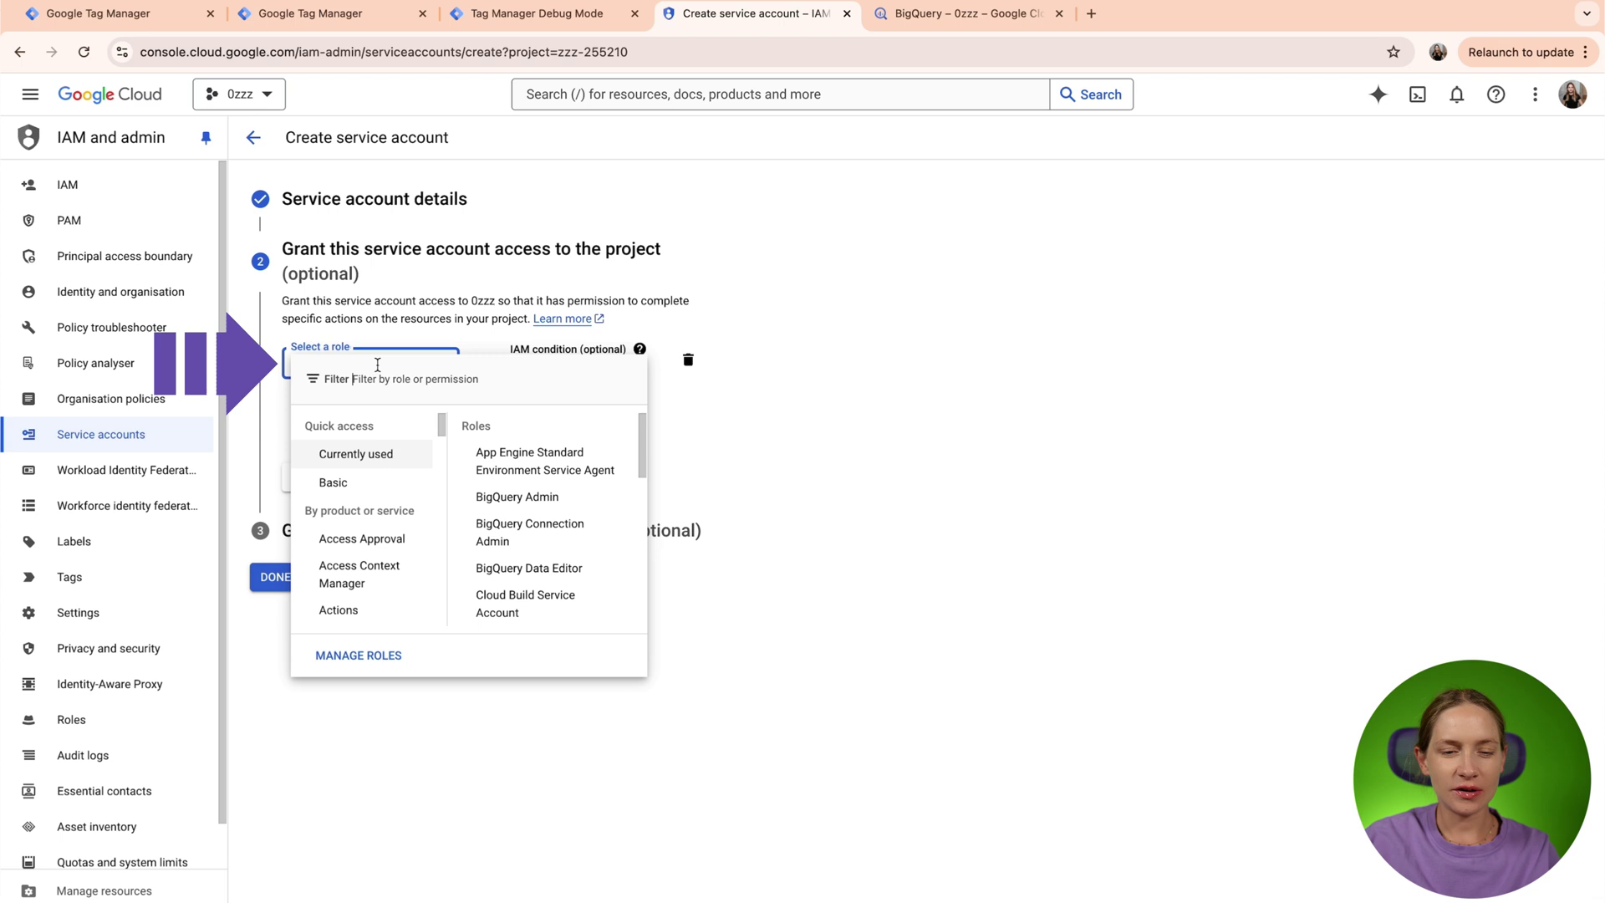
text(Big)
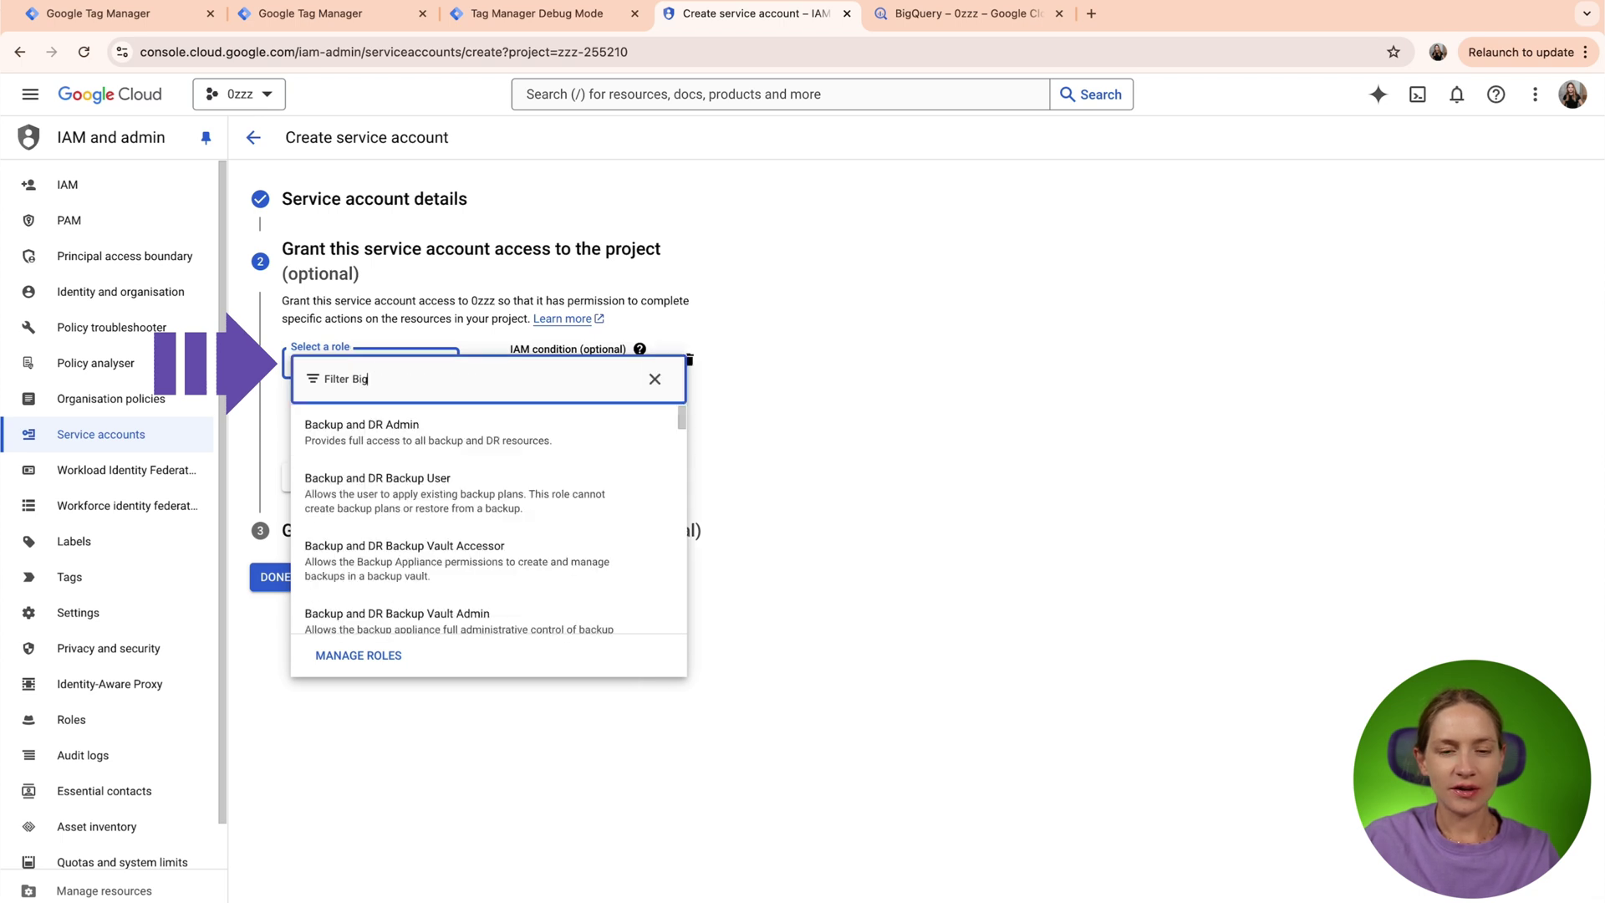
key(BackSpace)
text(gqu)
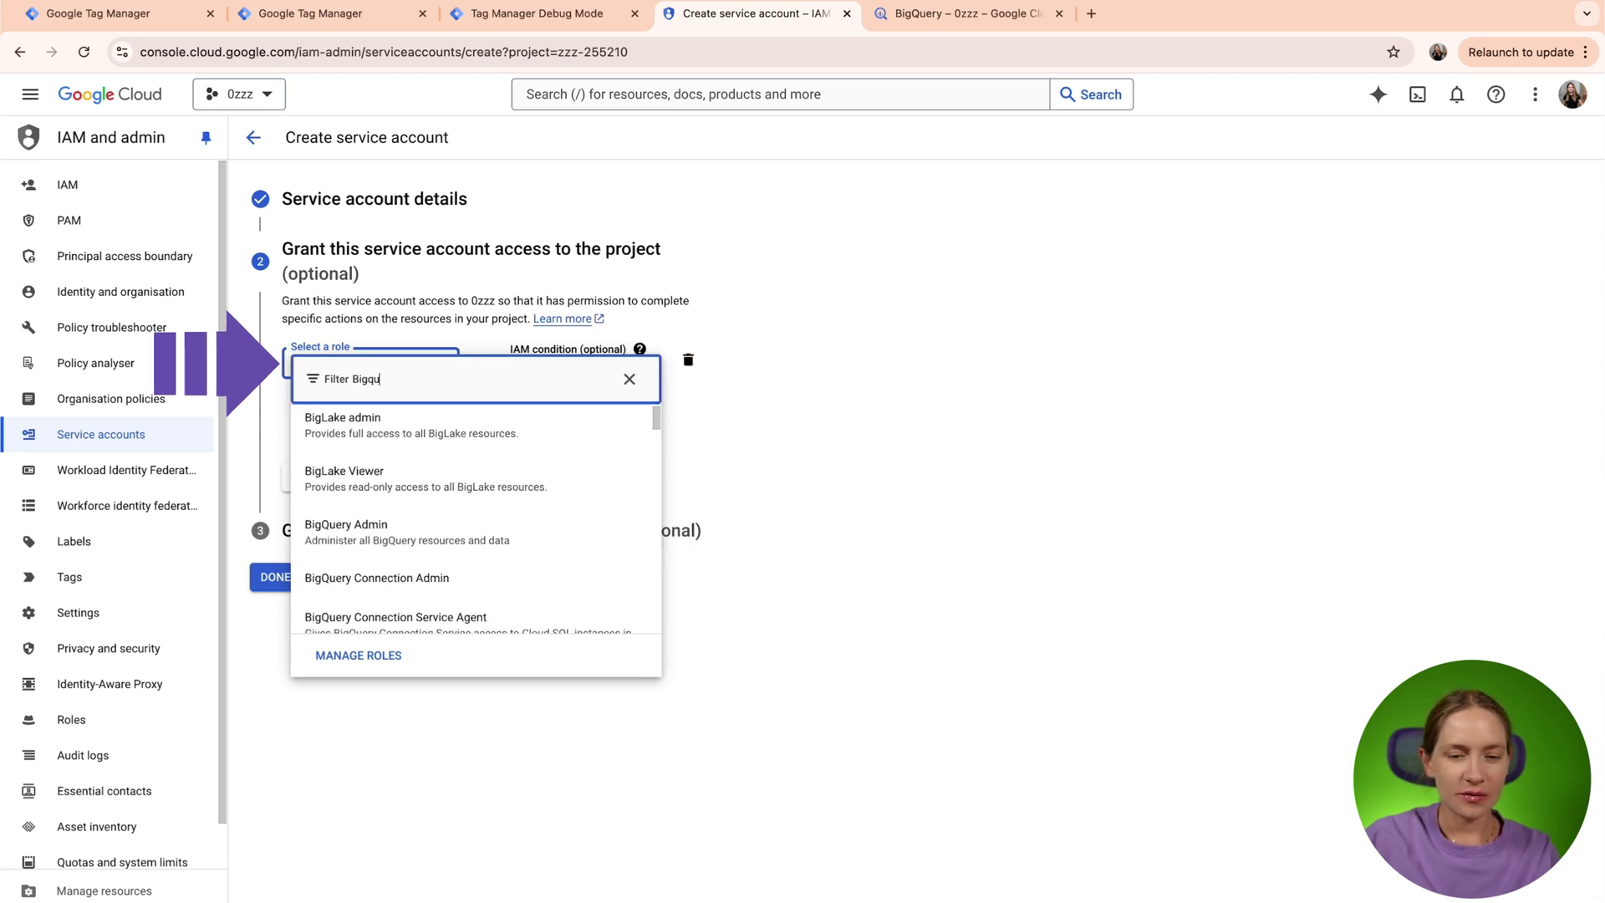
click(374, 425)
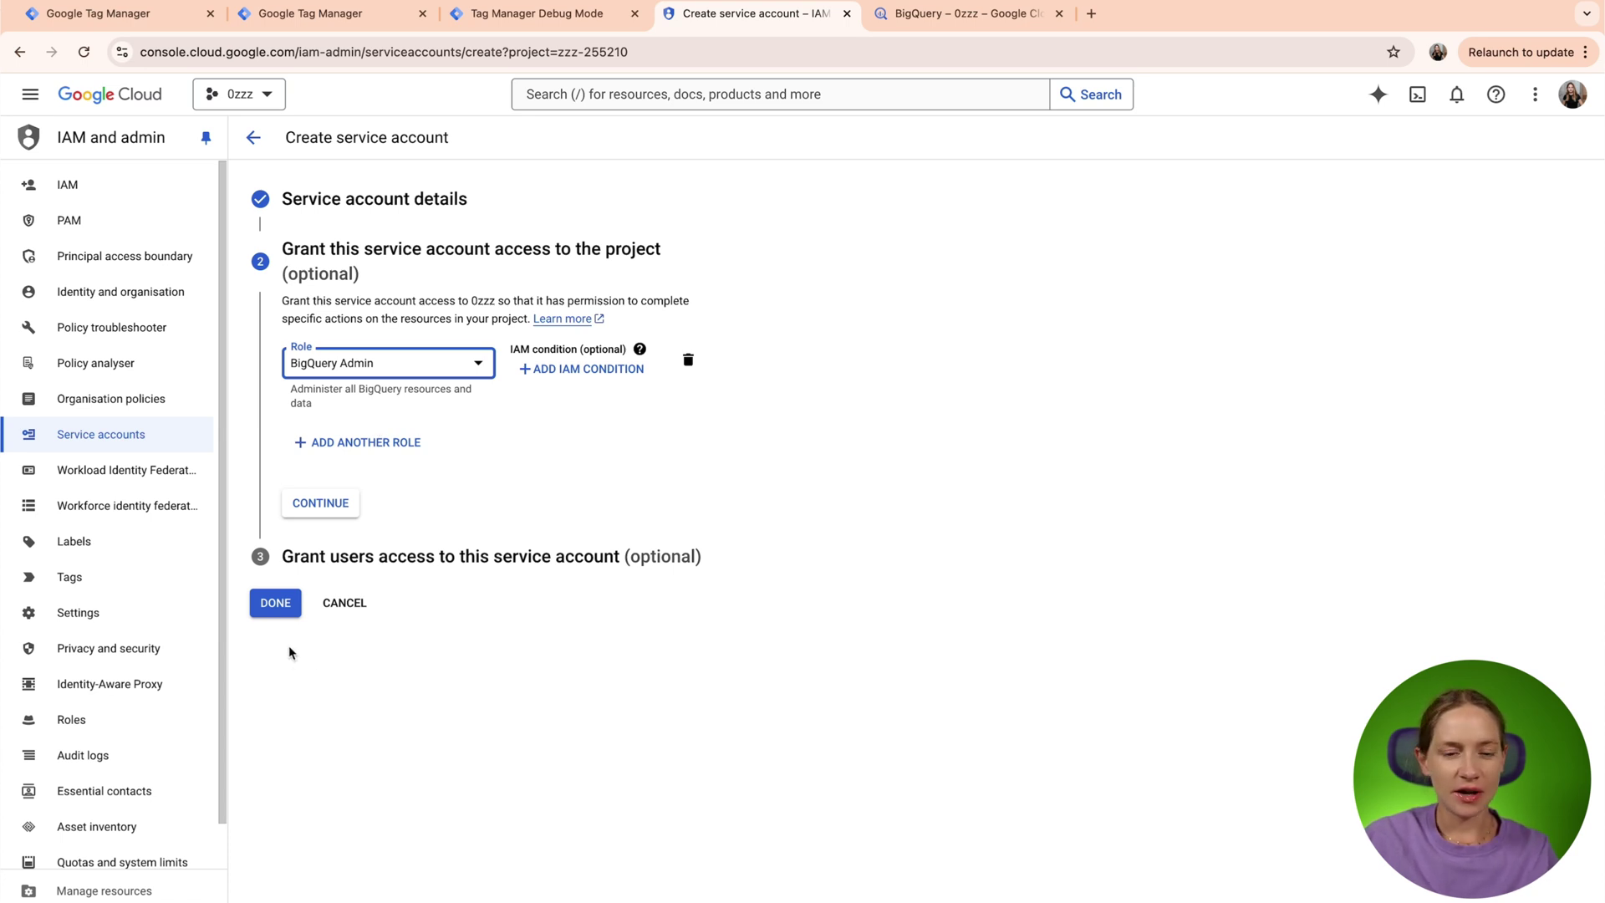
click(319, 504)
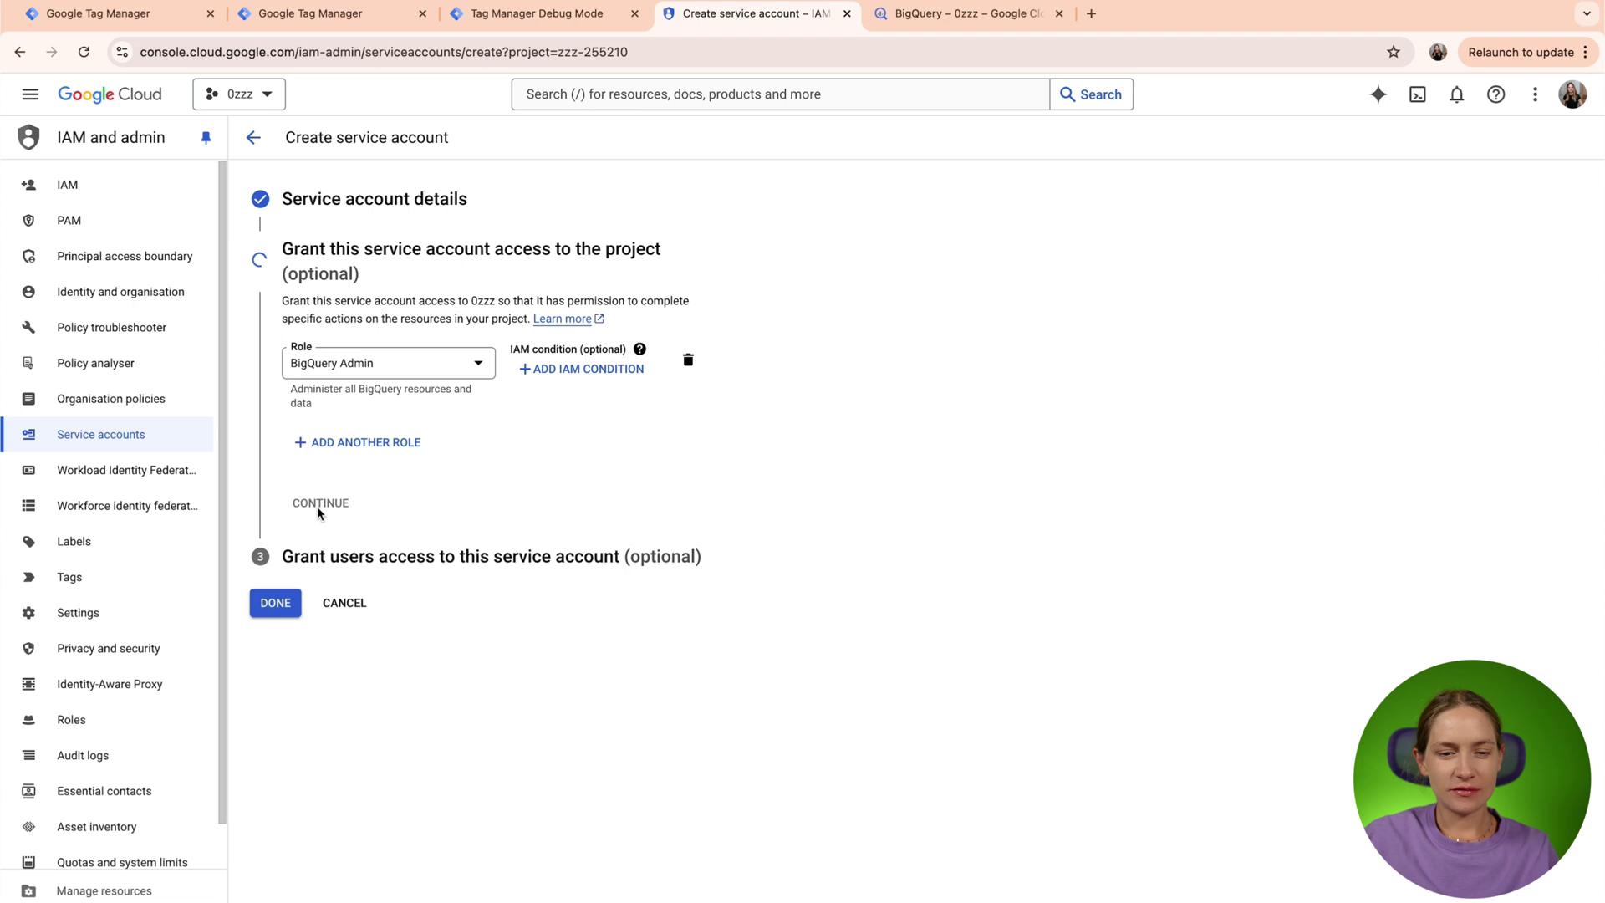
click(278, 564)
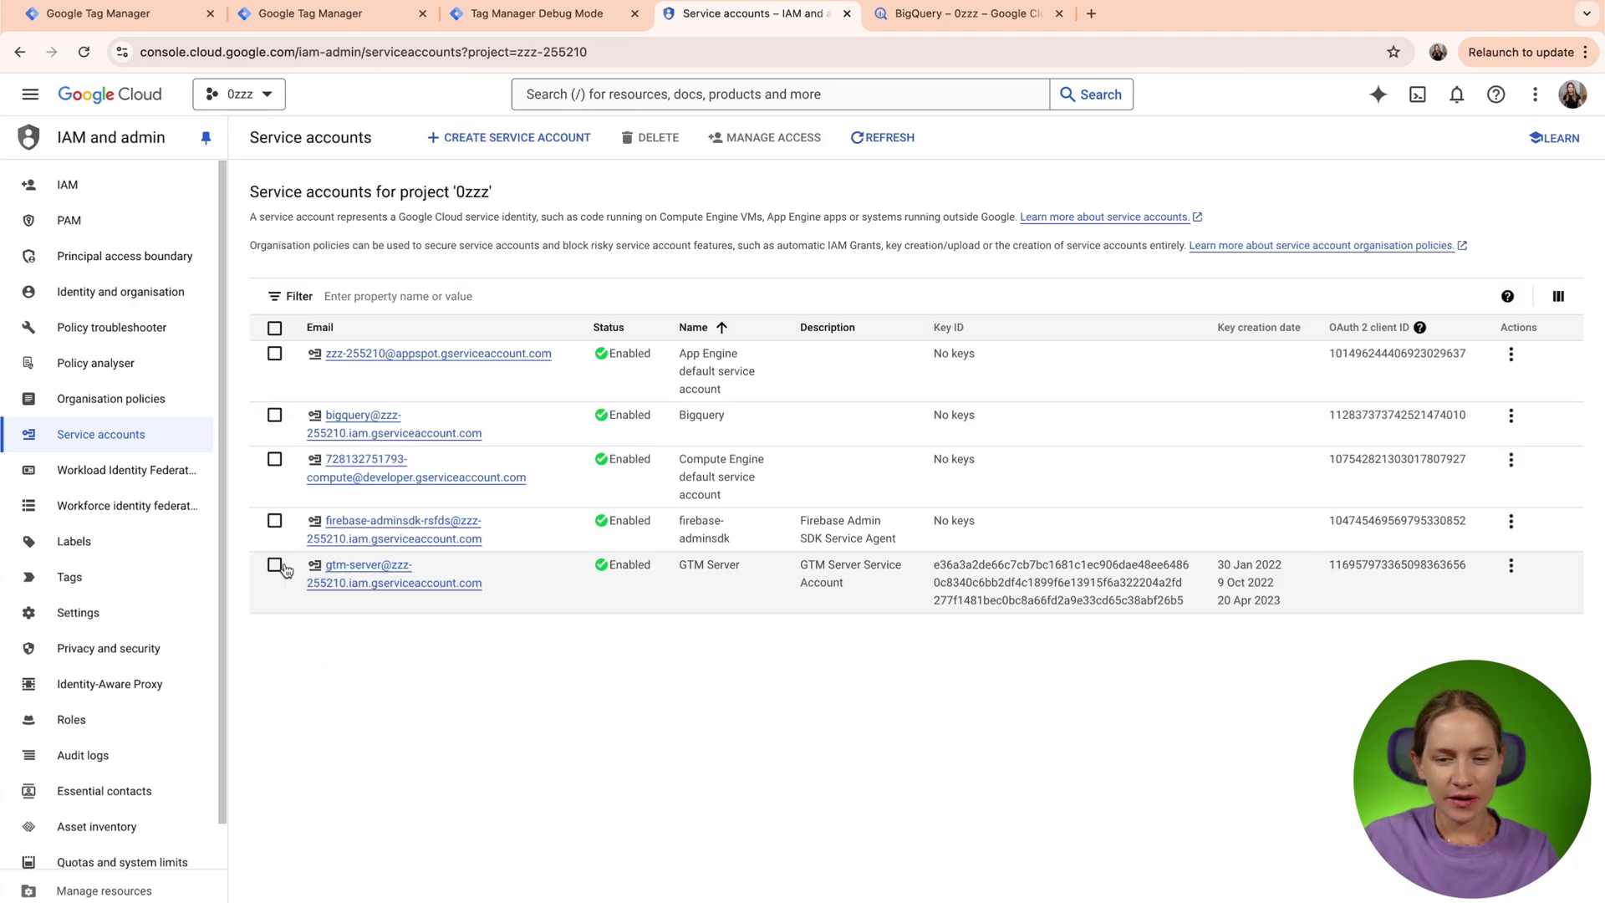
- Generate and download a new JSON private key for the bigquery service account
click(352, 426)
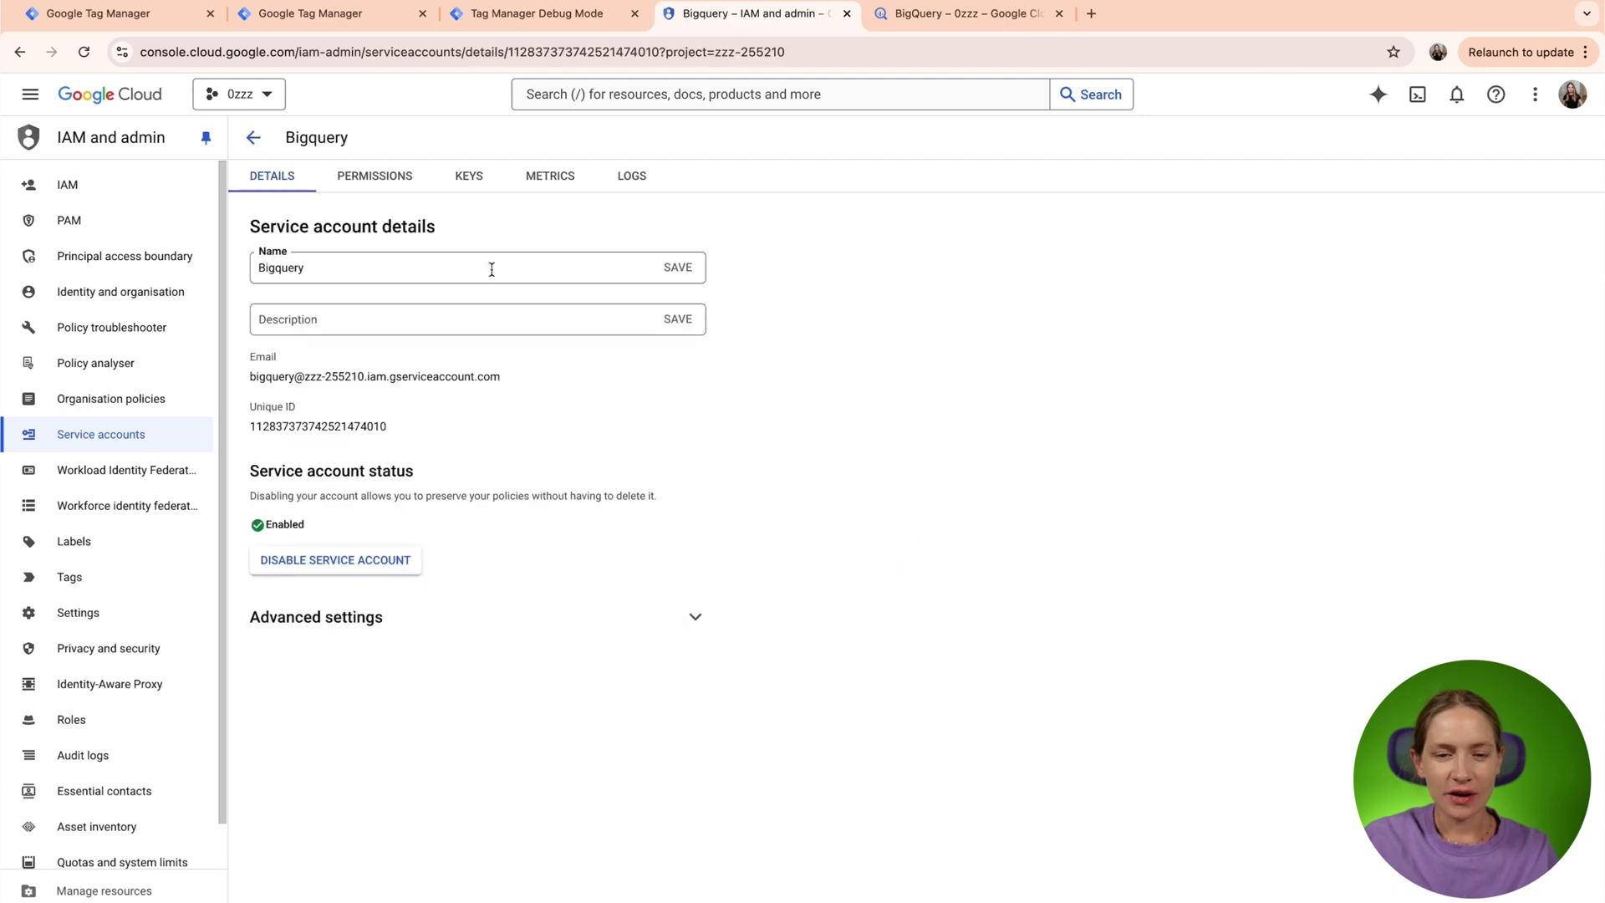
click(467, 188)
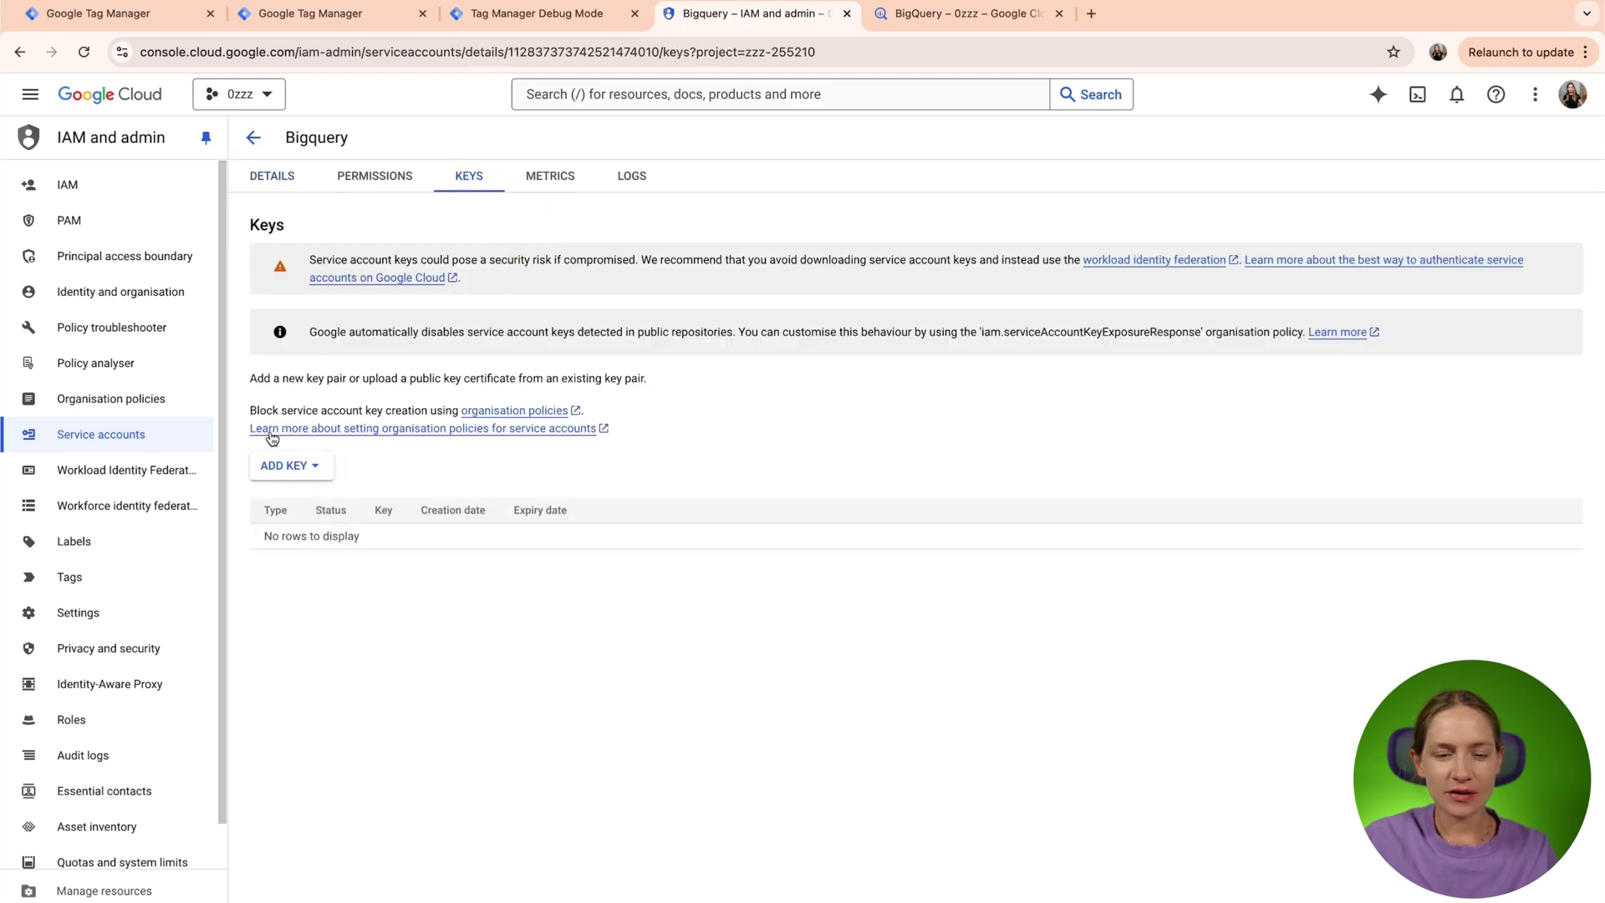
click(285, 466)
click(297, 499)
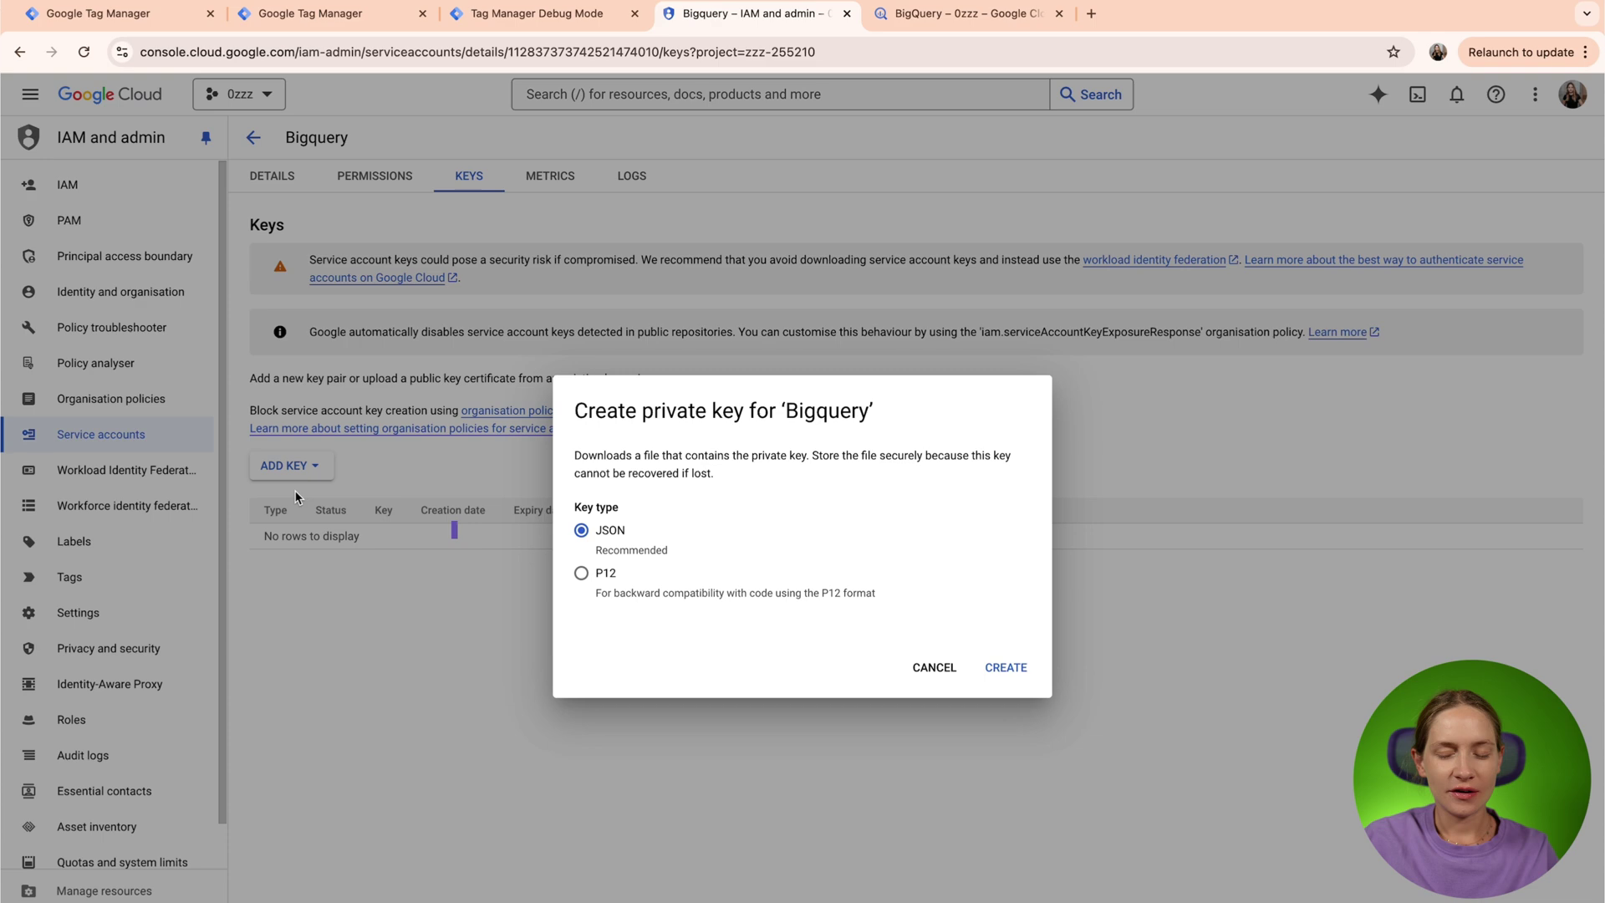
click(1010, 667)
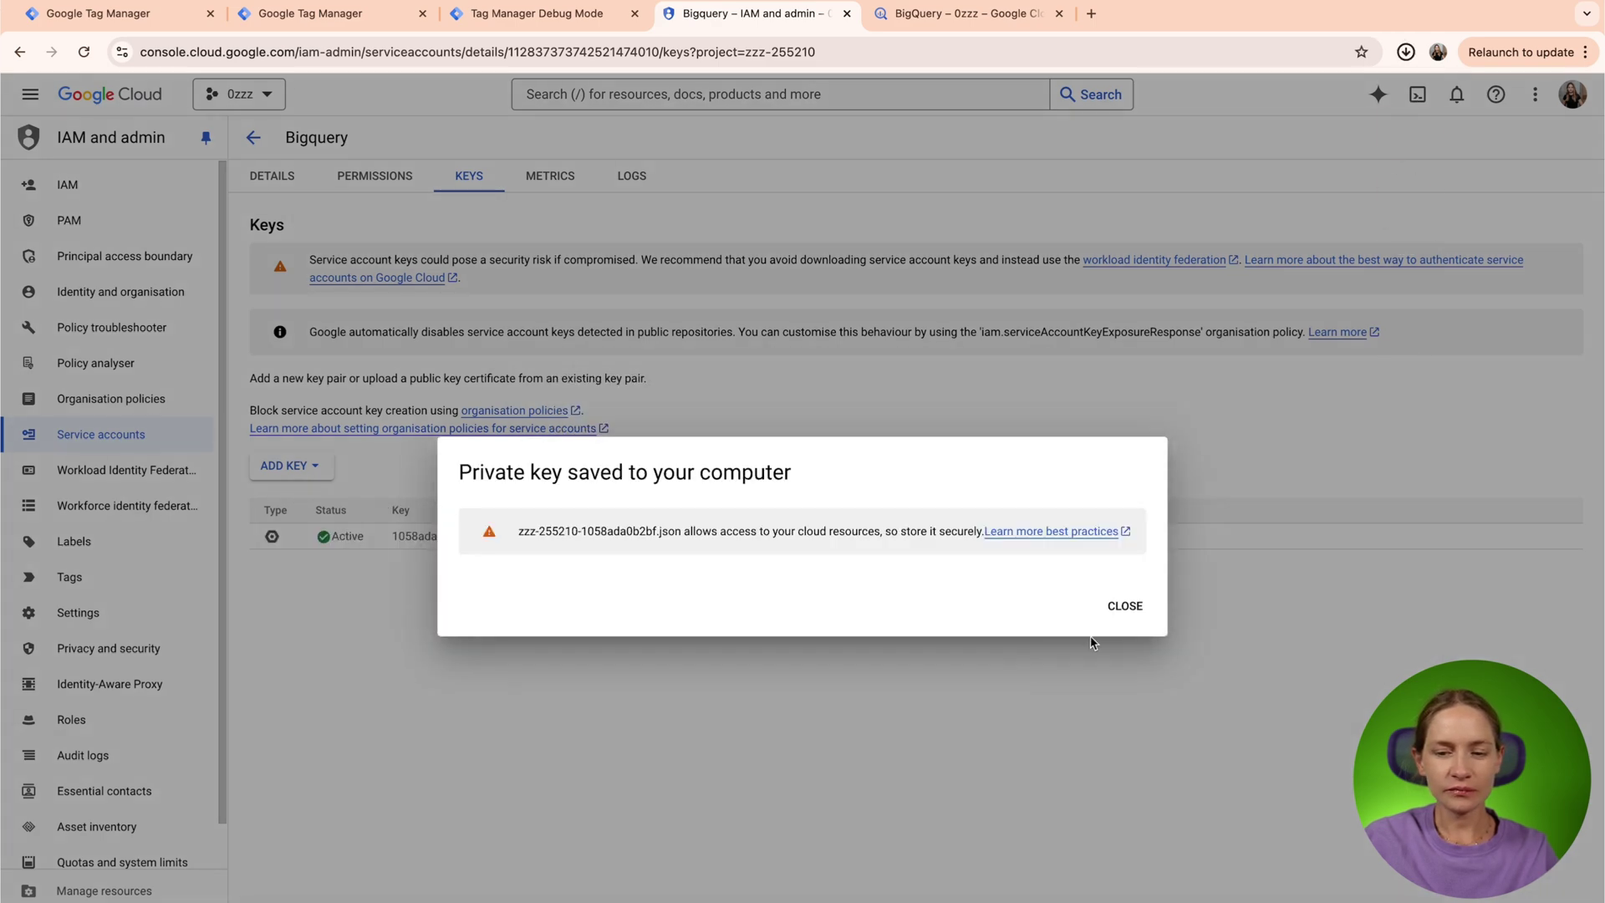
click(1124, 605)
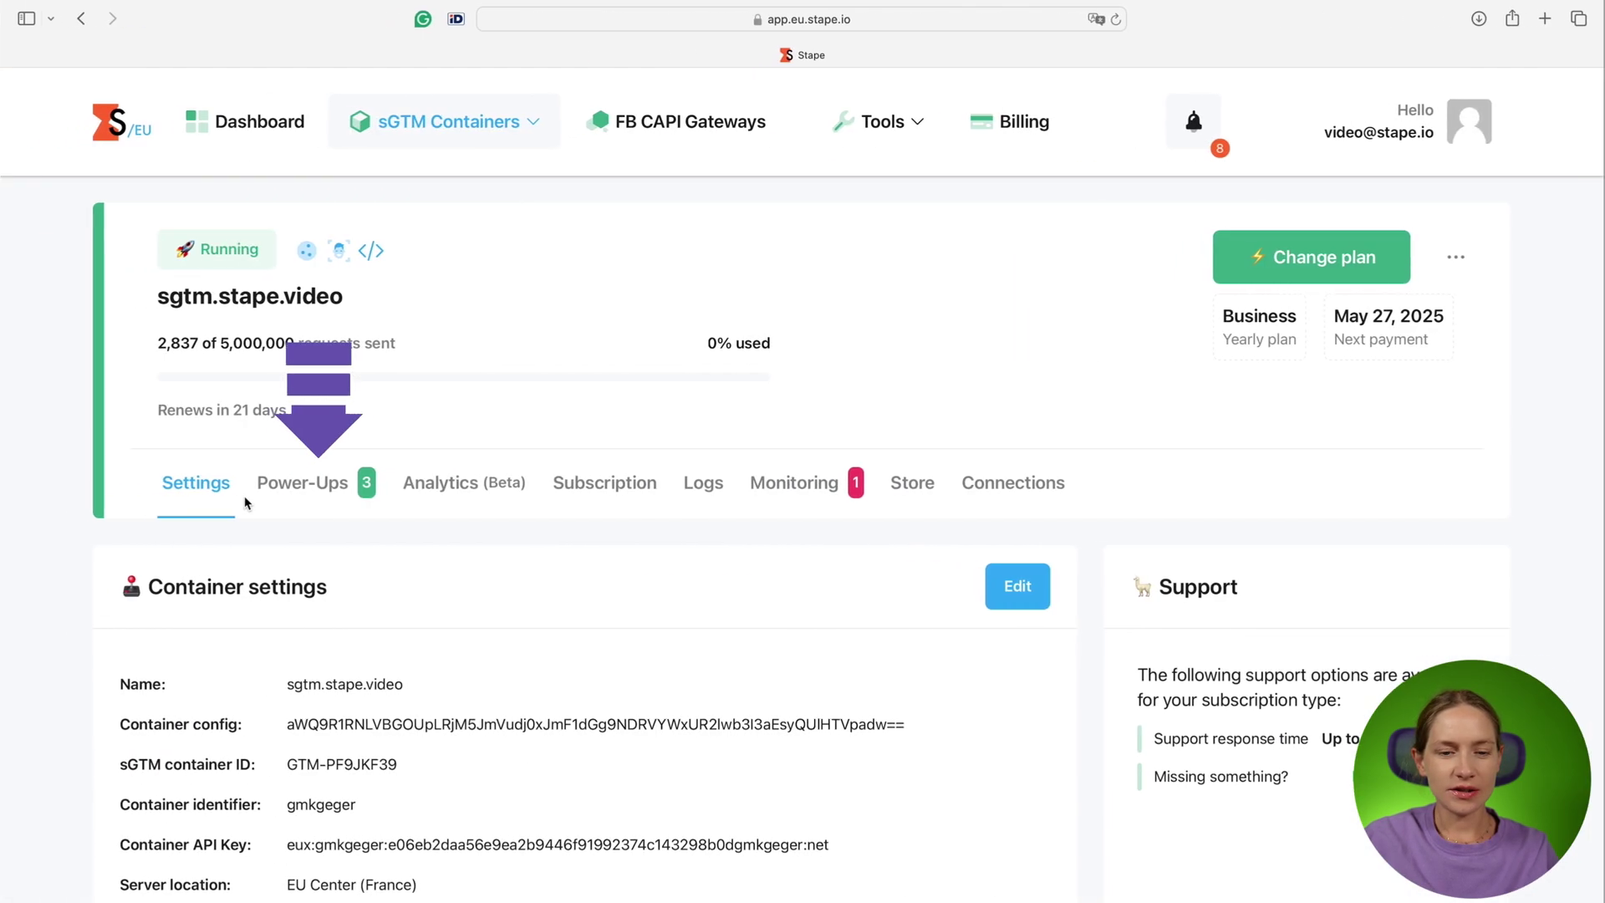
click(290, 488)
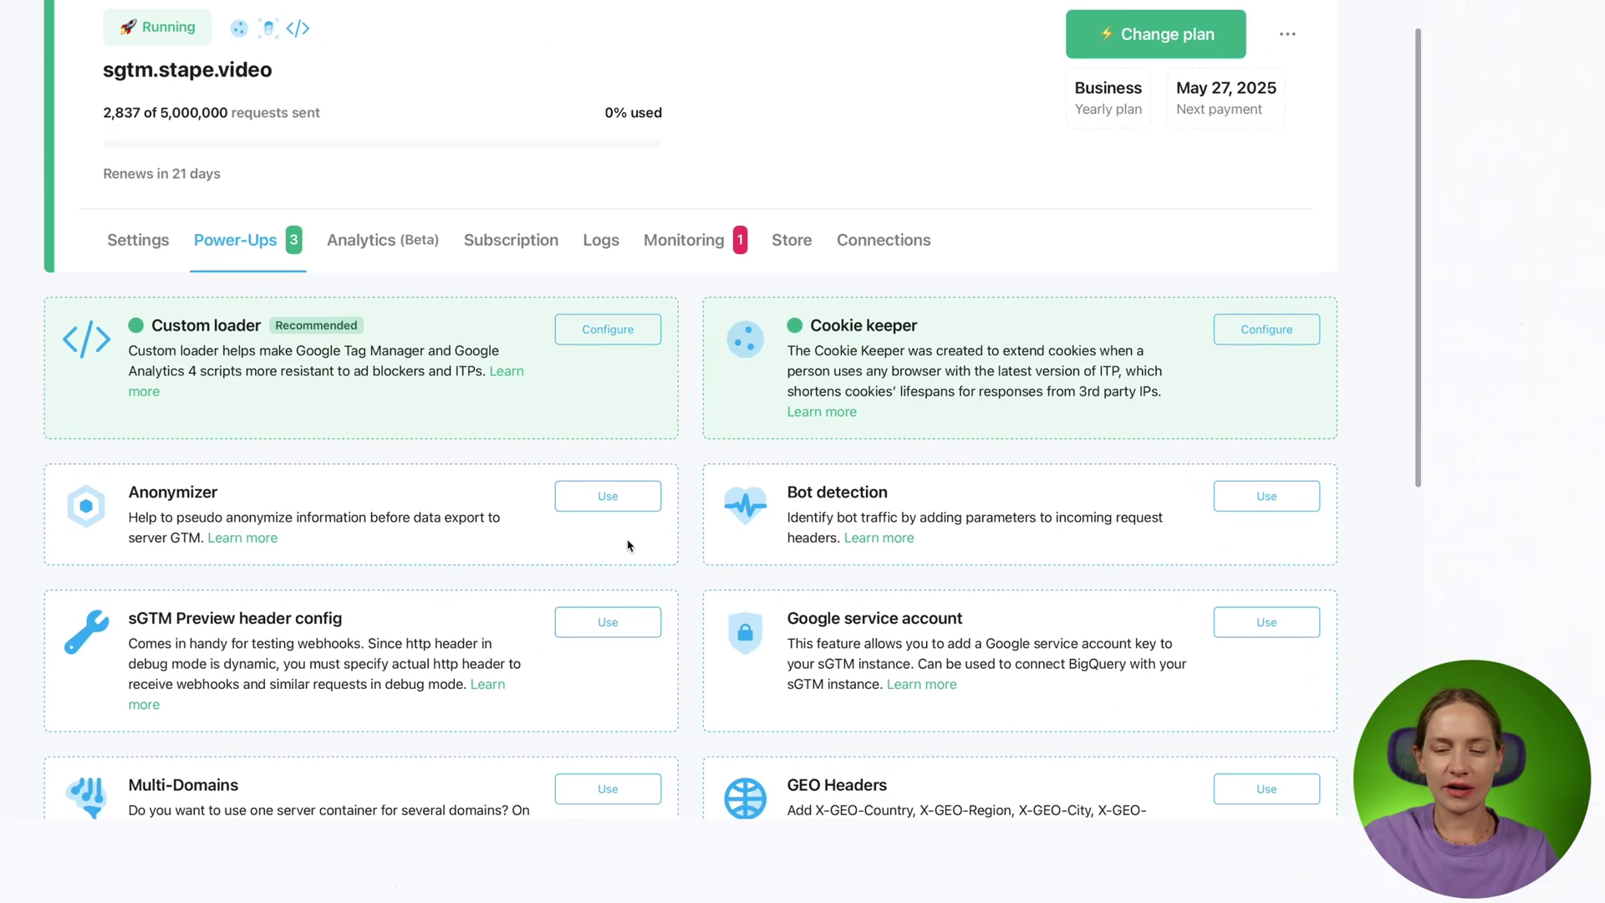
- Enable Stape's Google service account power-up, upload the downloaded JSON key, and save
click(1247, 603)
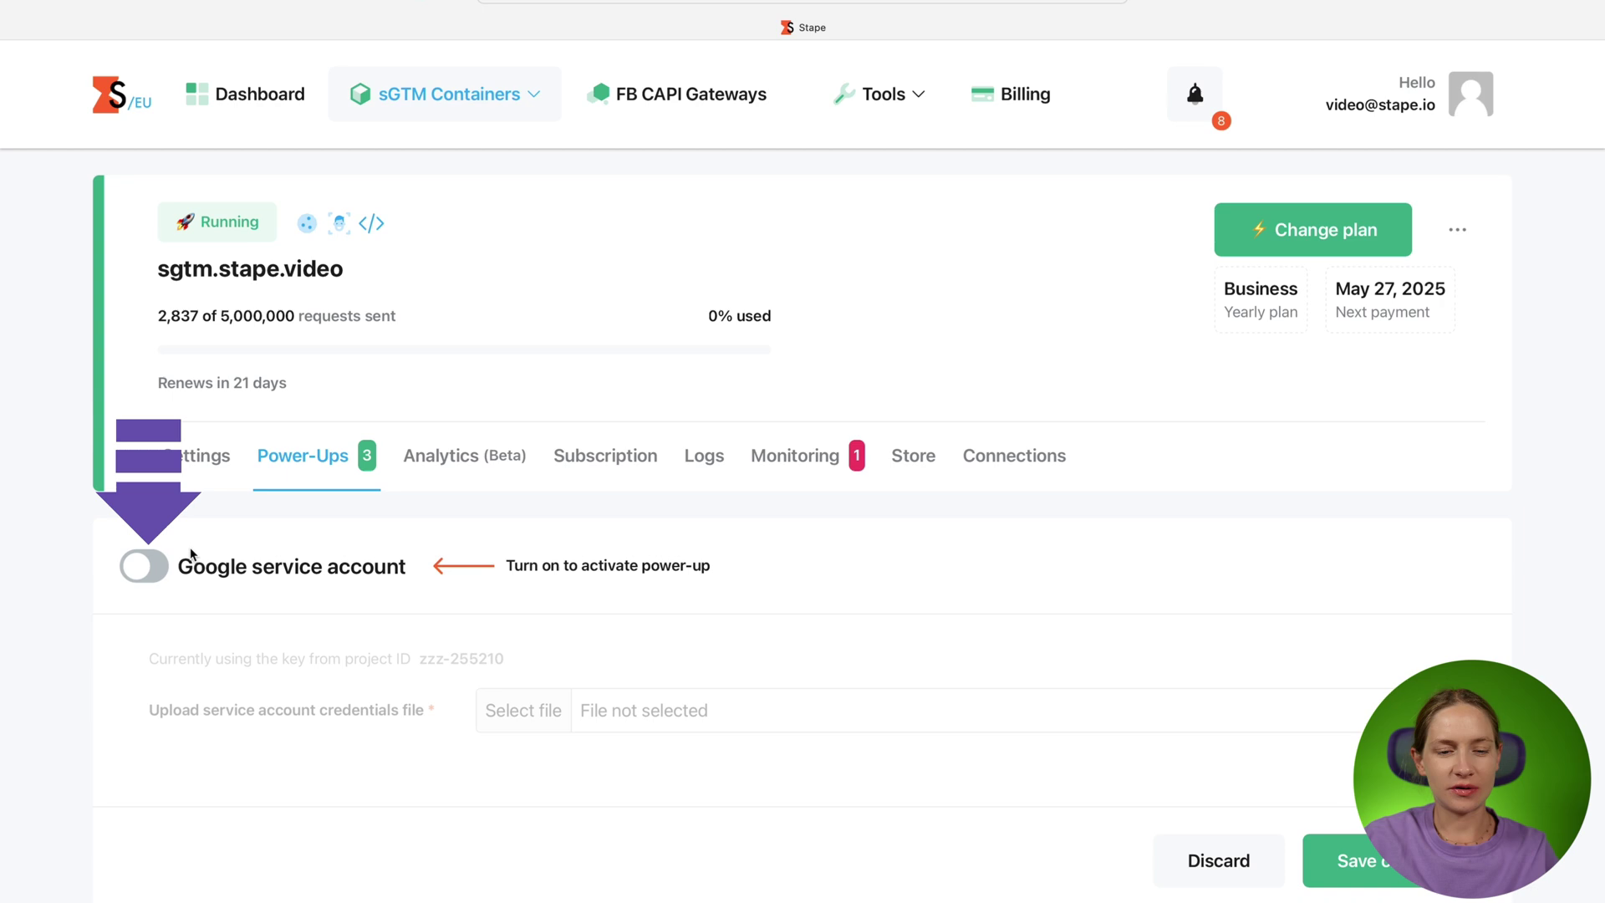
click(151, 564)
click(523, 709)
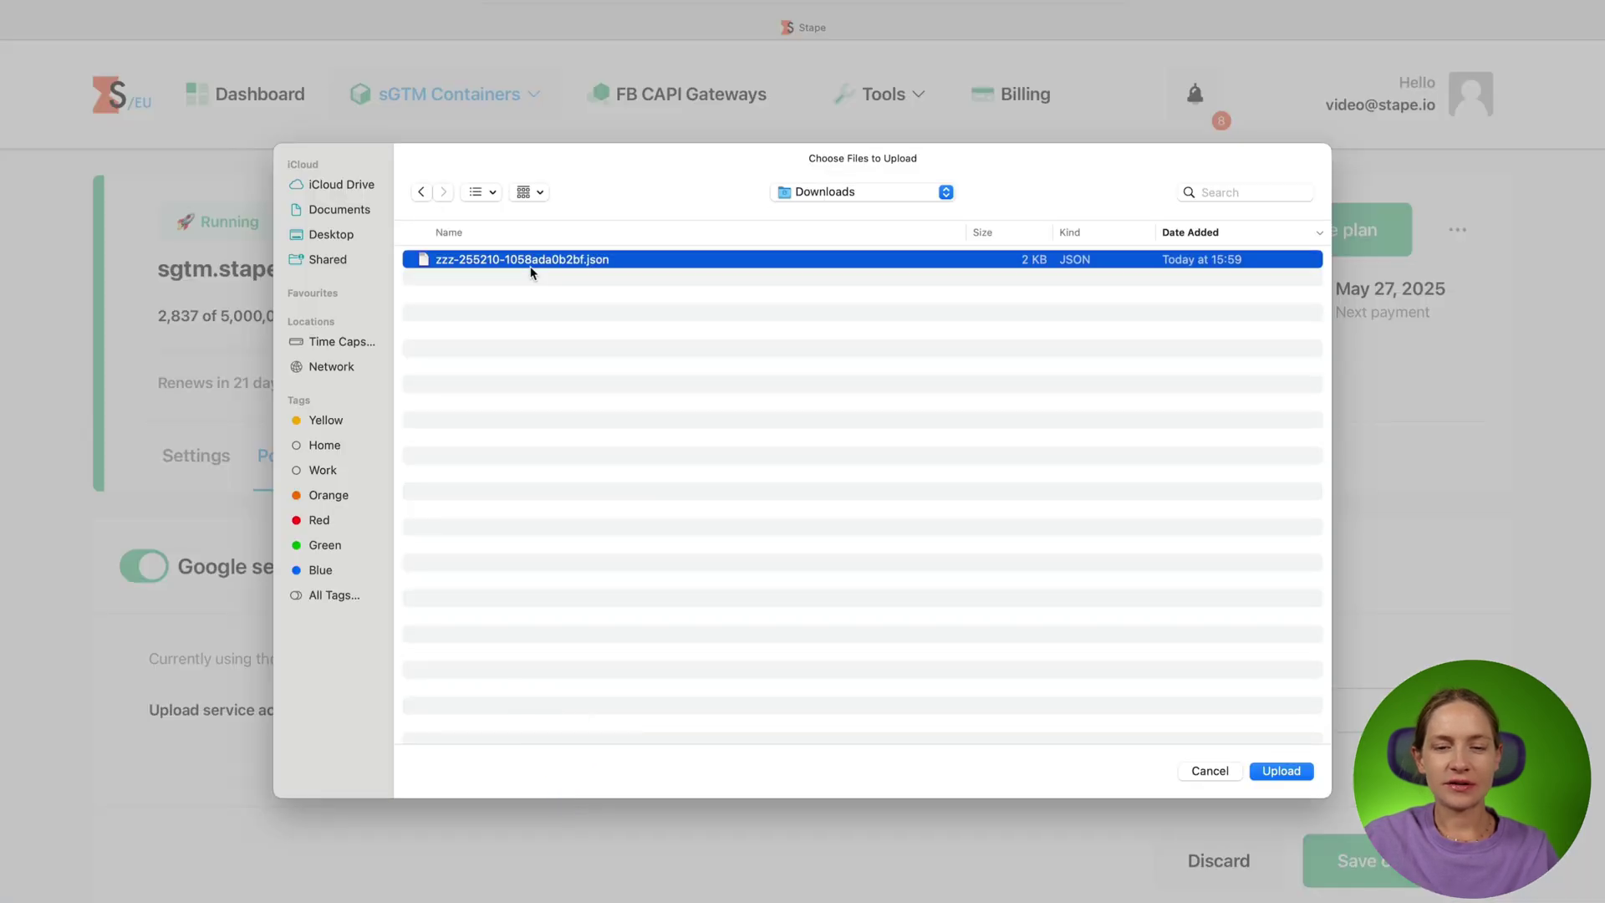
click(1285, 775)
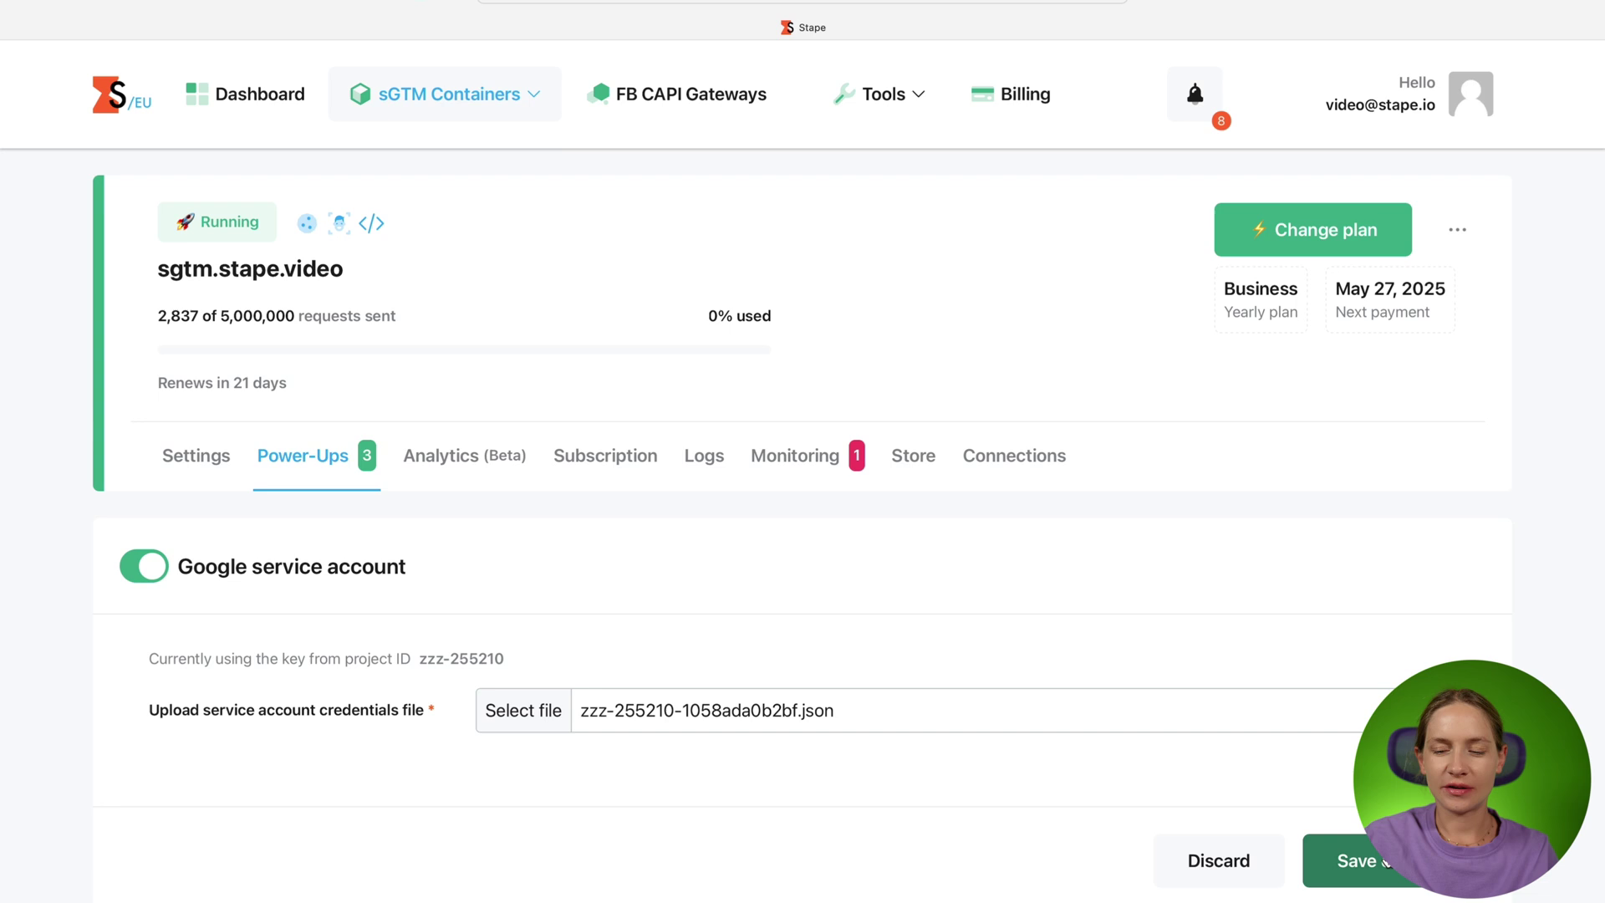
click(1389, 859)
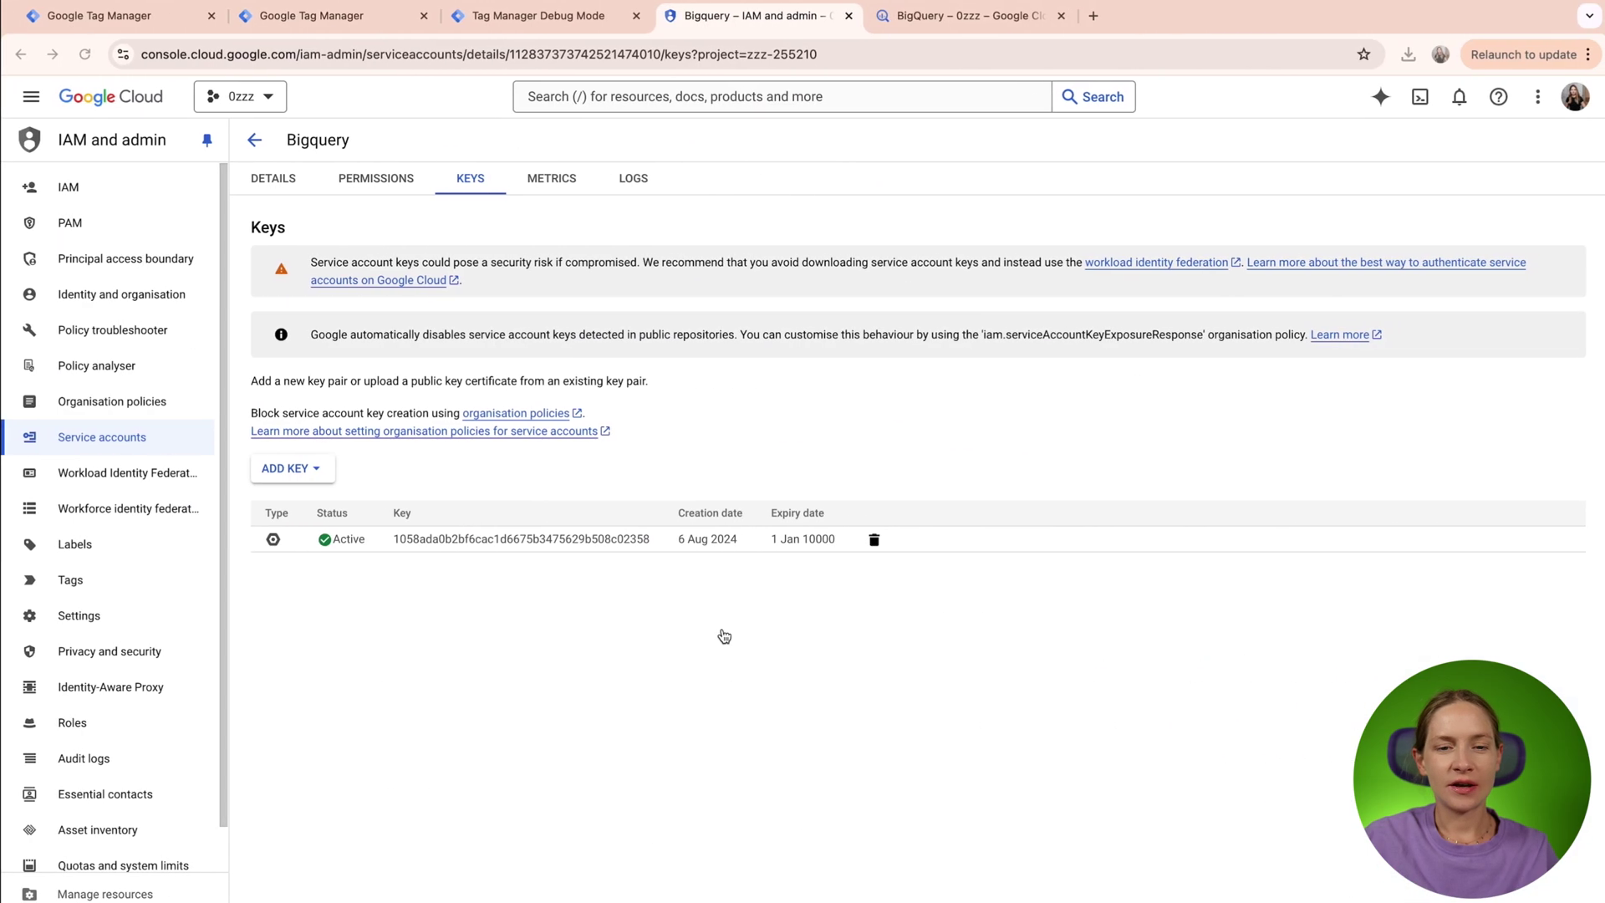
- Search the template gallery for 'big' and confirm Write to BigQuery is marked Added
click(494, 28)
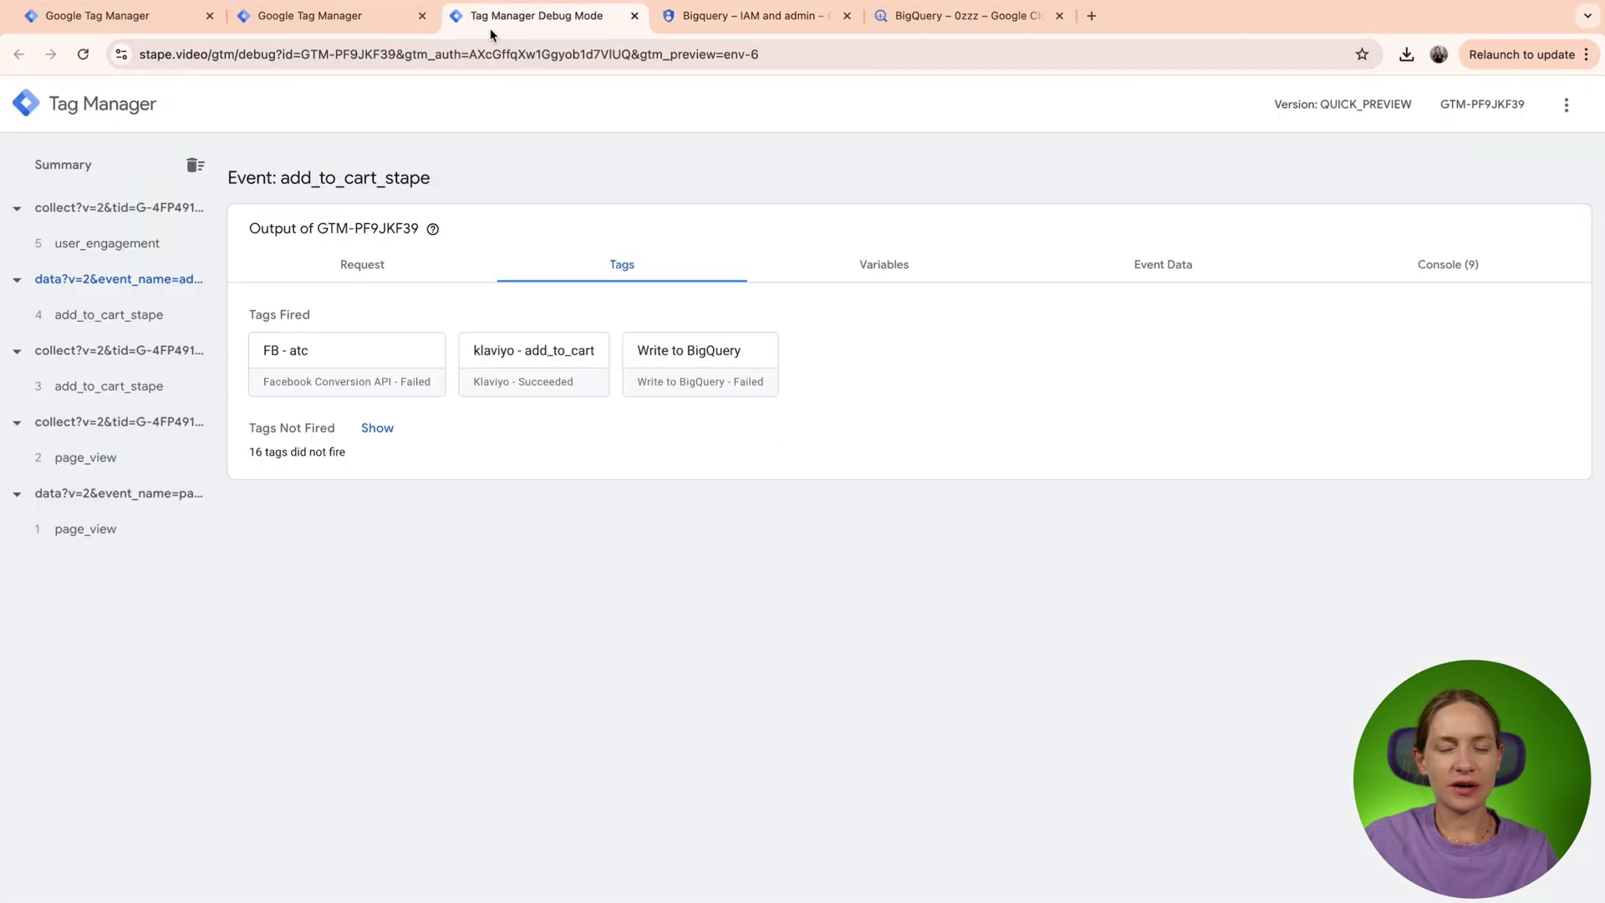
click(334, 19)
click(63, 542)
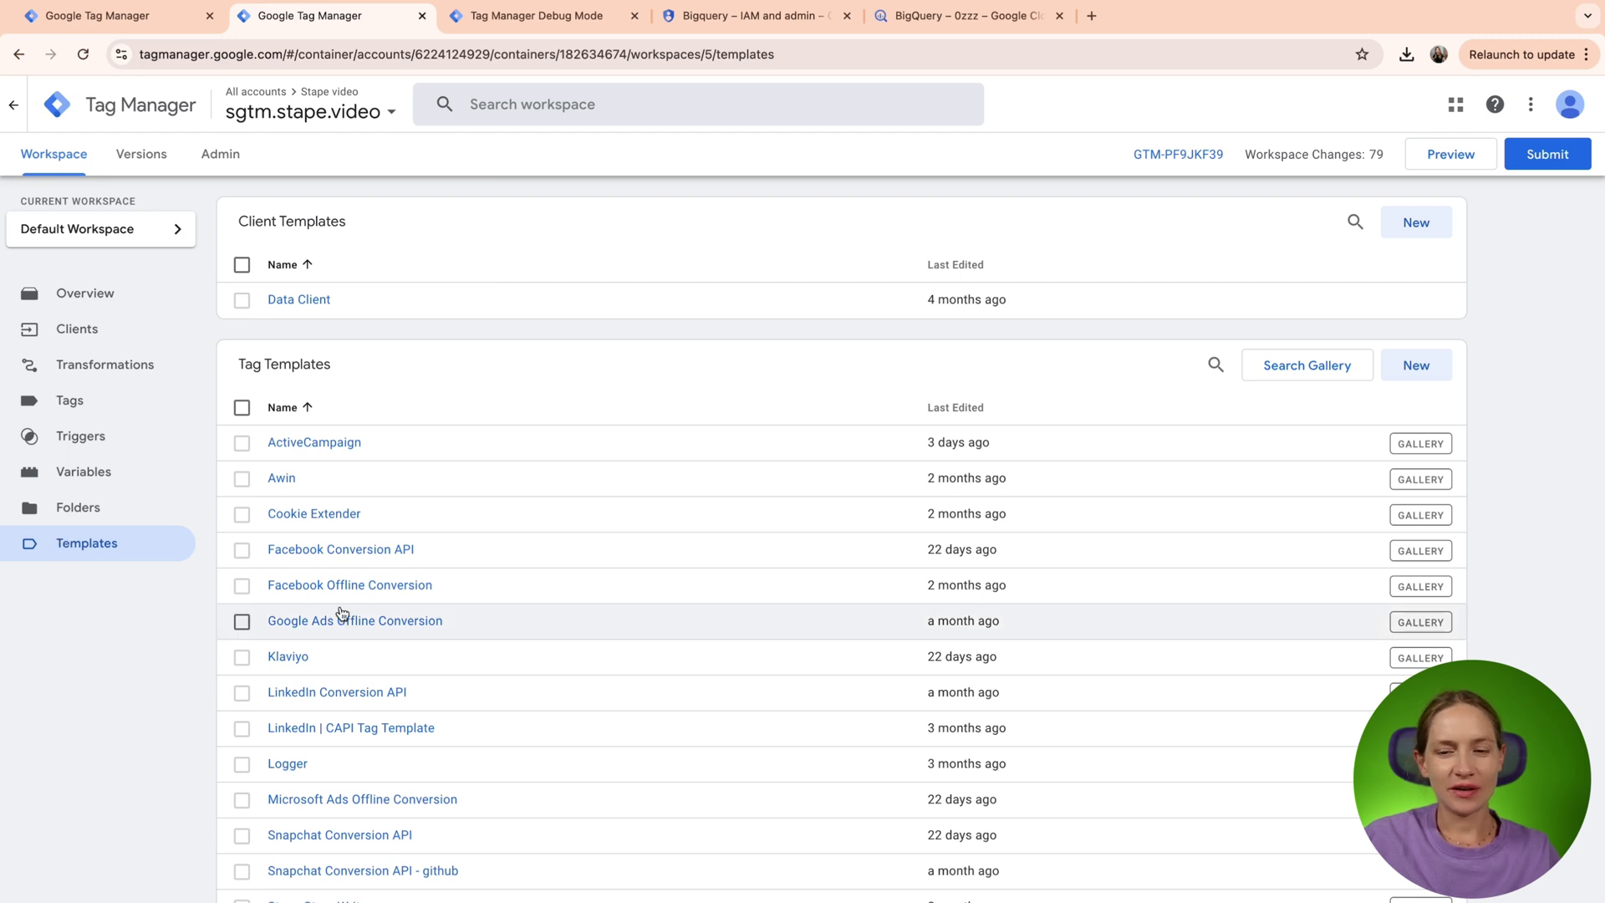
click(1314, 378)
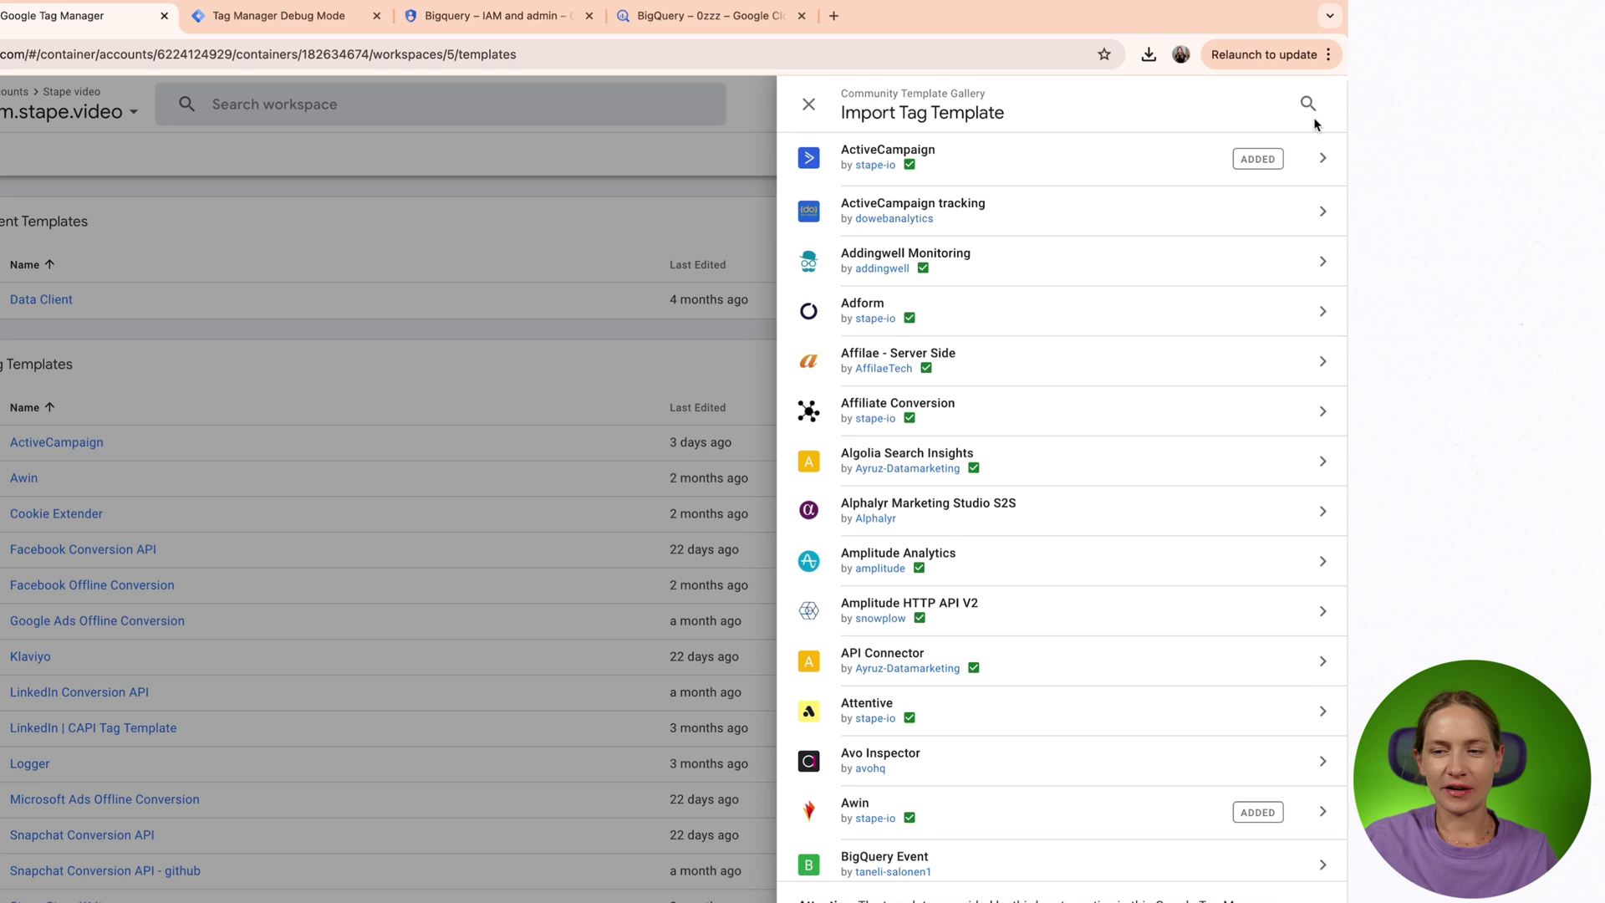
click(1308, 103)
text(big)
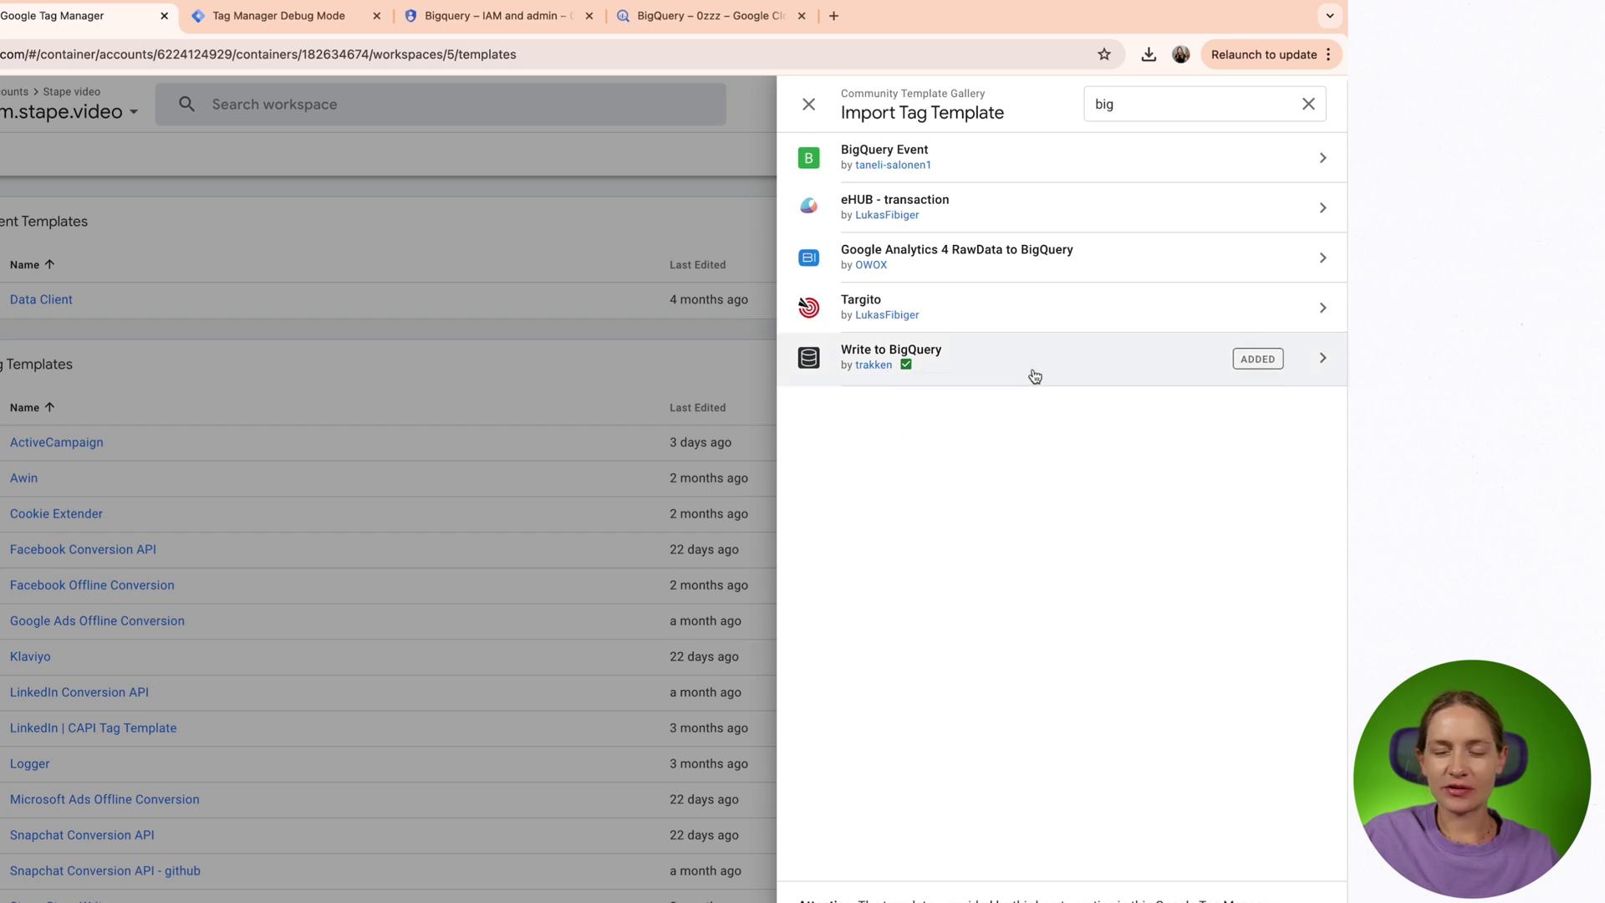
mouse_move(905, 365)
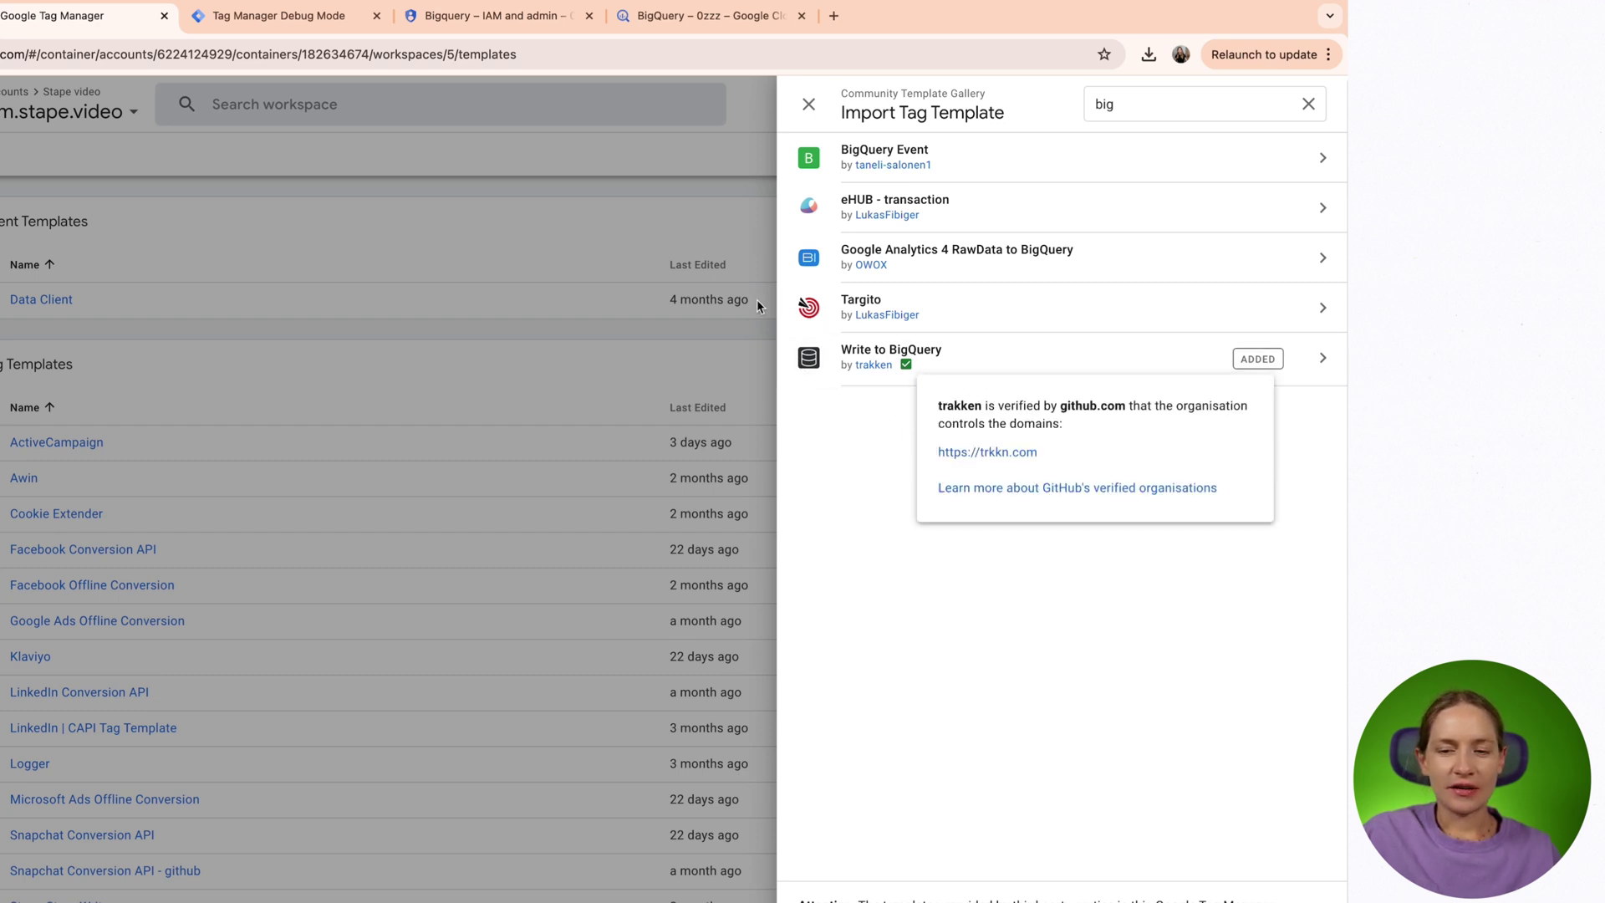
click(773, 107)
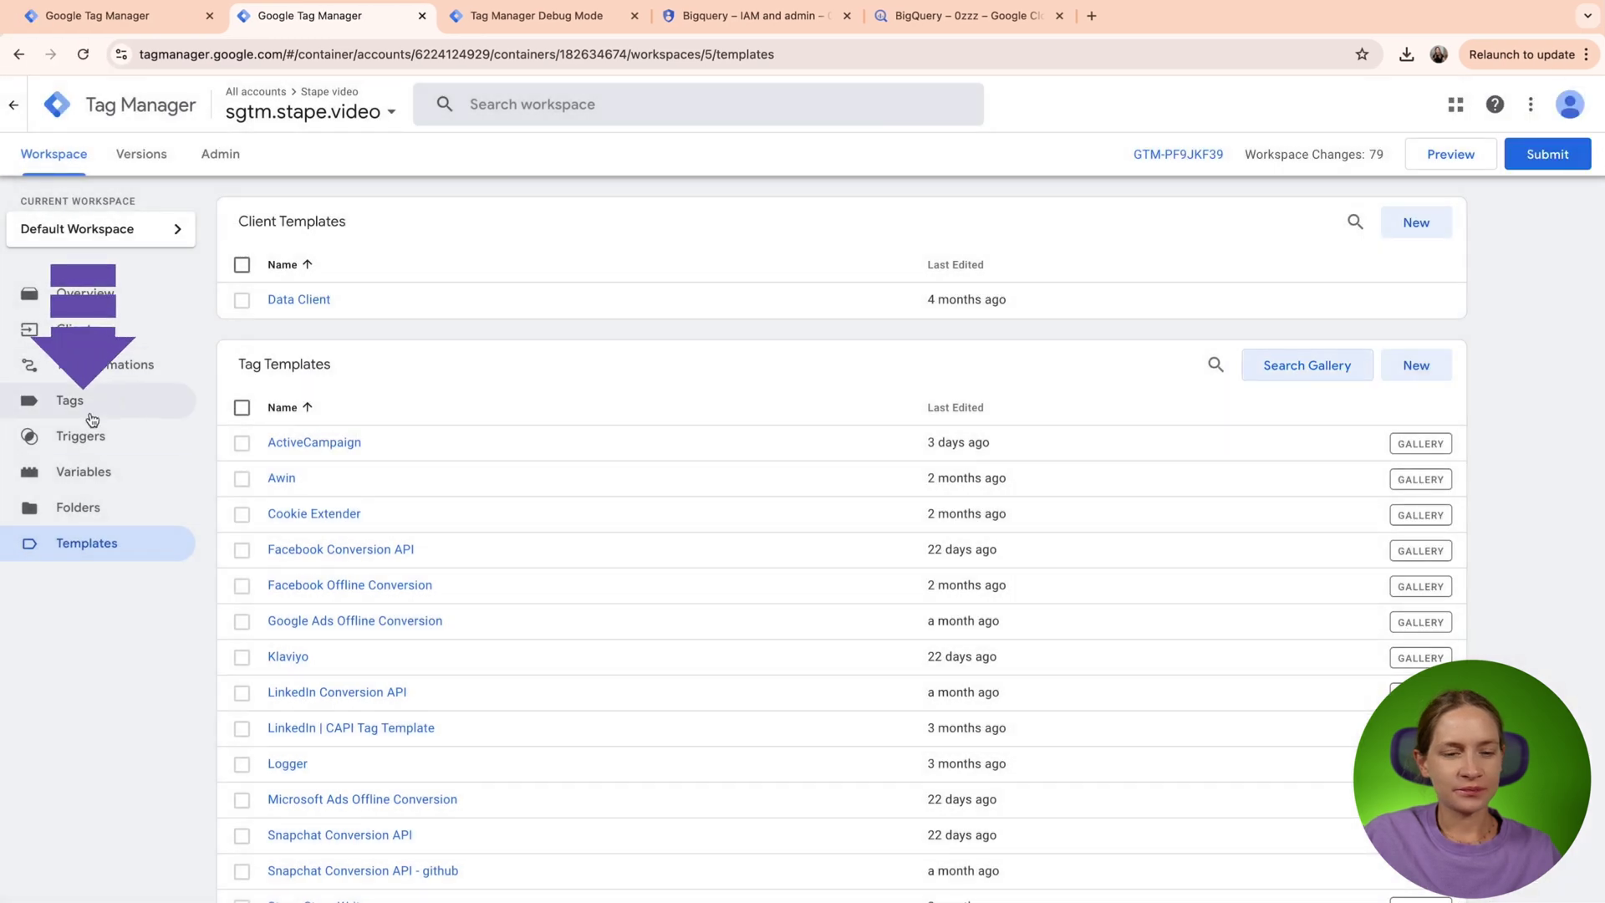
click(92, 418)
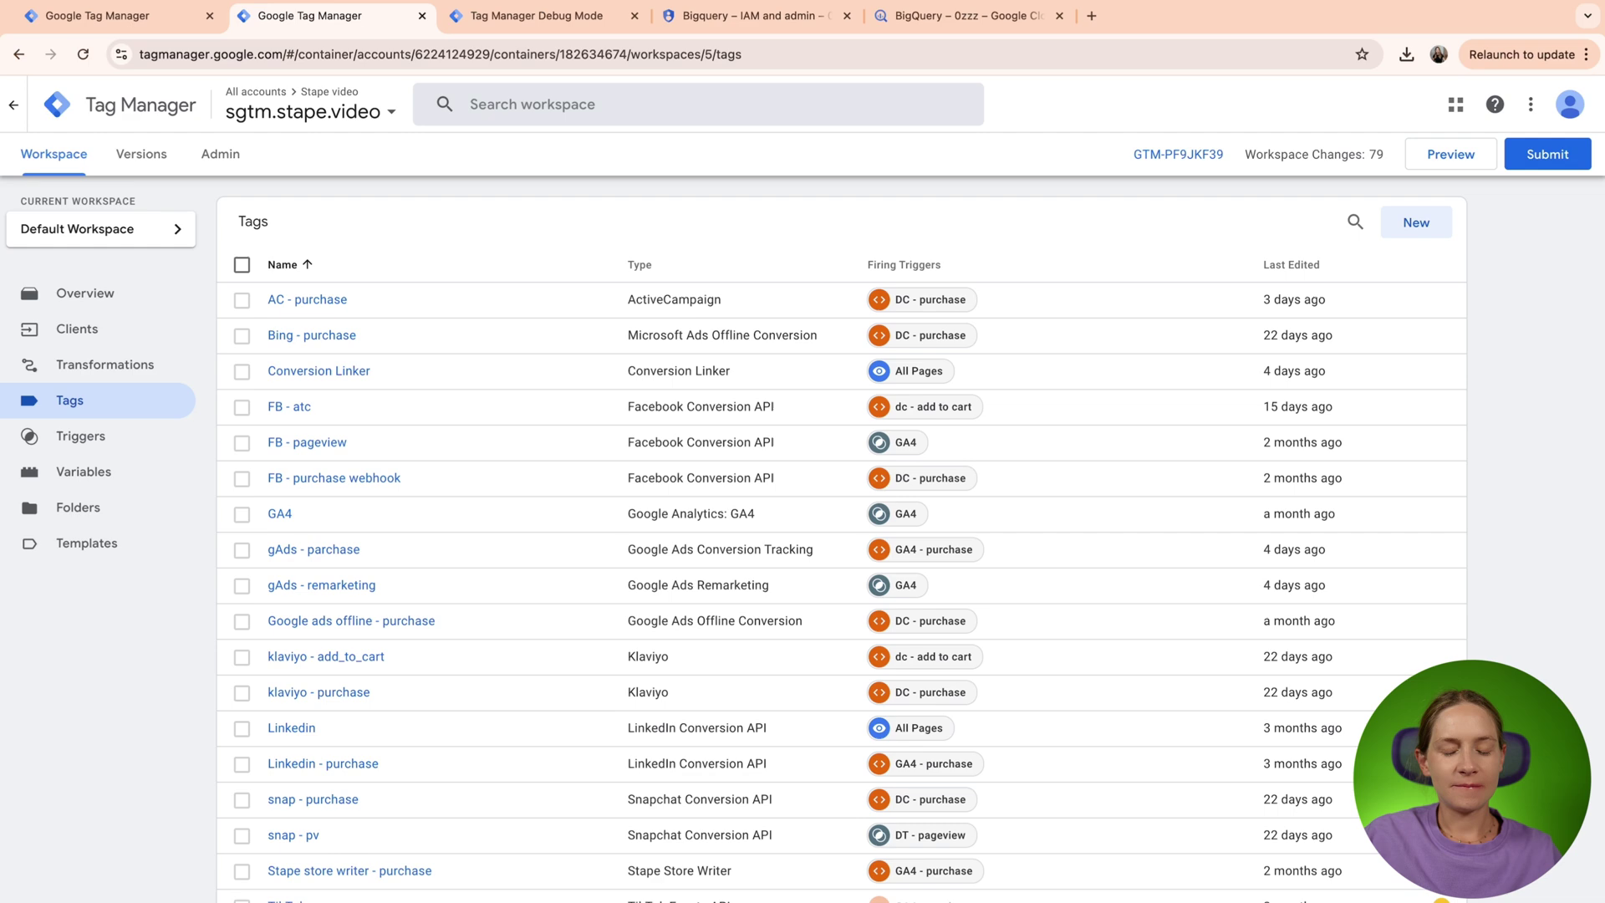
- Select the Write to BigQuery tag's Table ID String value, then view BigQuery's stape_video preview
click(317, 901)
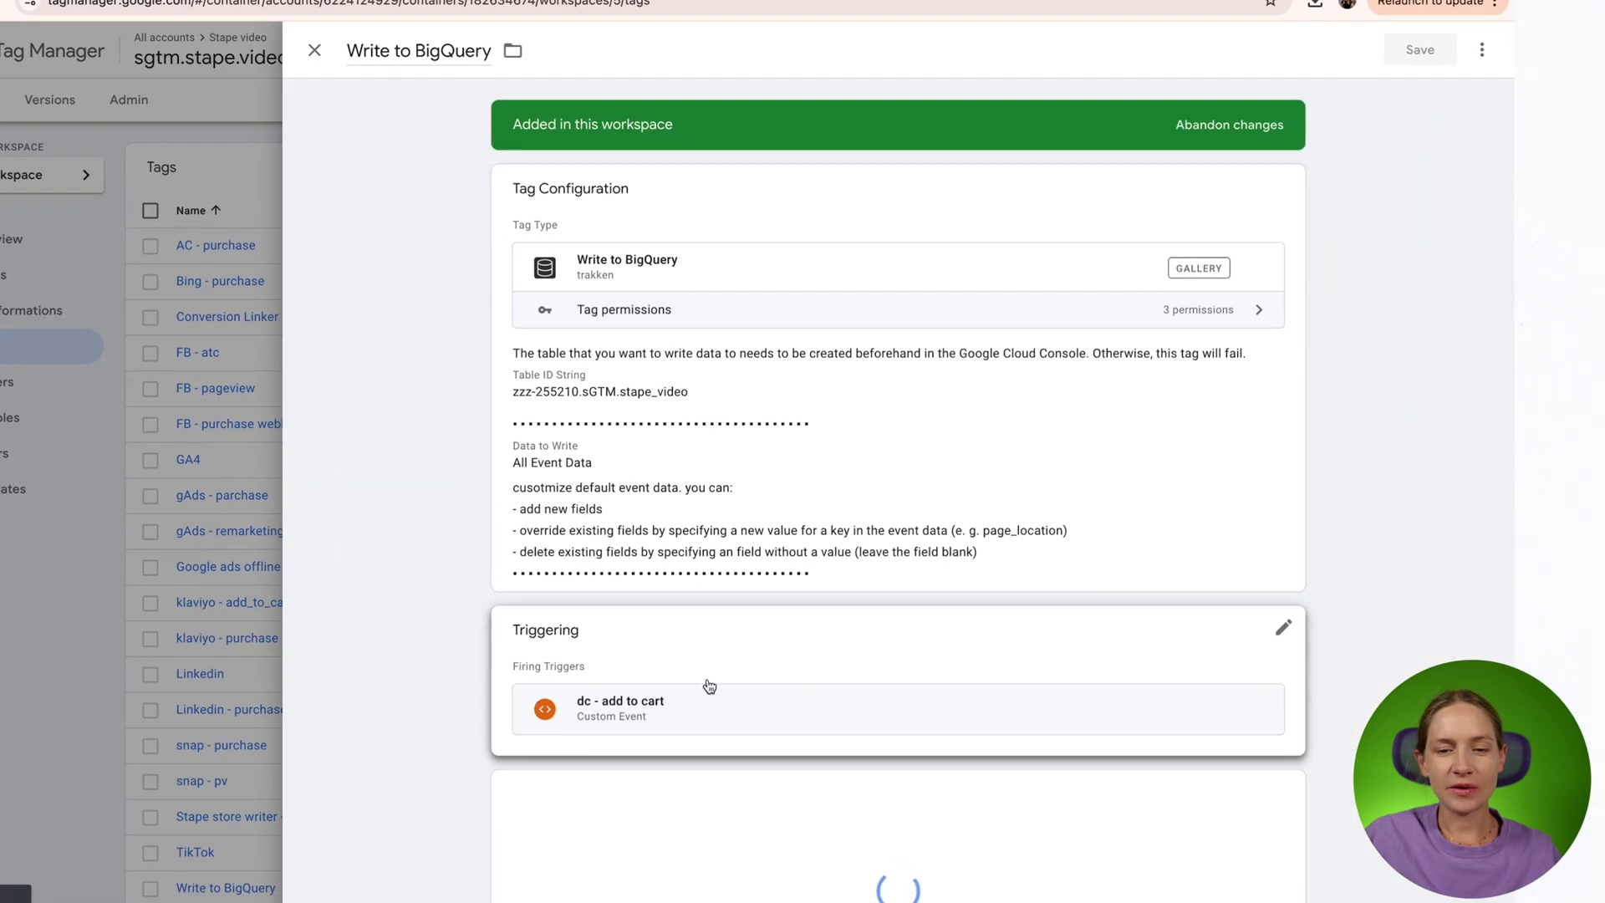
click(1276, 192)
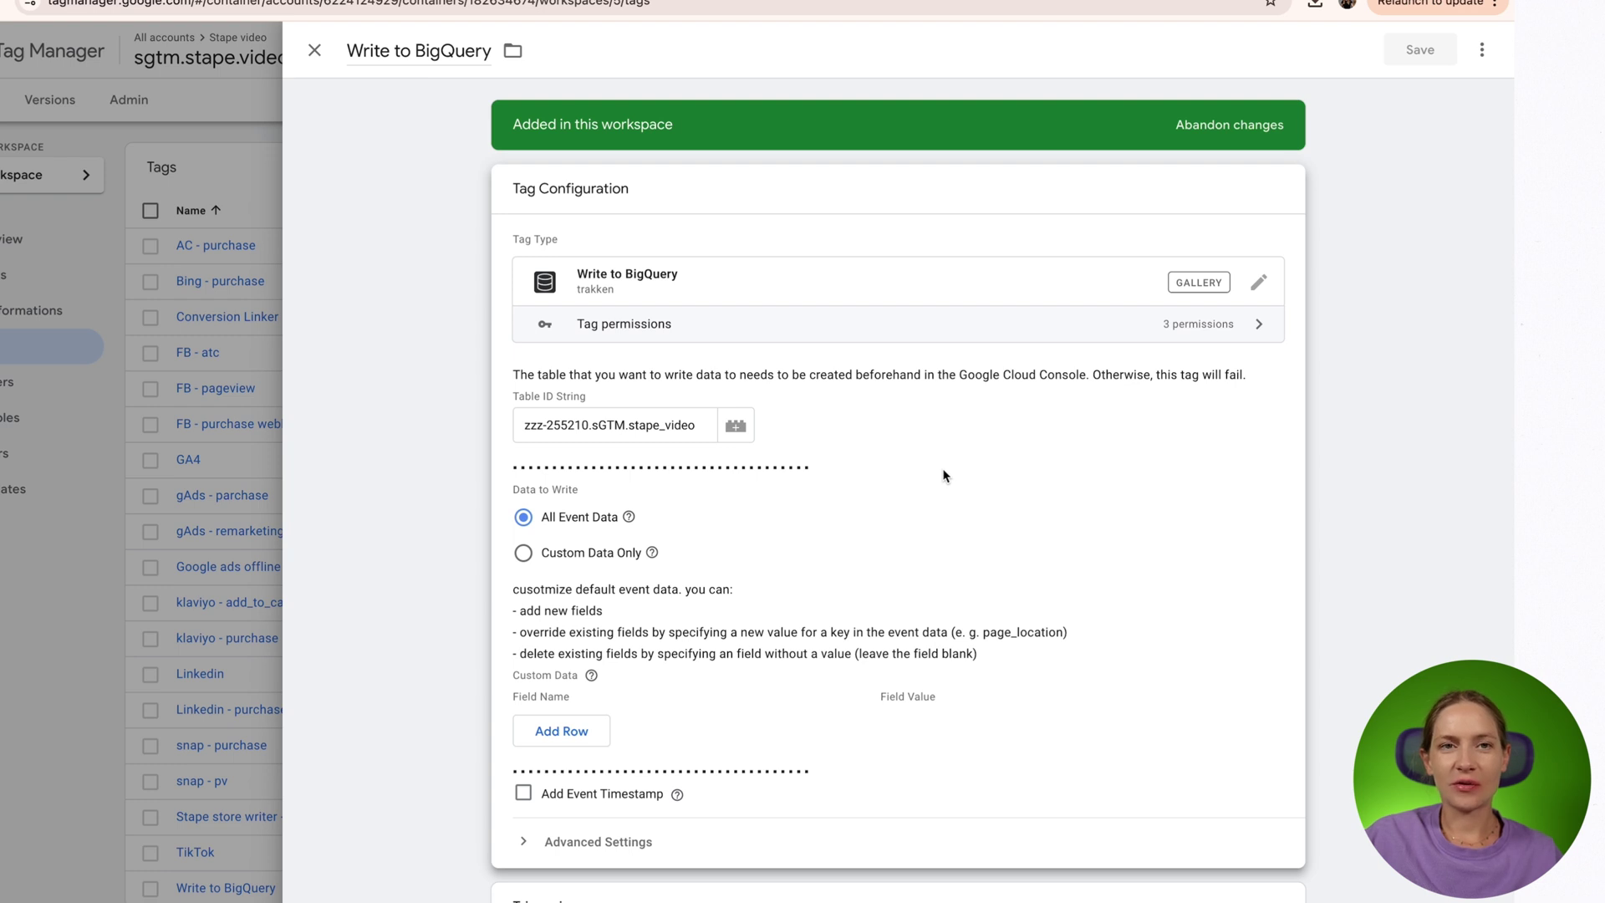
triple_click(635, 427)
key(ctrl+c)
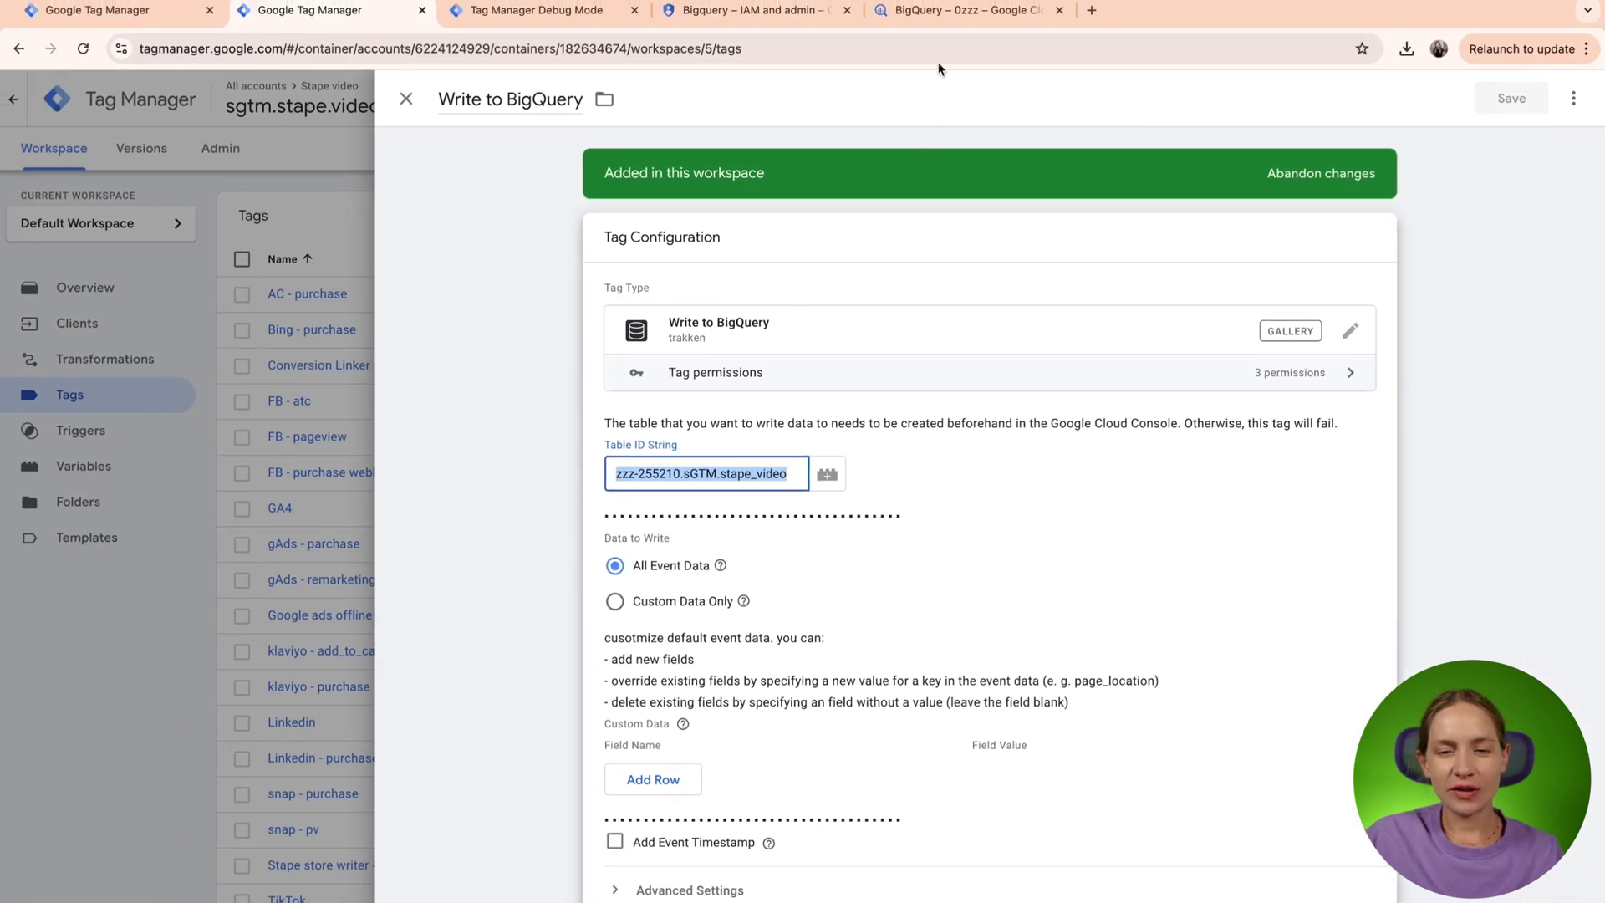
click(961, 10)
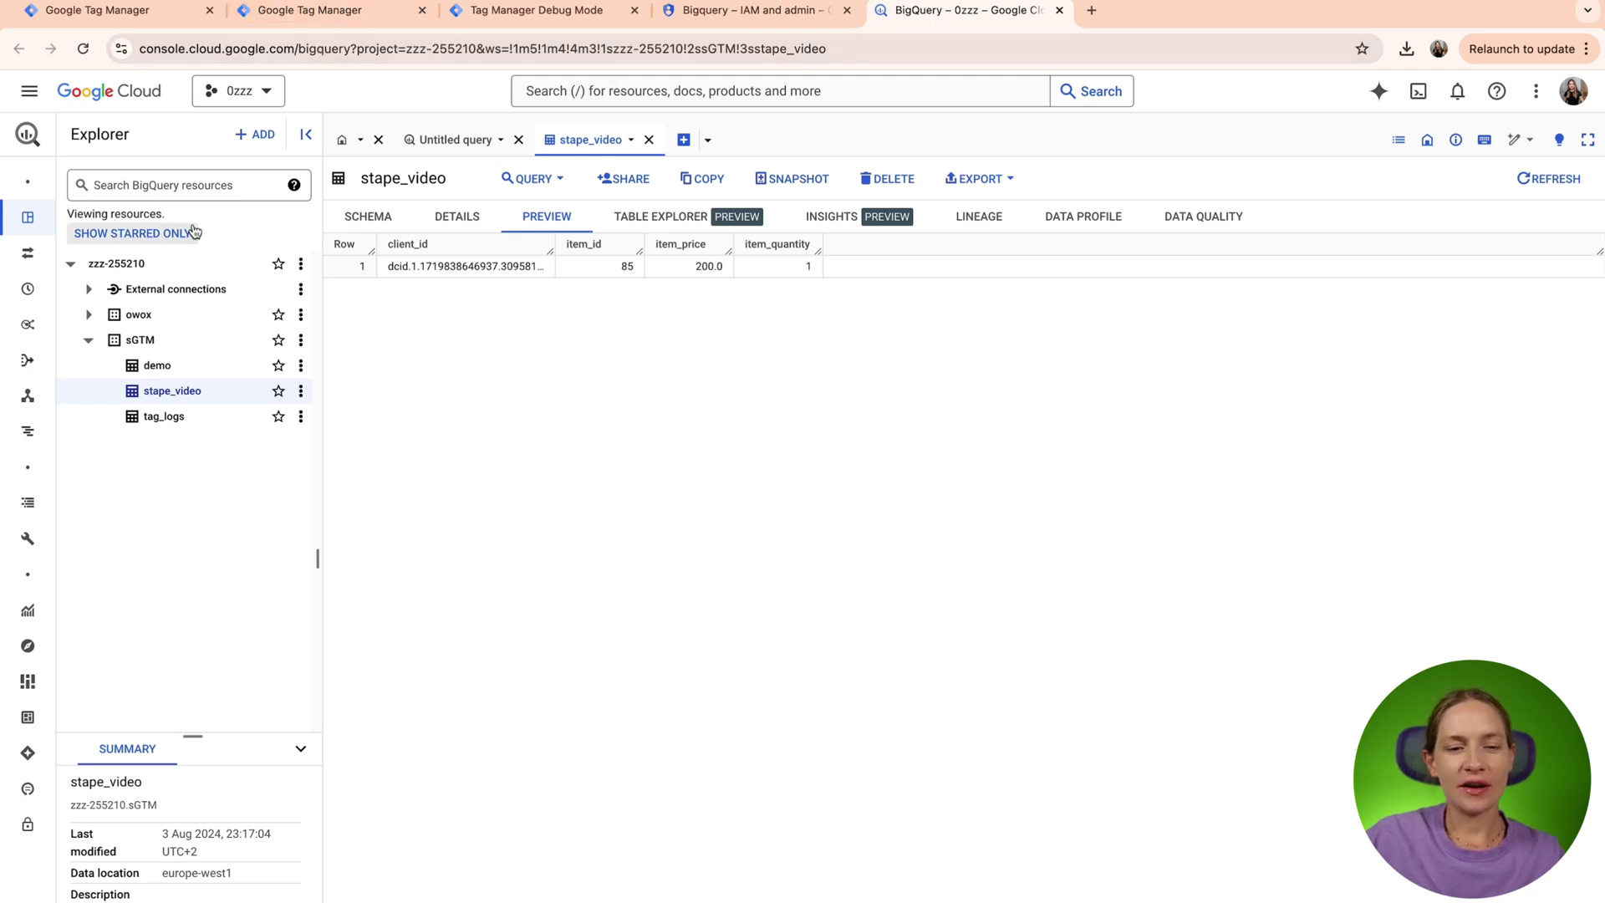
- Browse the BigQuery entry in the Cloud navigation menu, then go back to the Write to BigQuery tag
click(16, 97)
mouse_move(88, 560)
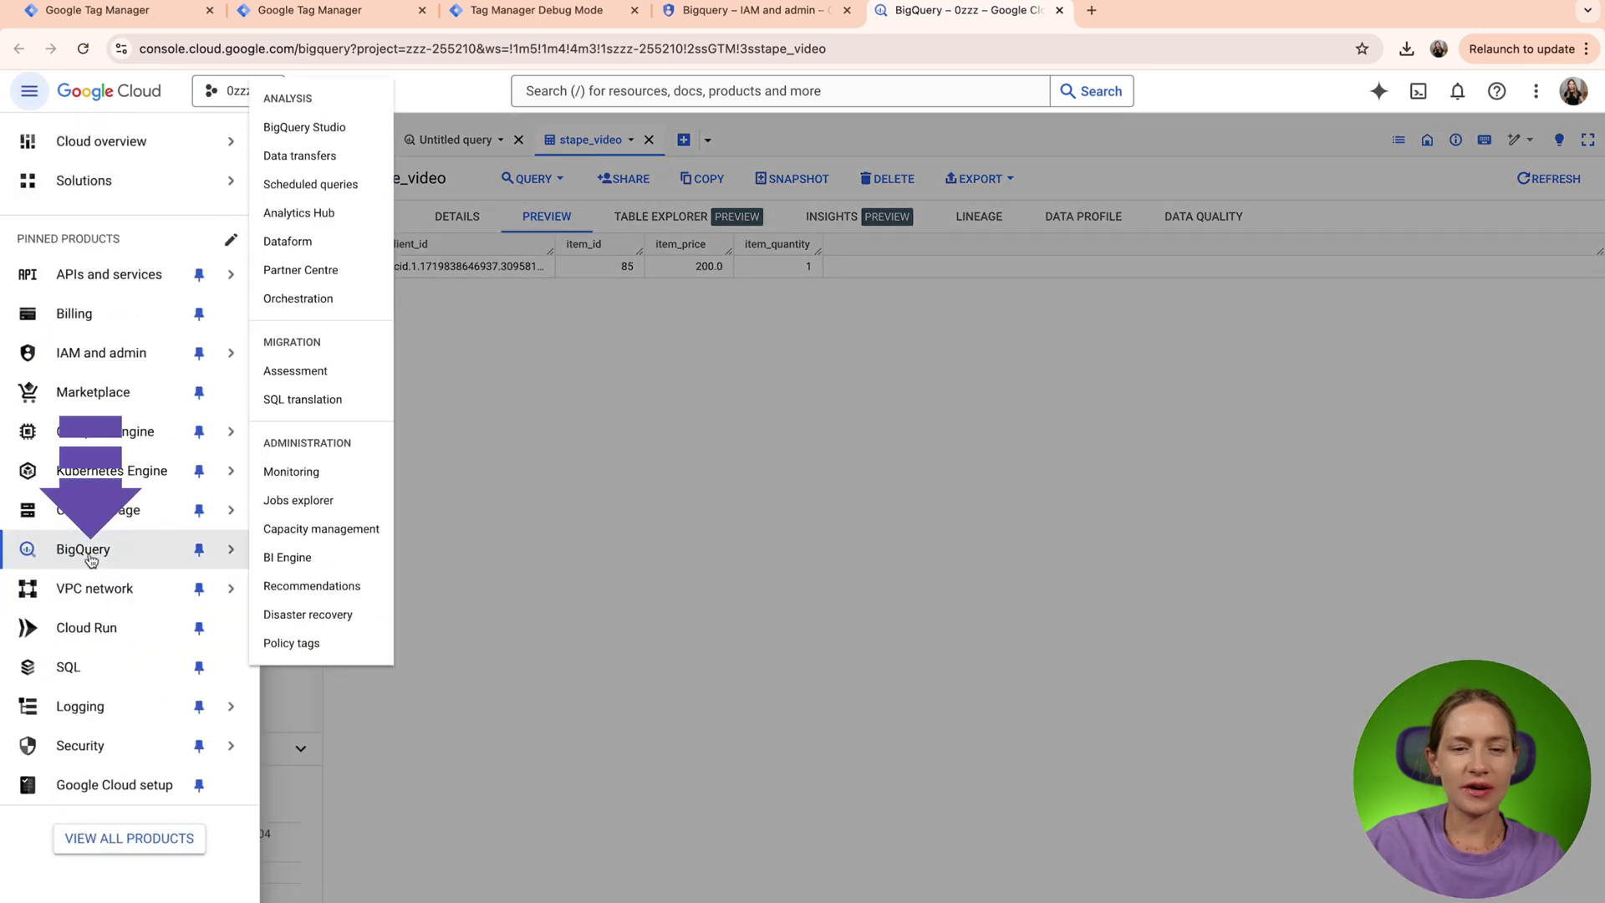
click(550, 646)
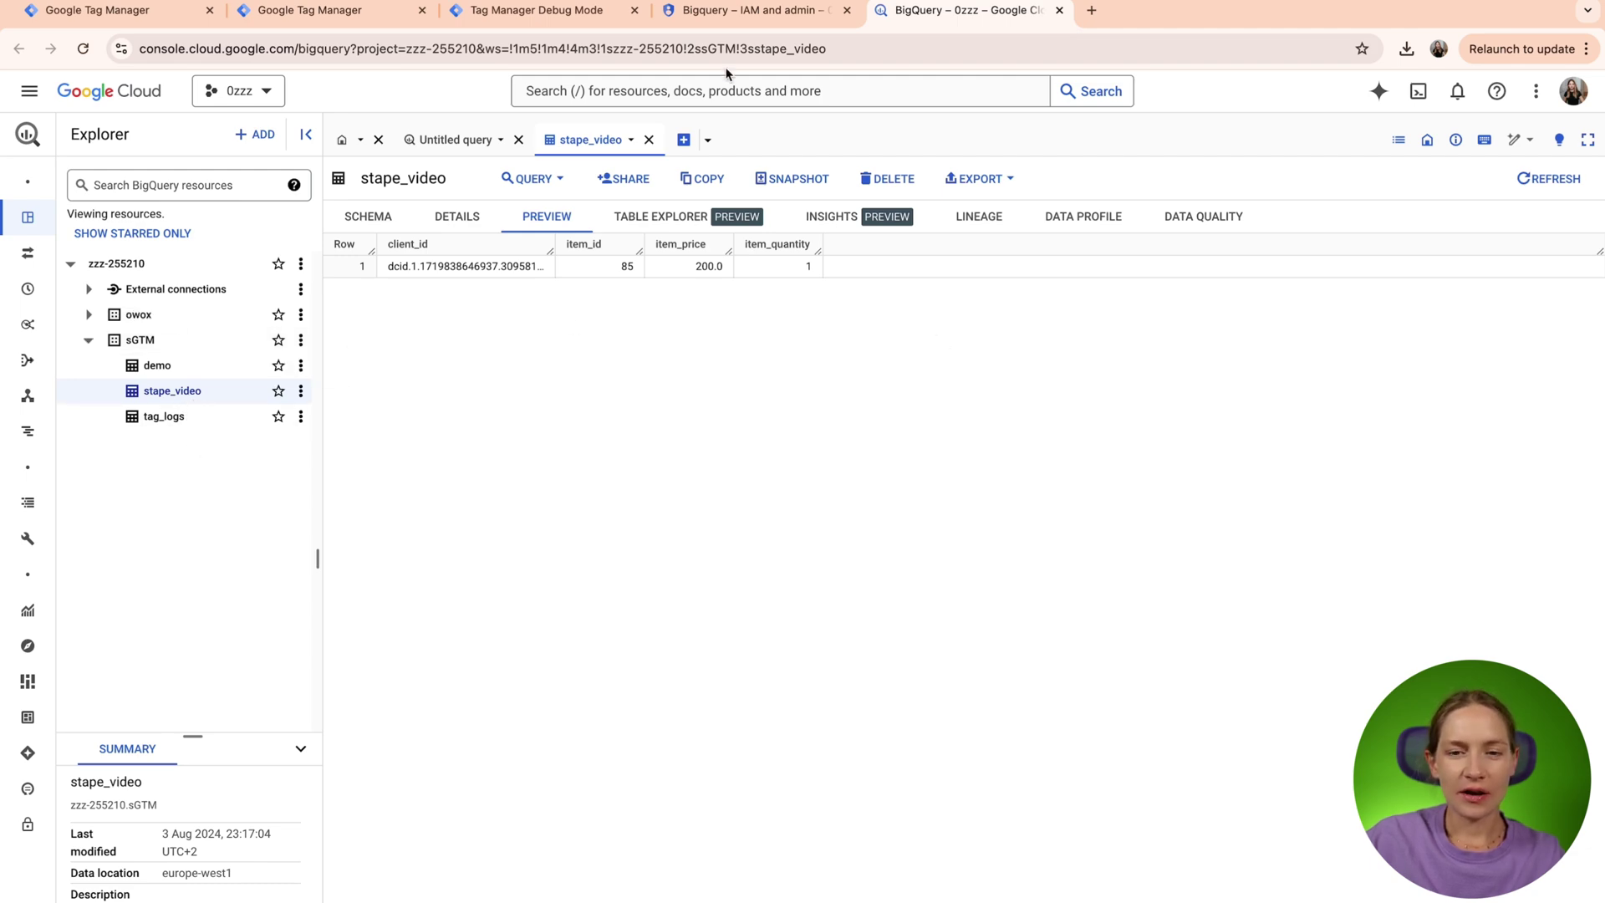
click(322, 10)
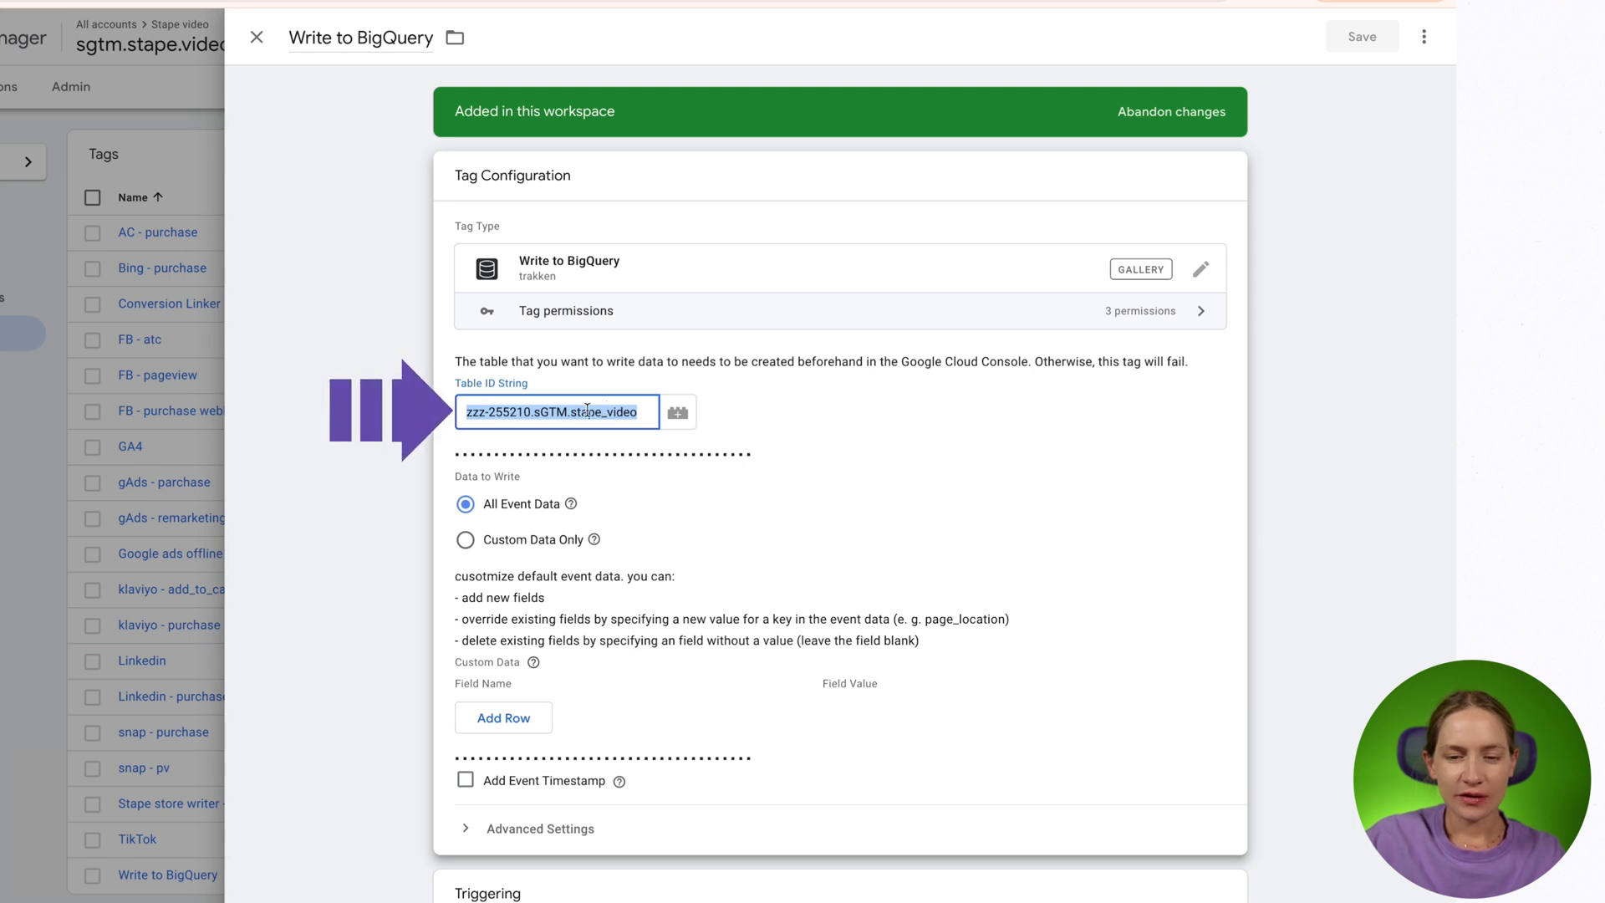
- Clear the Table ID String and paste zzz-255210.sGTM.stape_video in its place
key(BackSpace)
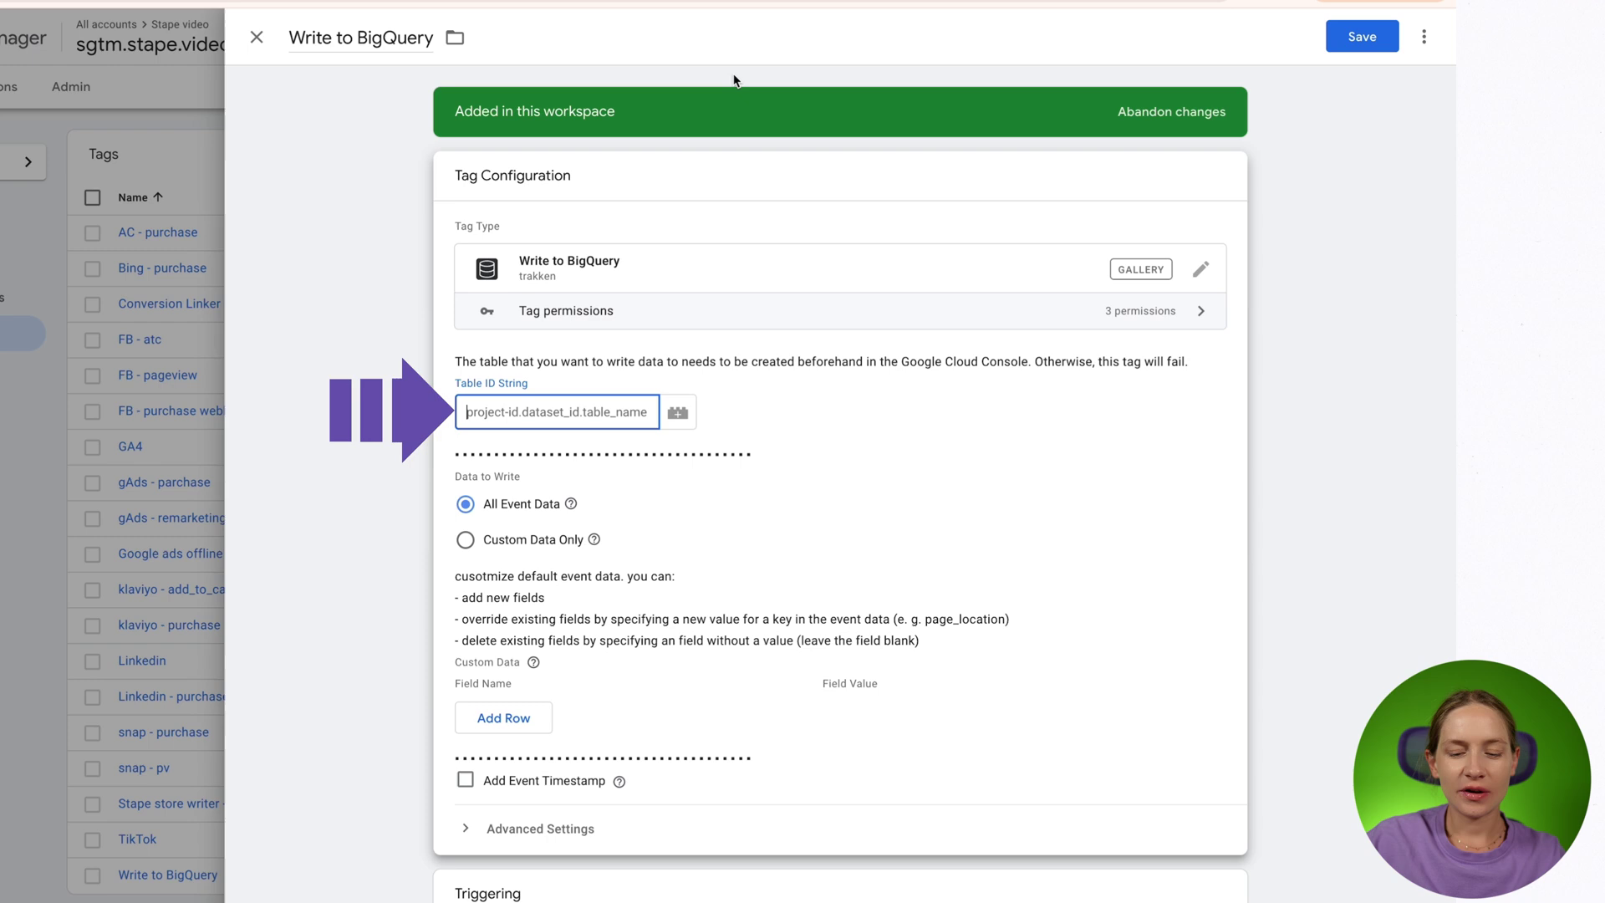
key(ctrl+v)
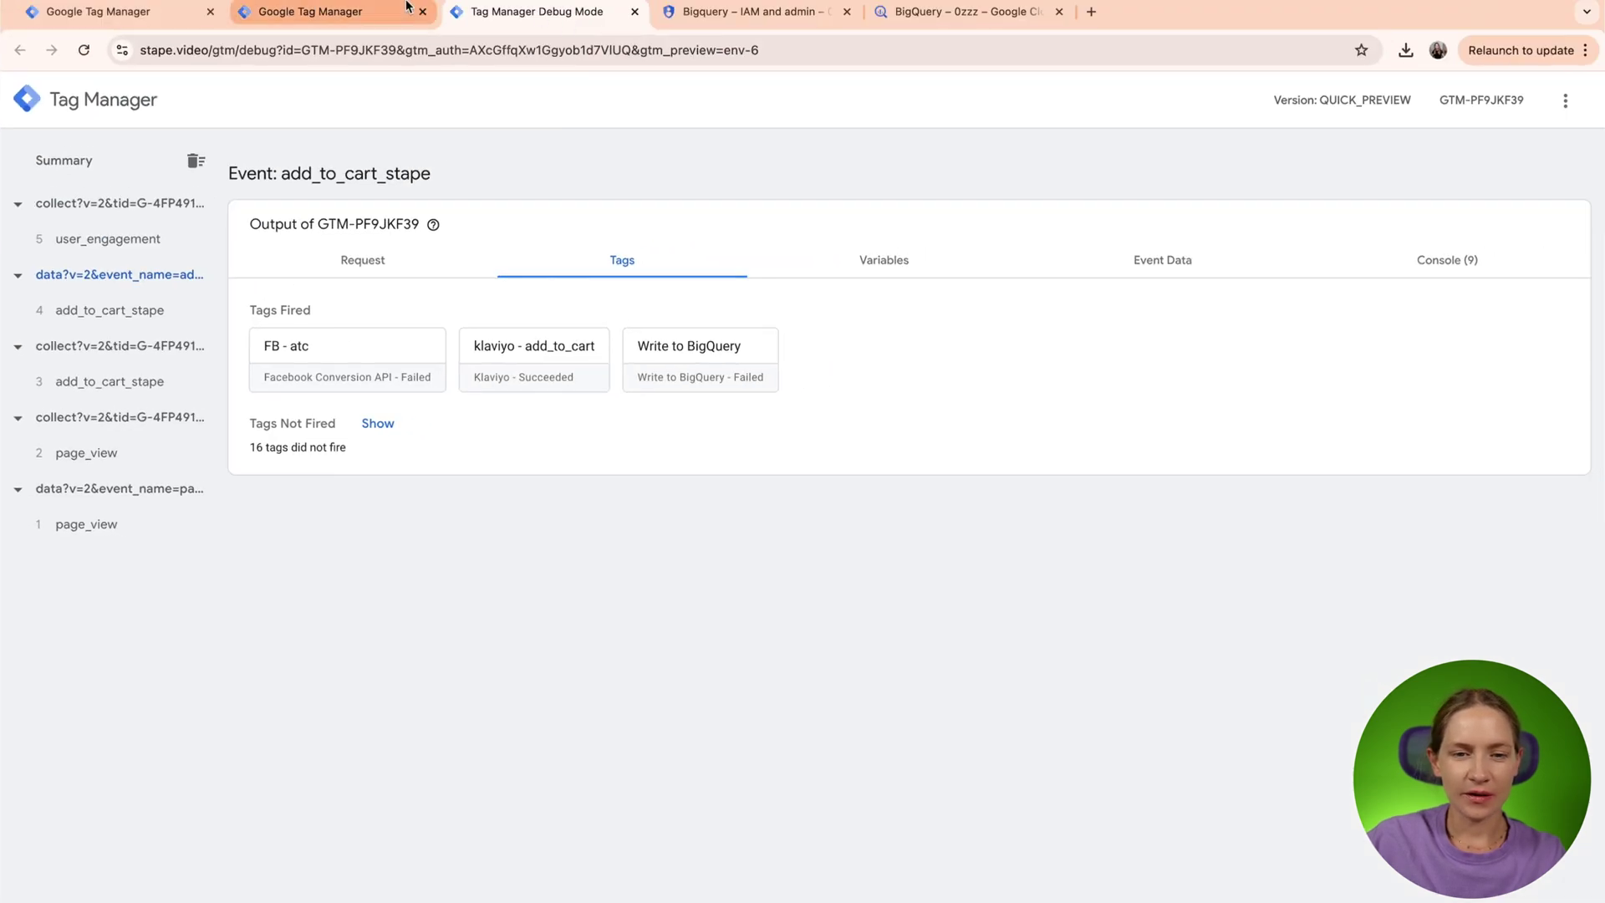
click(388, 14)
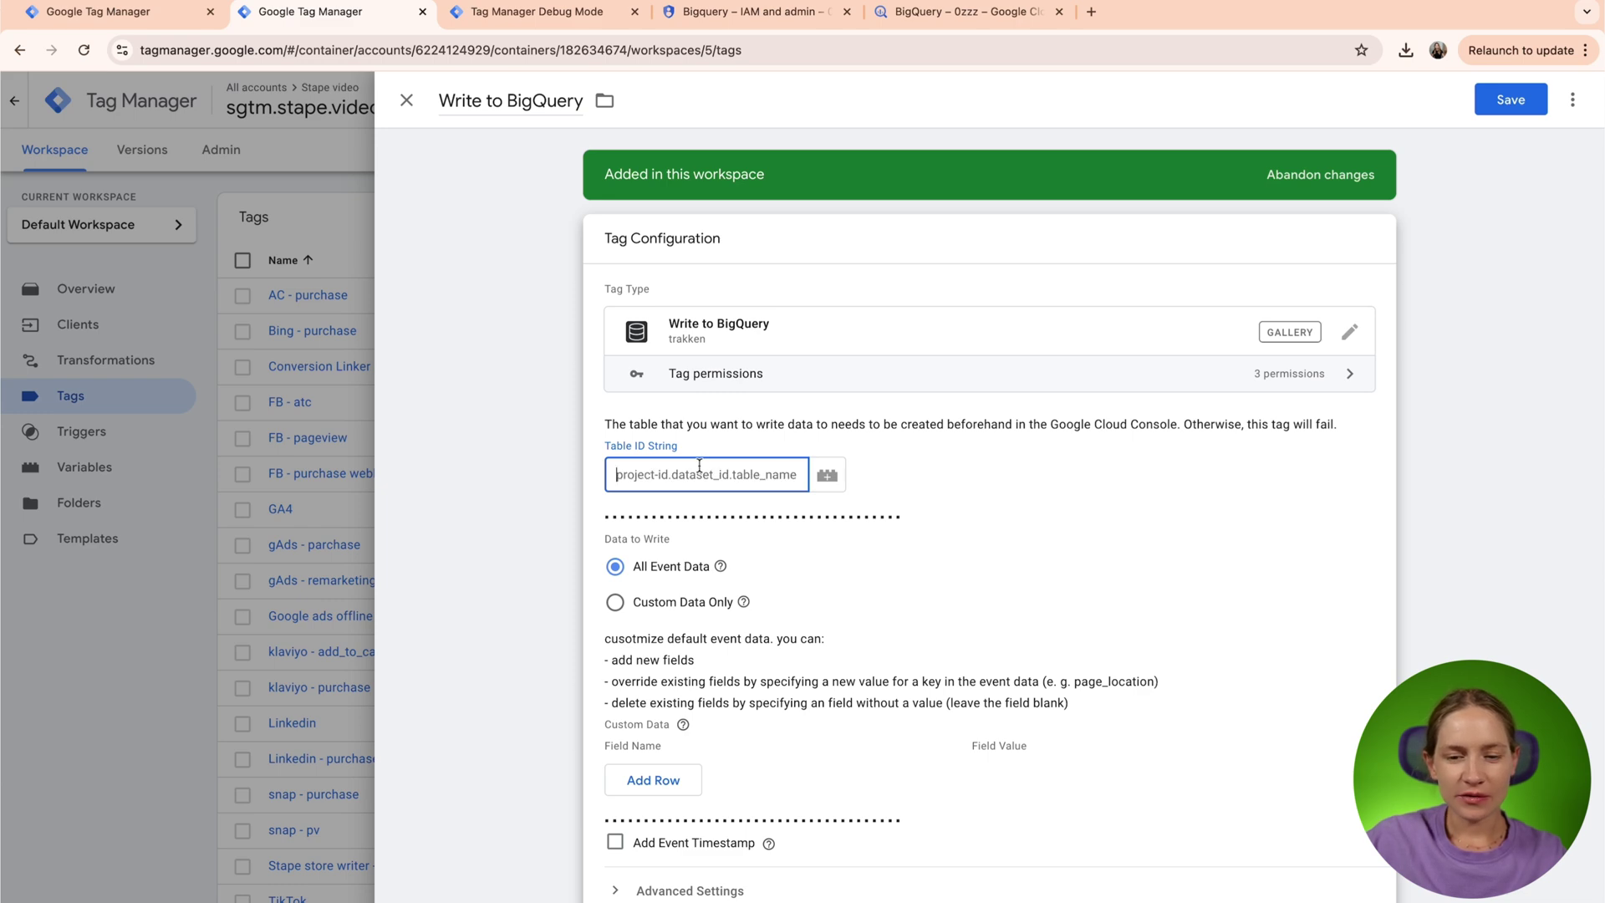
text(zzz-255210.sGTM.stape_video)
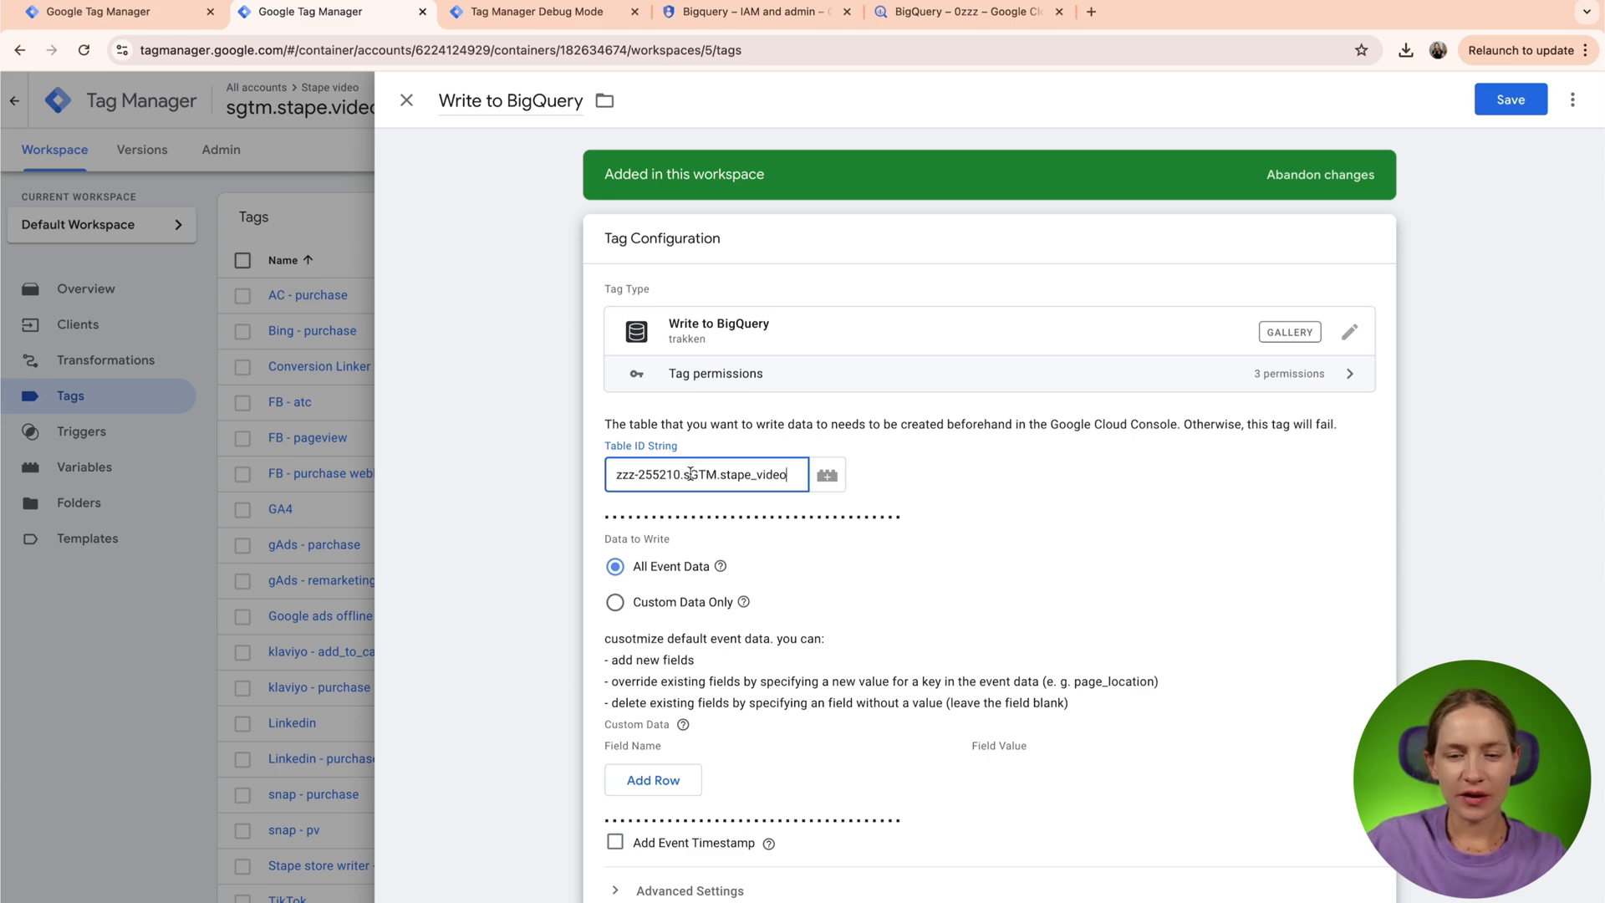
- Inspect the sGTM dataset options and stape_video schema in BigQuery, then return to the tag editor
click(977, 18)
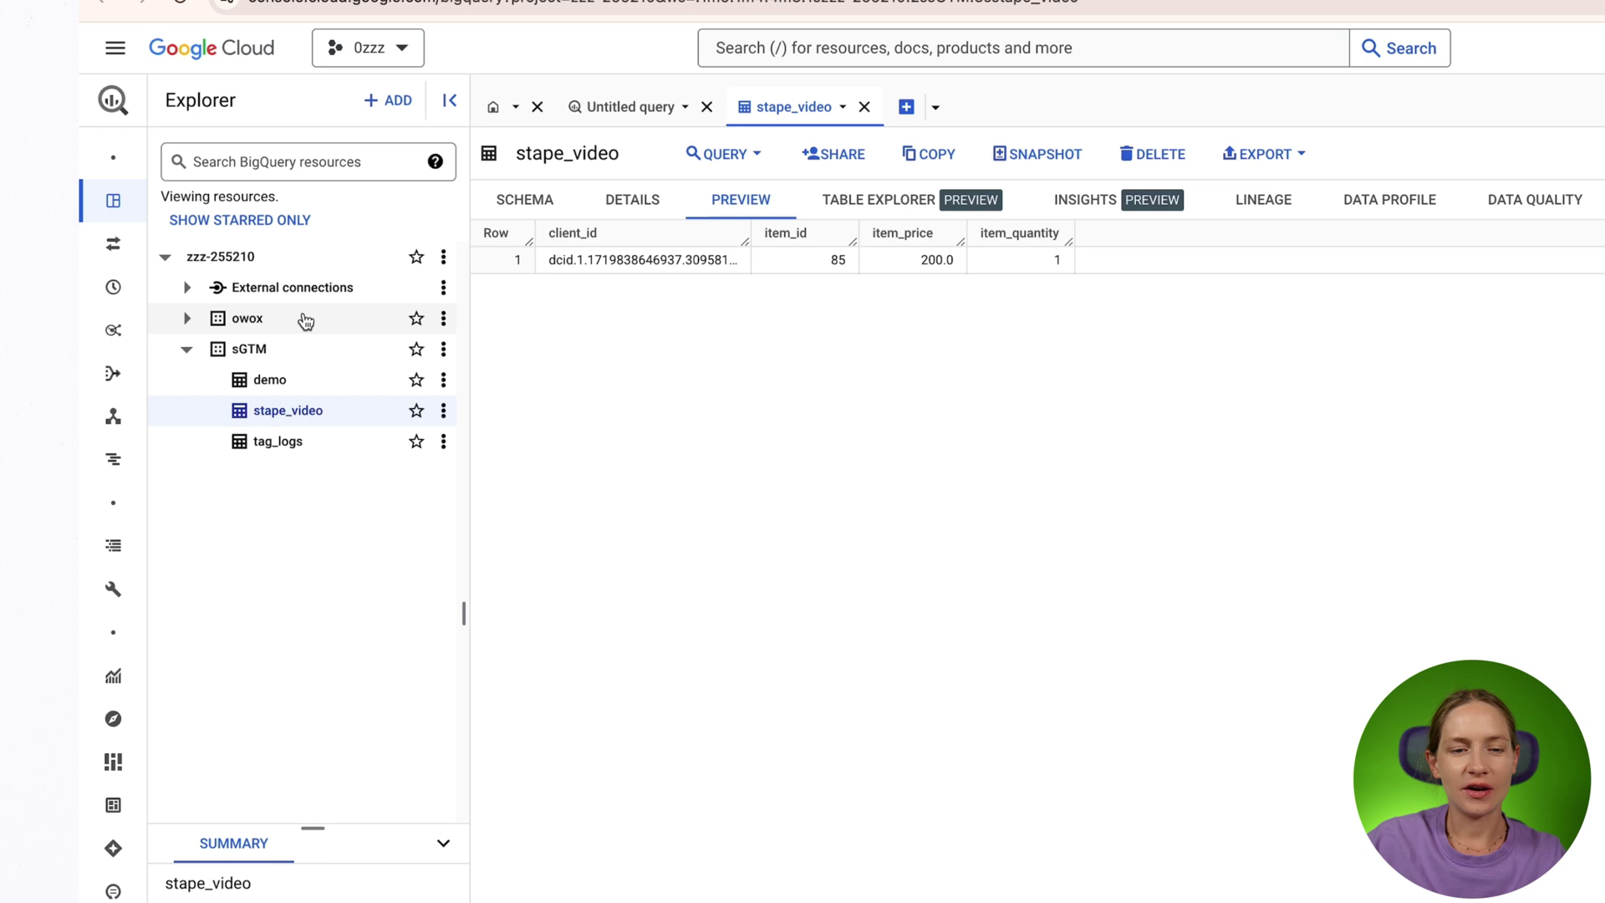
click(443, 351)
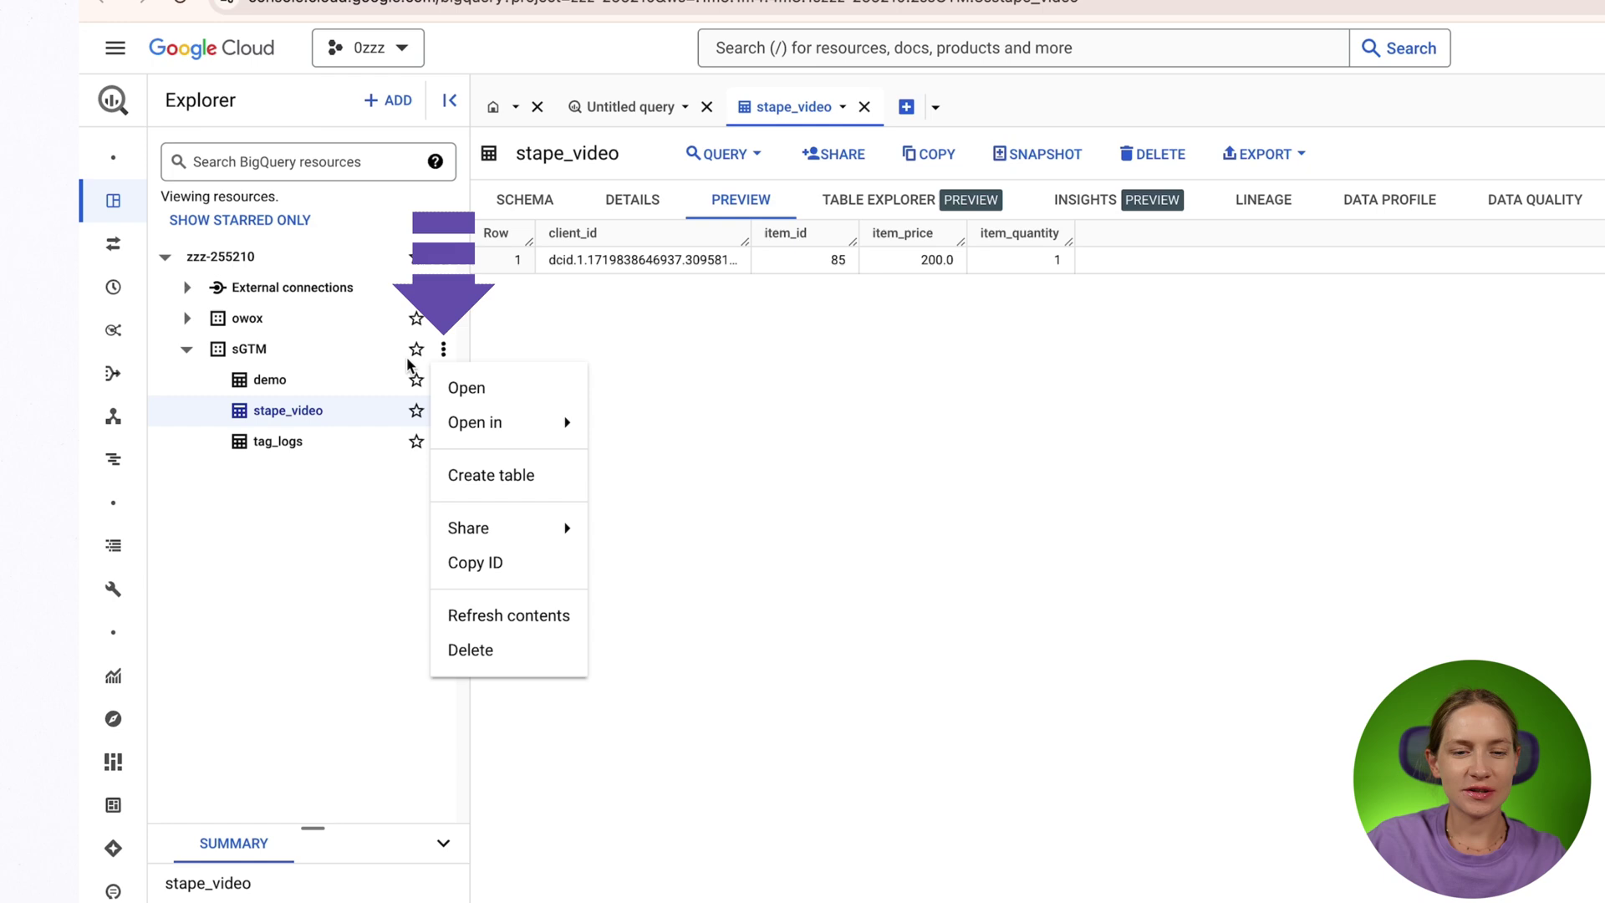
mouse_move(483, 526)
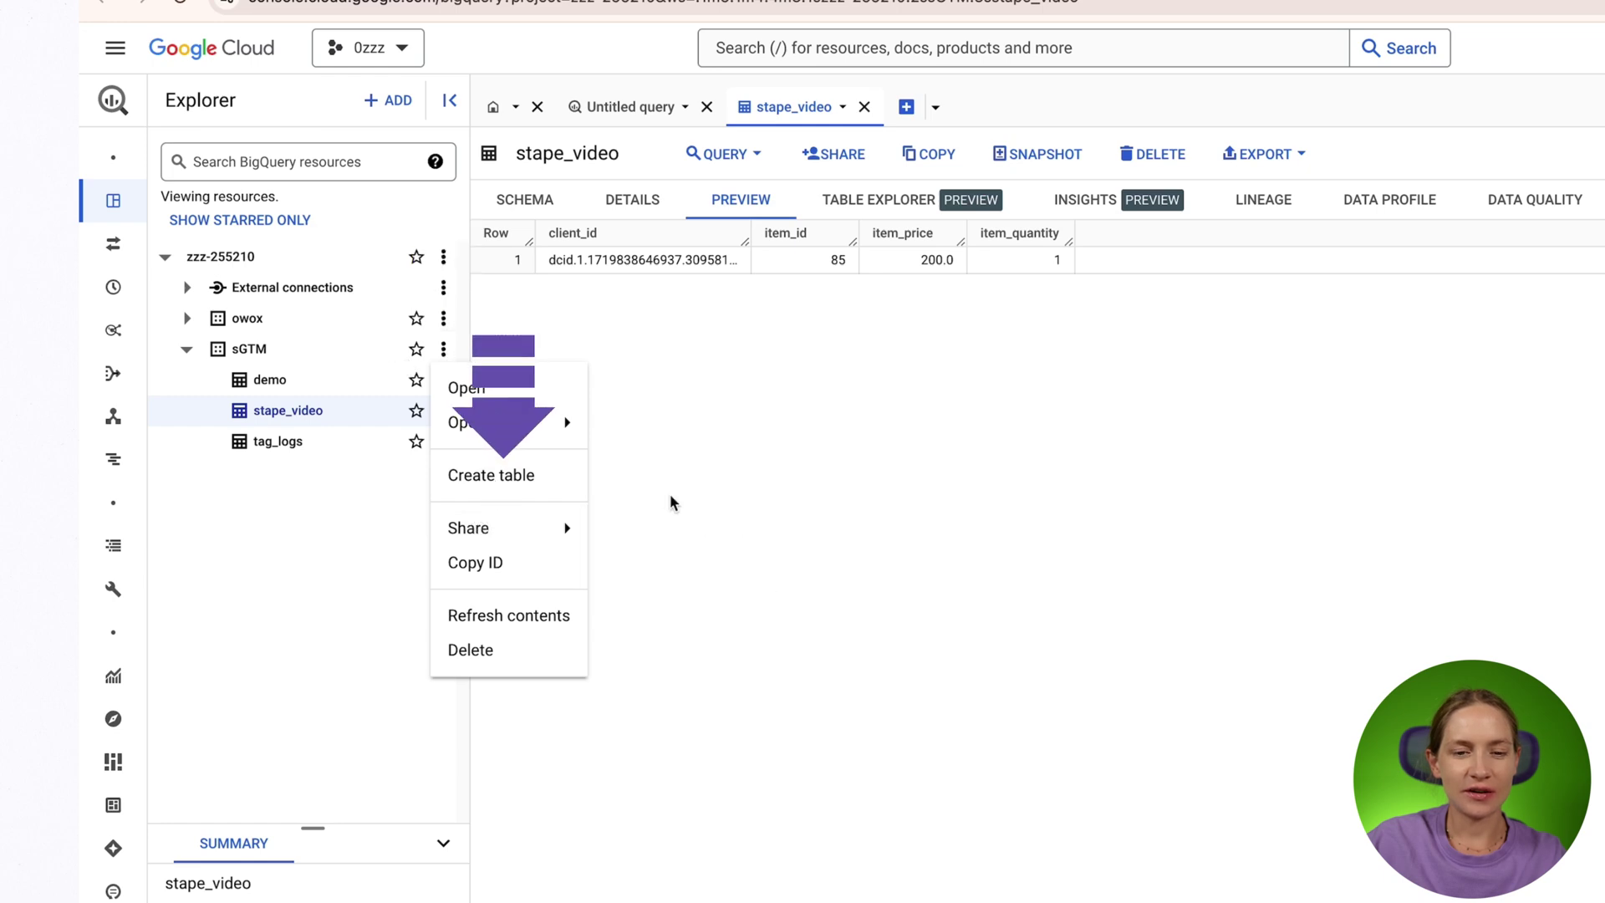
click(819, 510)
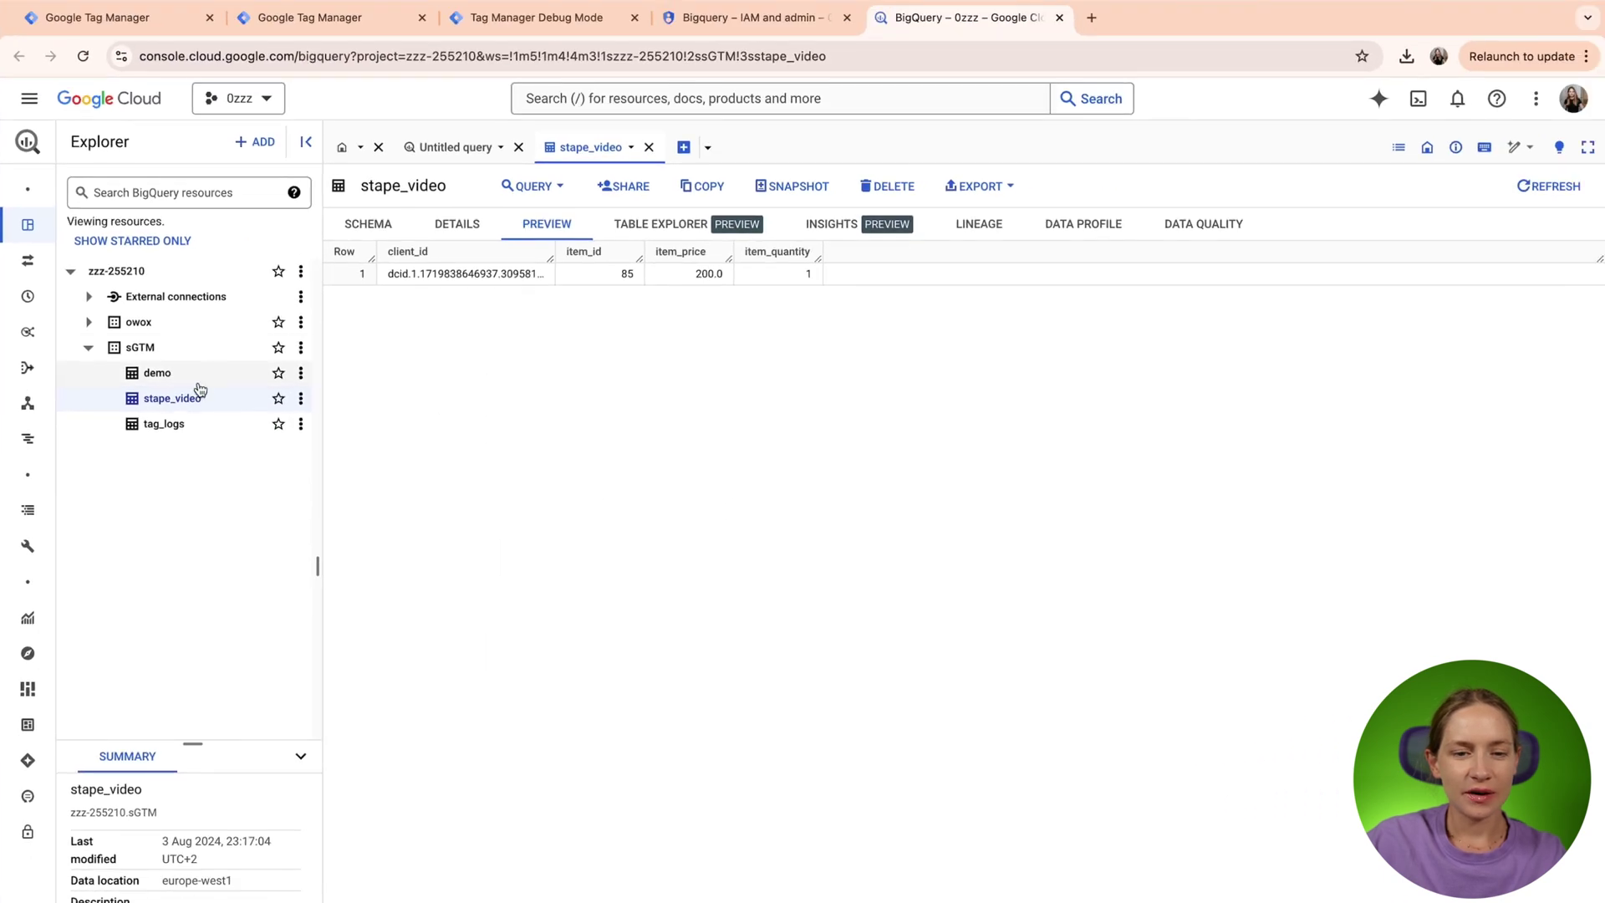
click(359, 234)
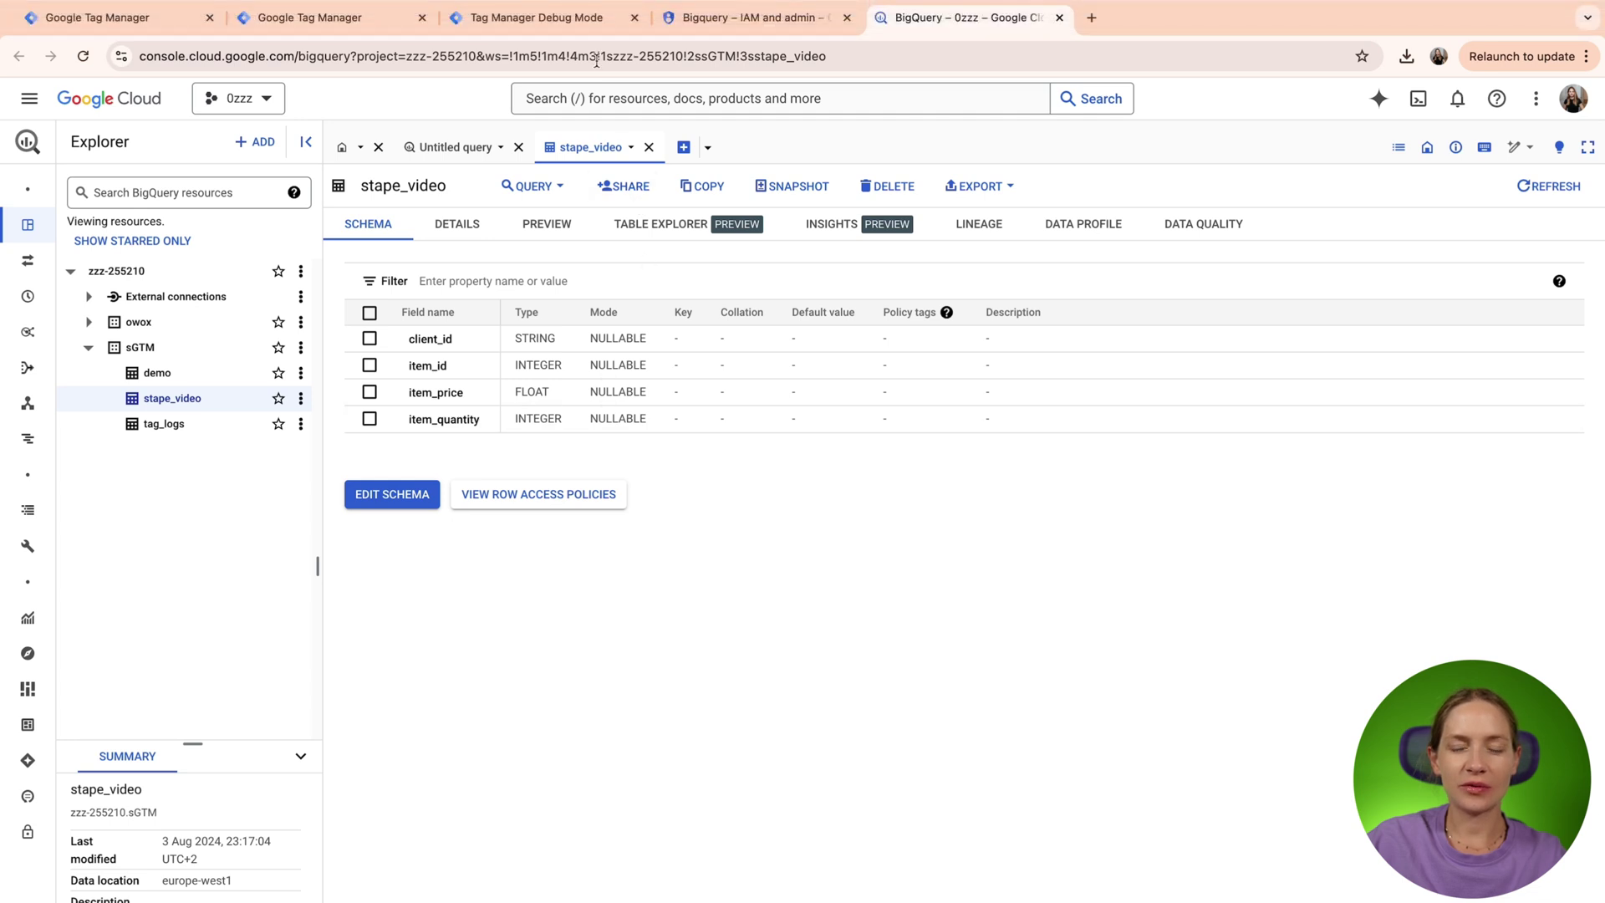
click(559, 19)
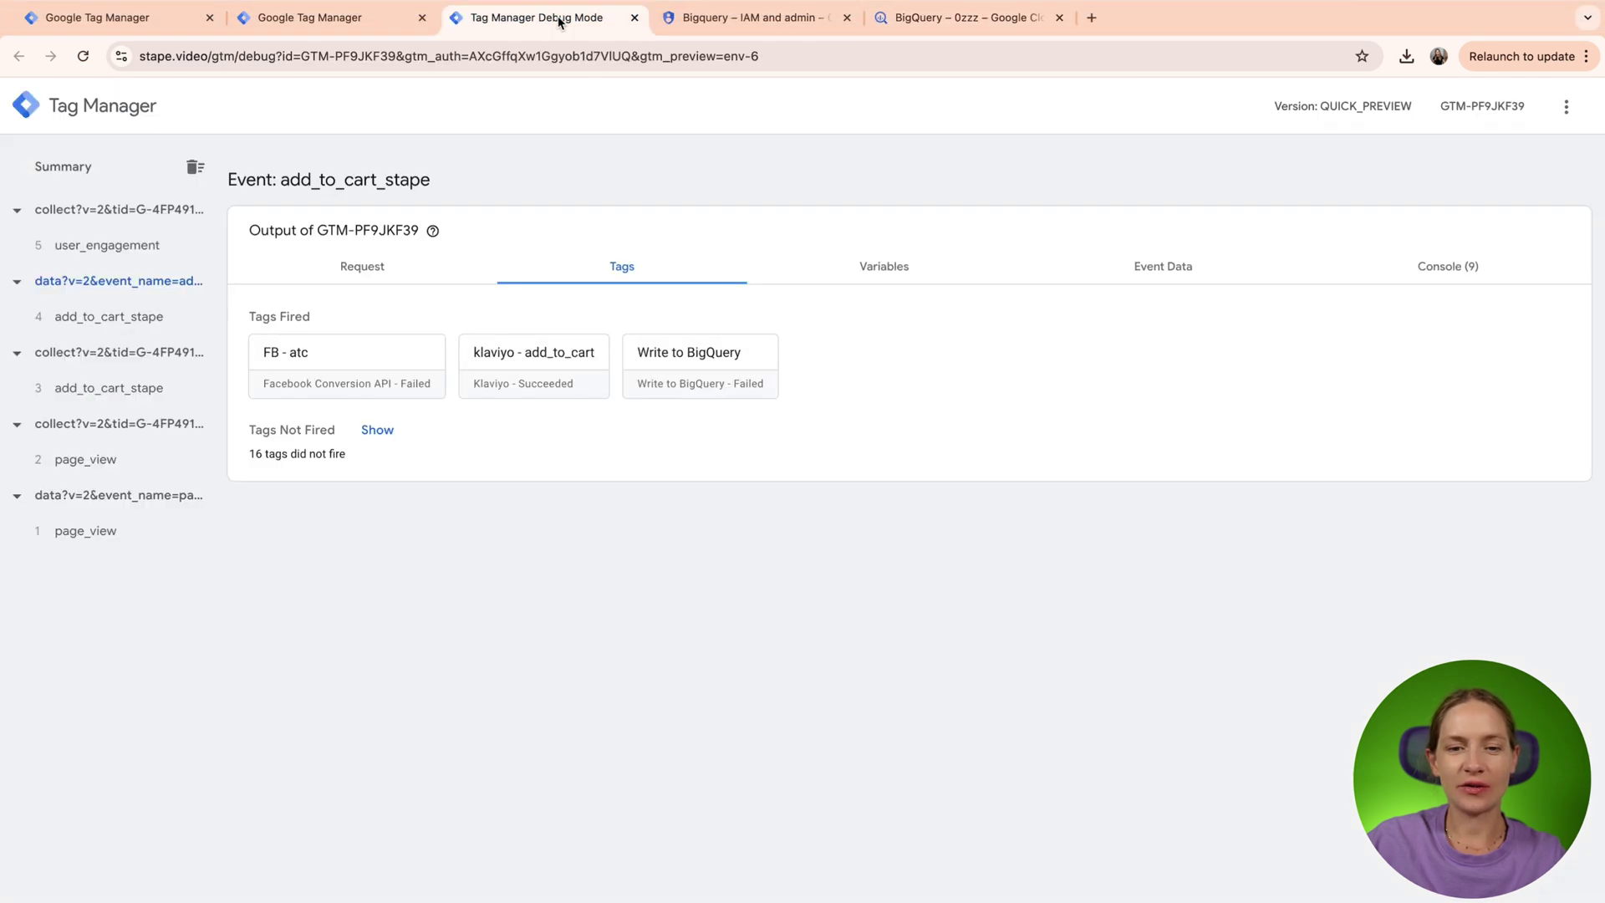
click(334, 27)
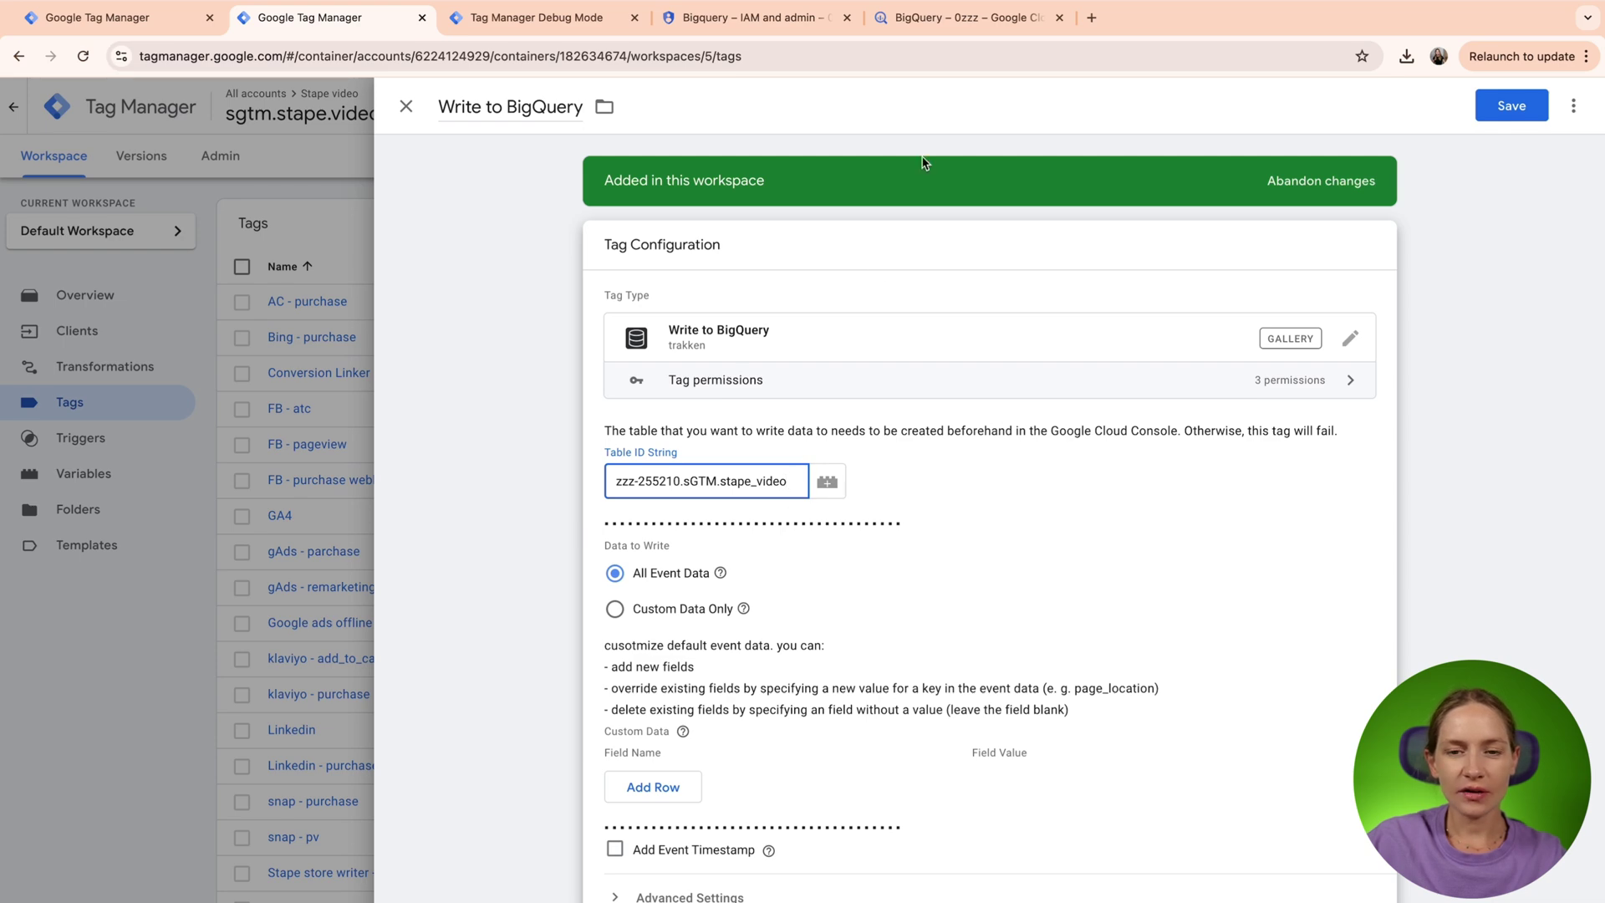
- Compare the tag with the stape_video schema and select All Event Data as the data to write
click(943, 18)
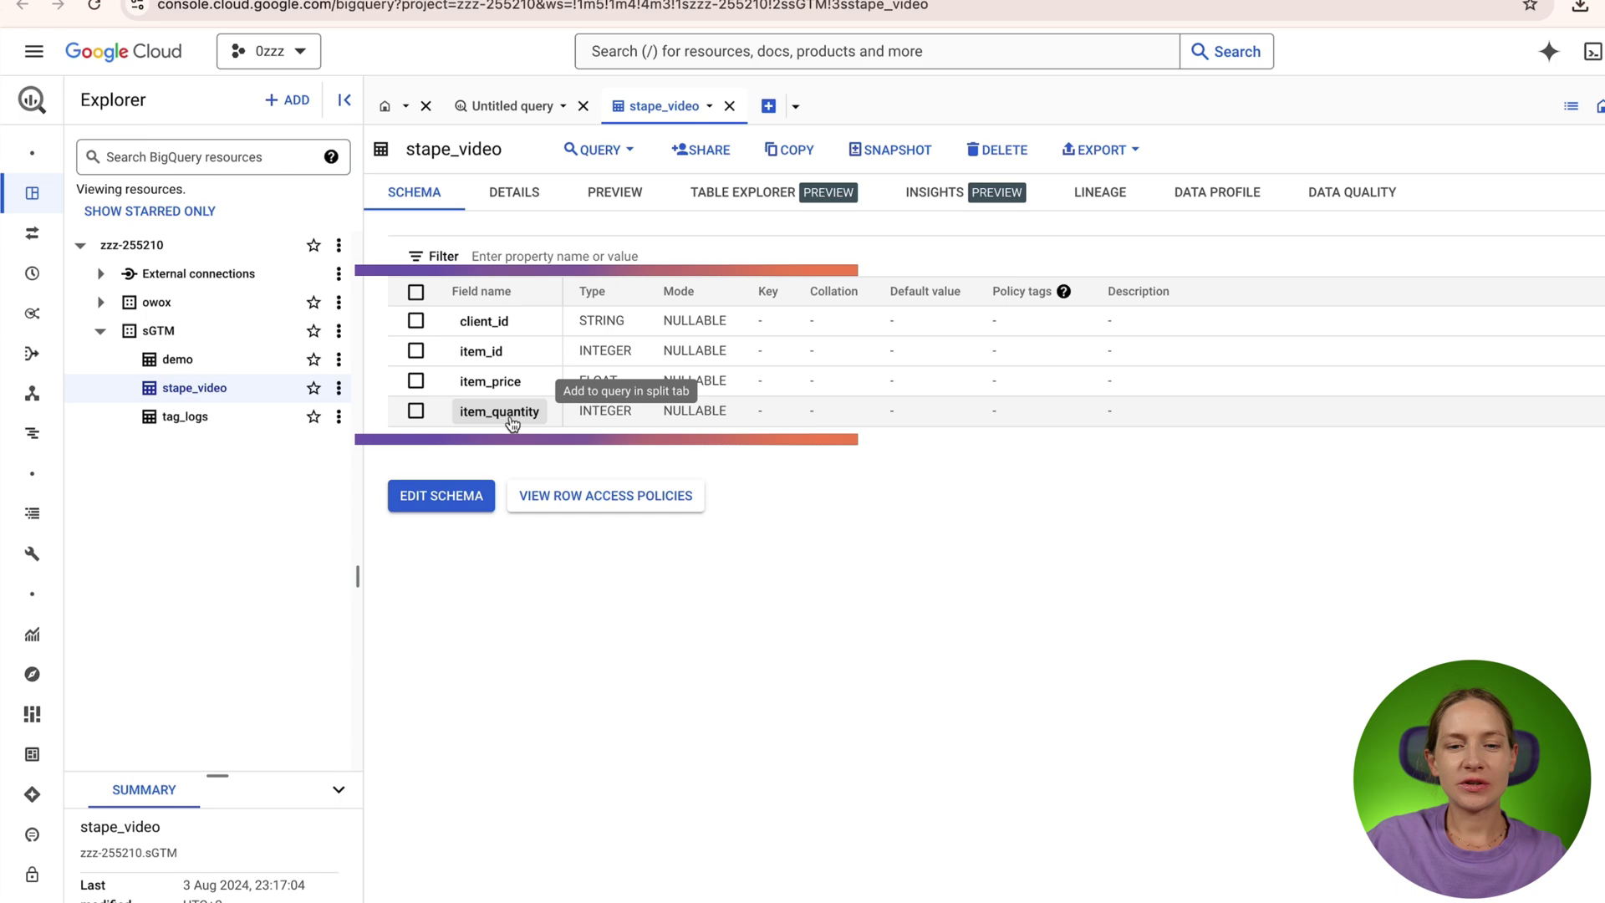
click(281, 20)
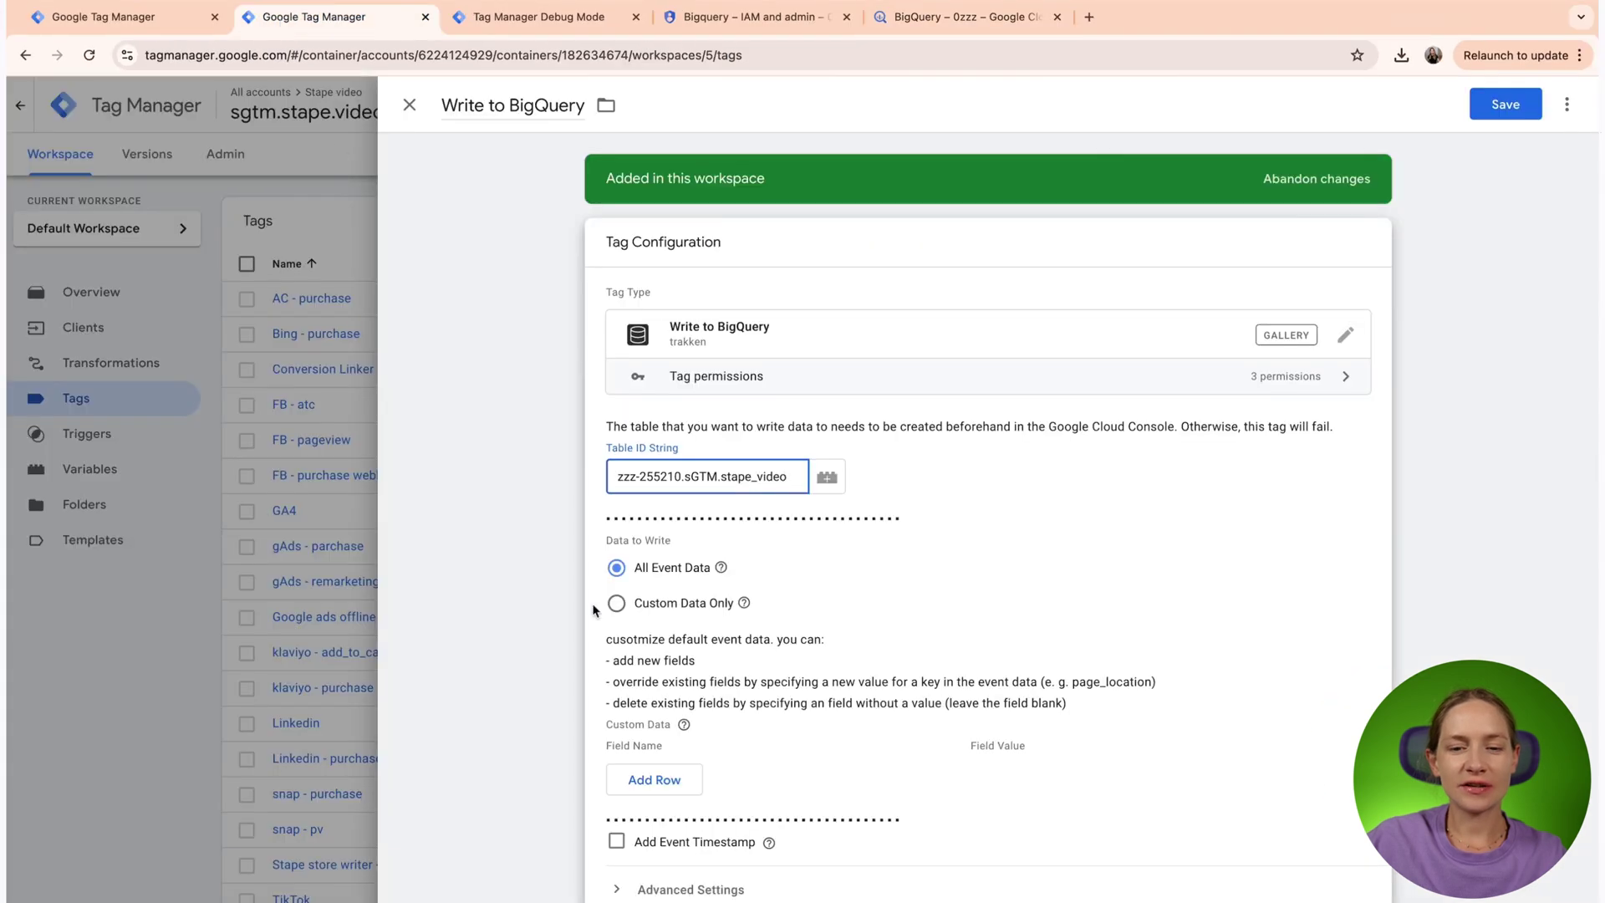
click(651, 568)
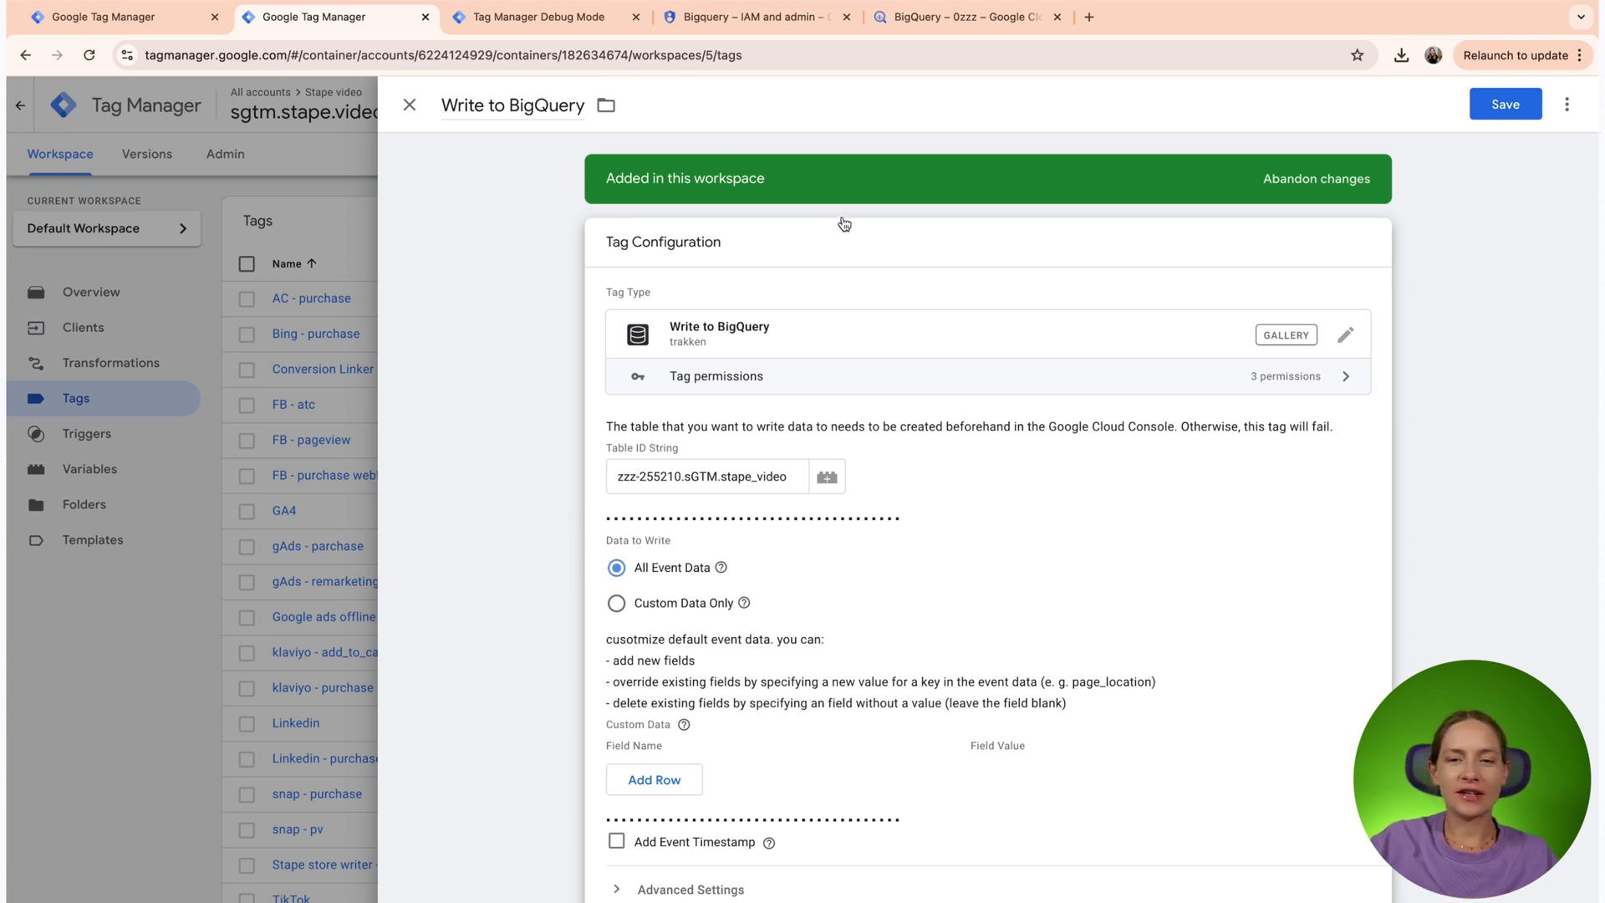
click(926, 28)
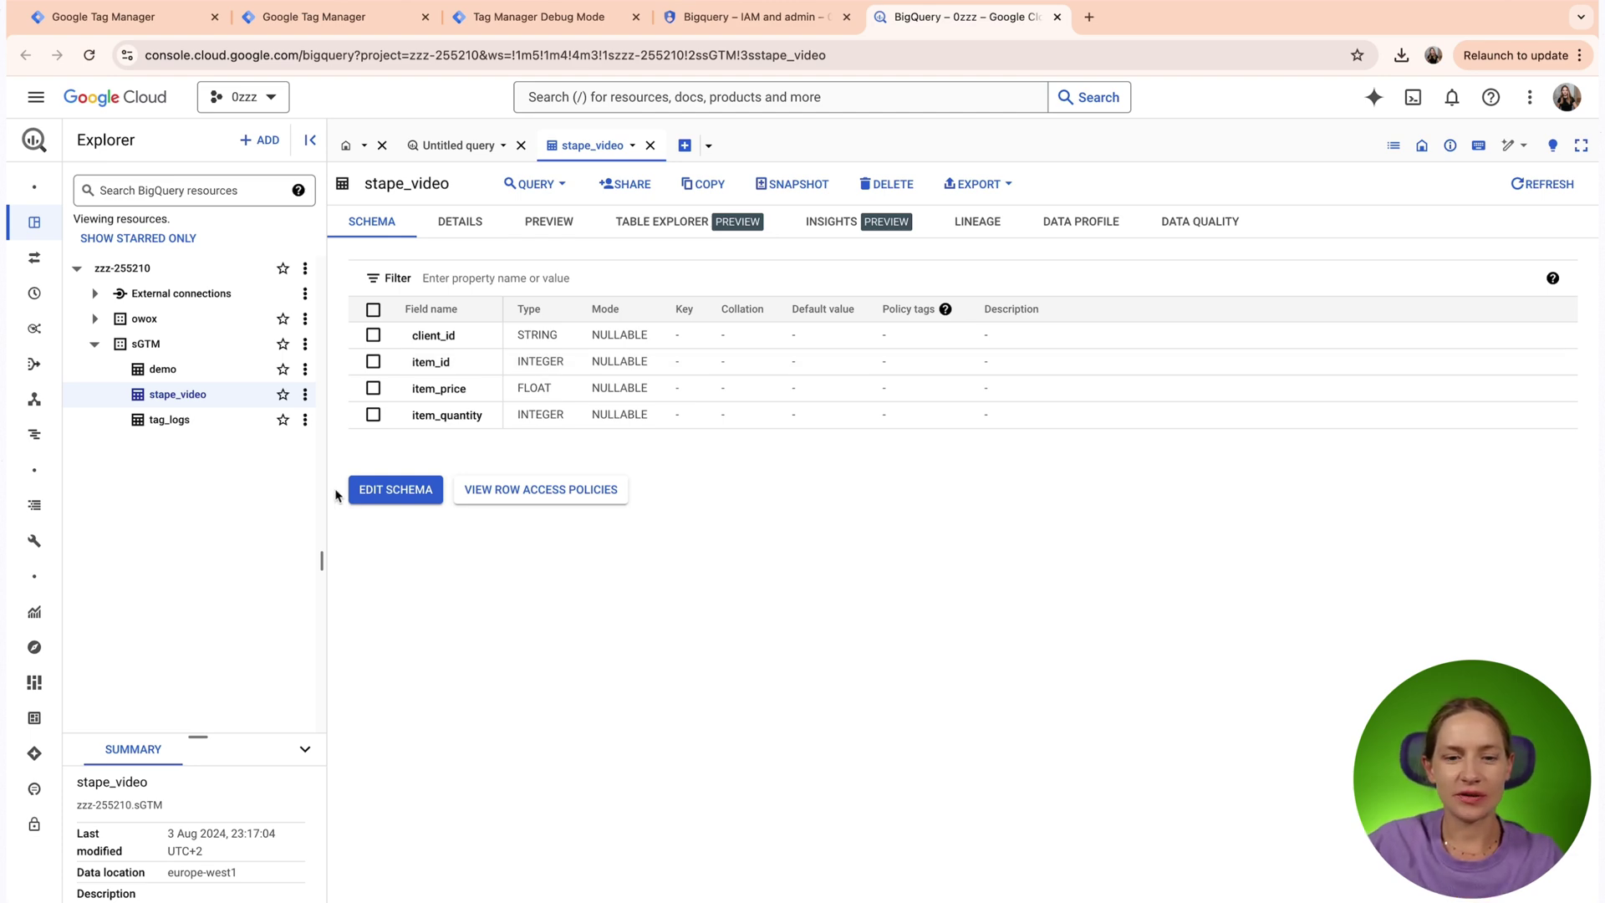
- Add an empty new field to the stape_video schema, then go back to the Write to BigQuery tag
click(395, 489)
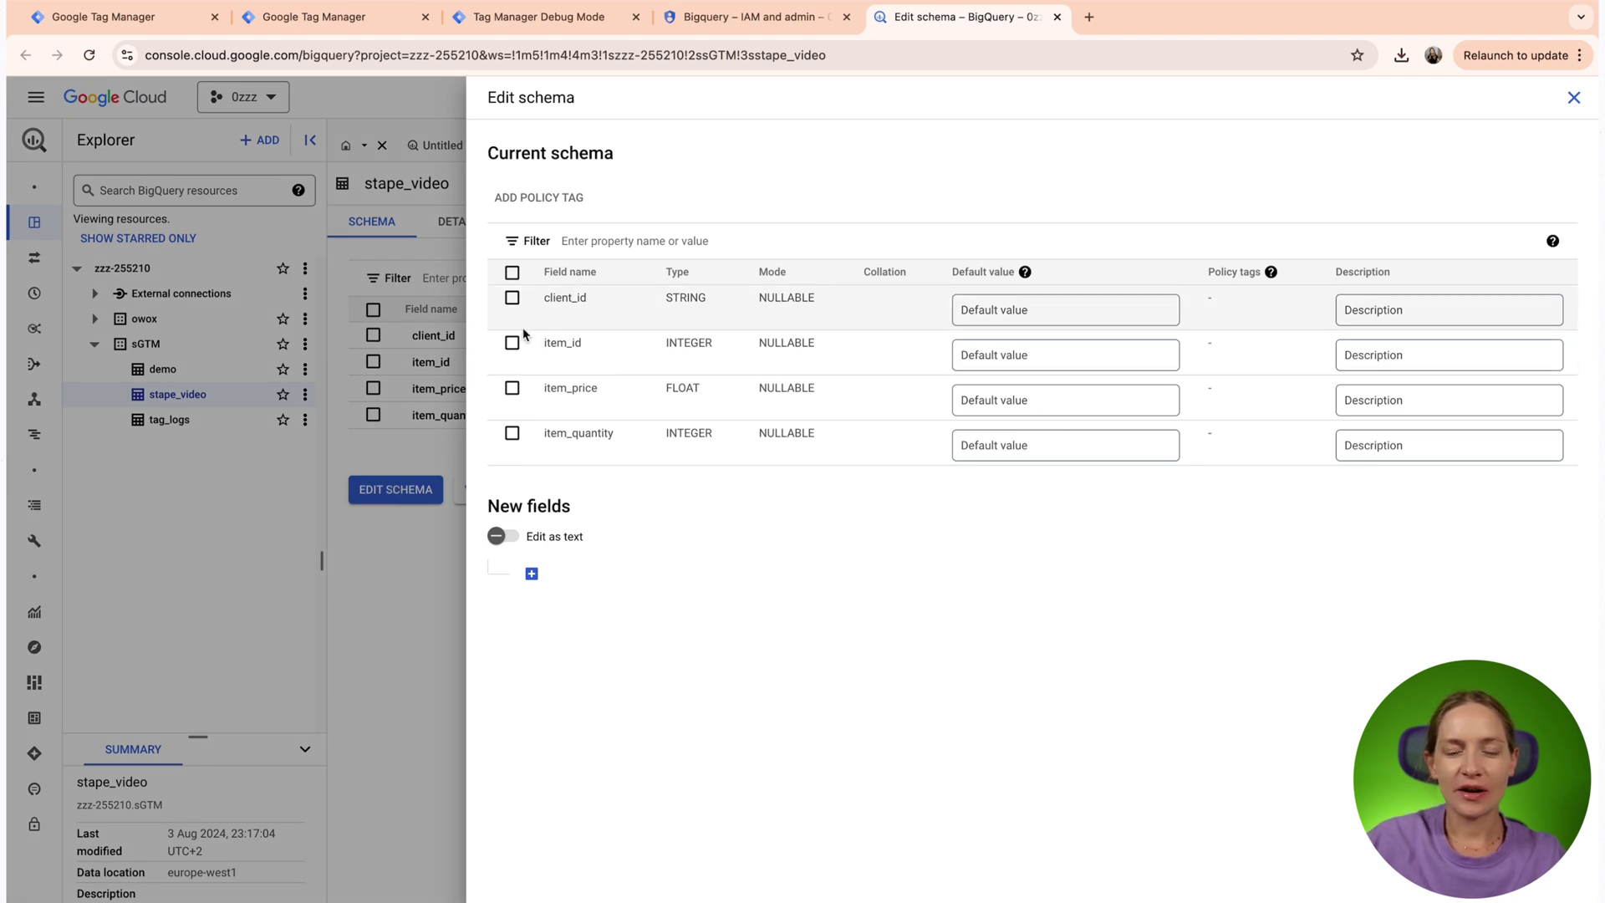
click(531, 573)
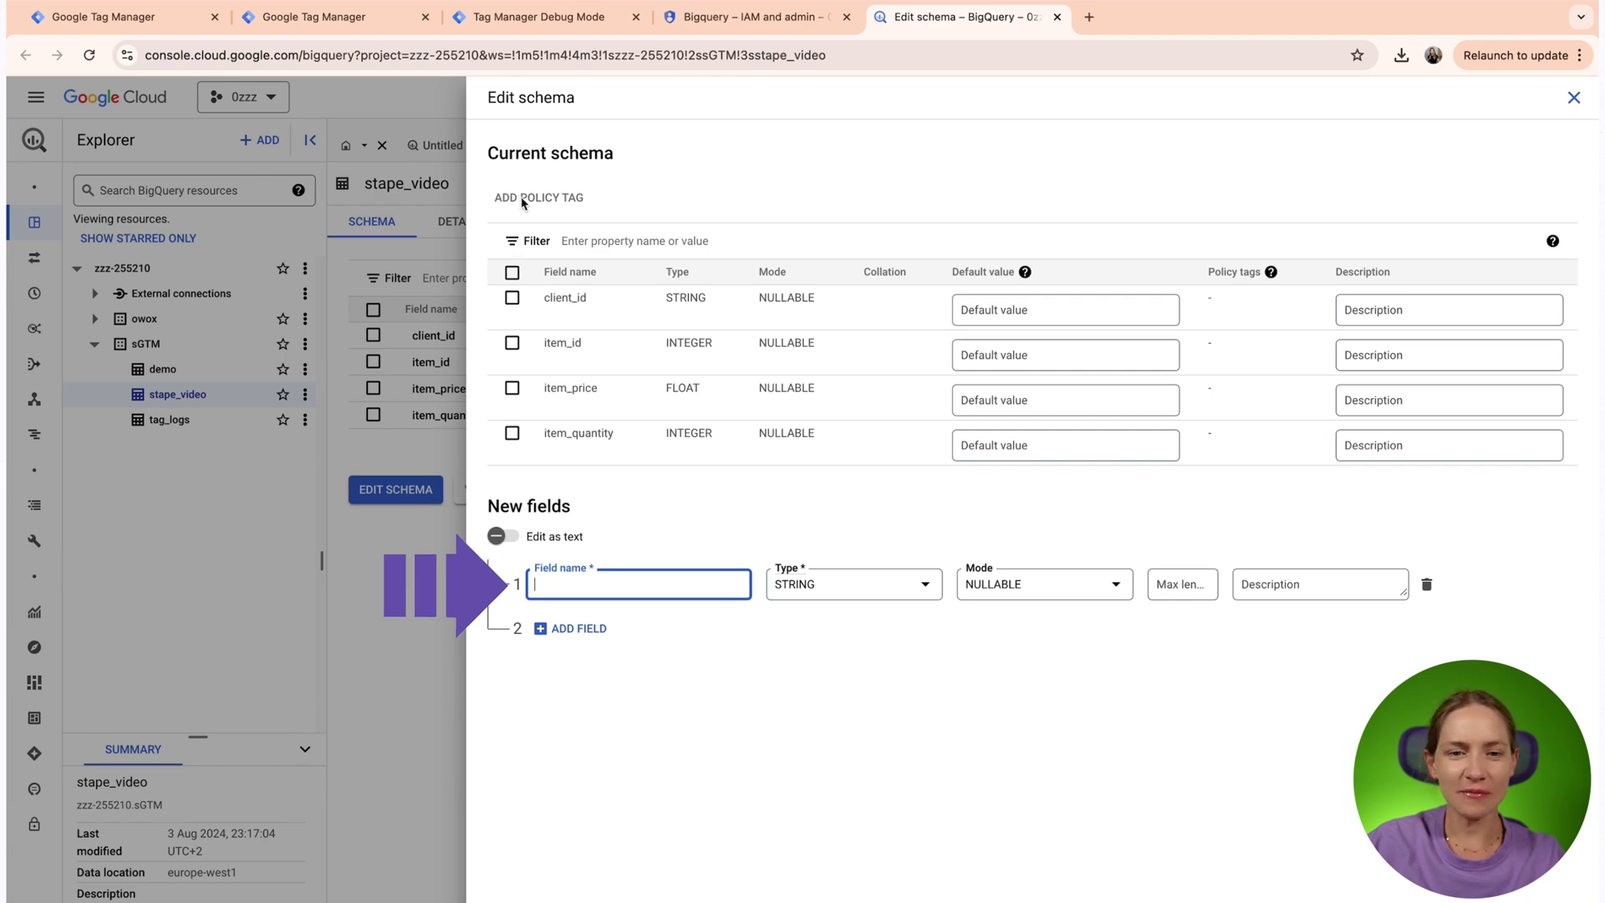
click(540, 21)
- In the Write to BigQuery tag, try Custom Data instead, adding a custom data row for a column name
click(345, 25)
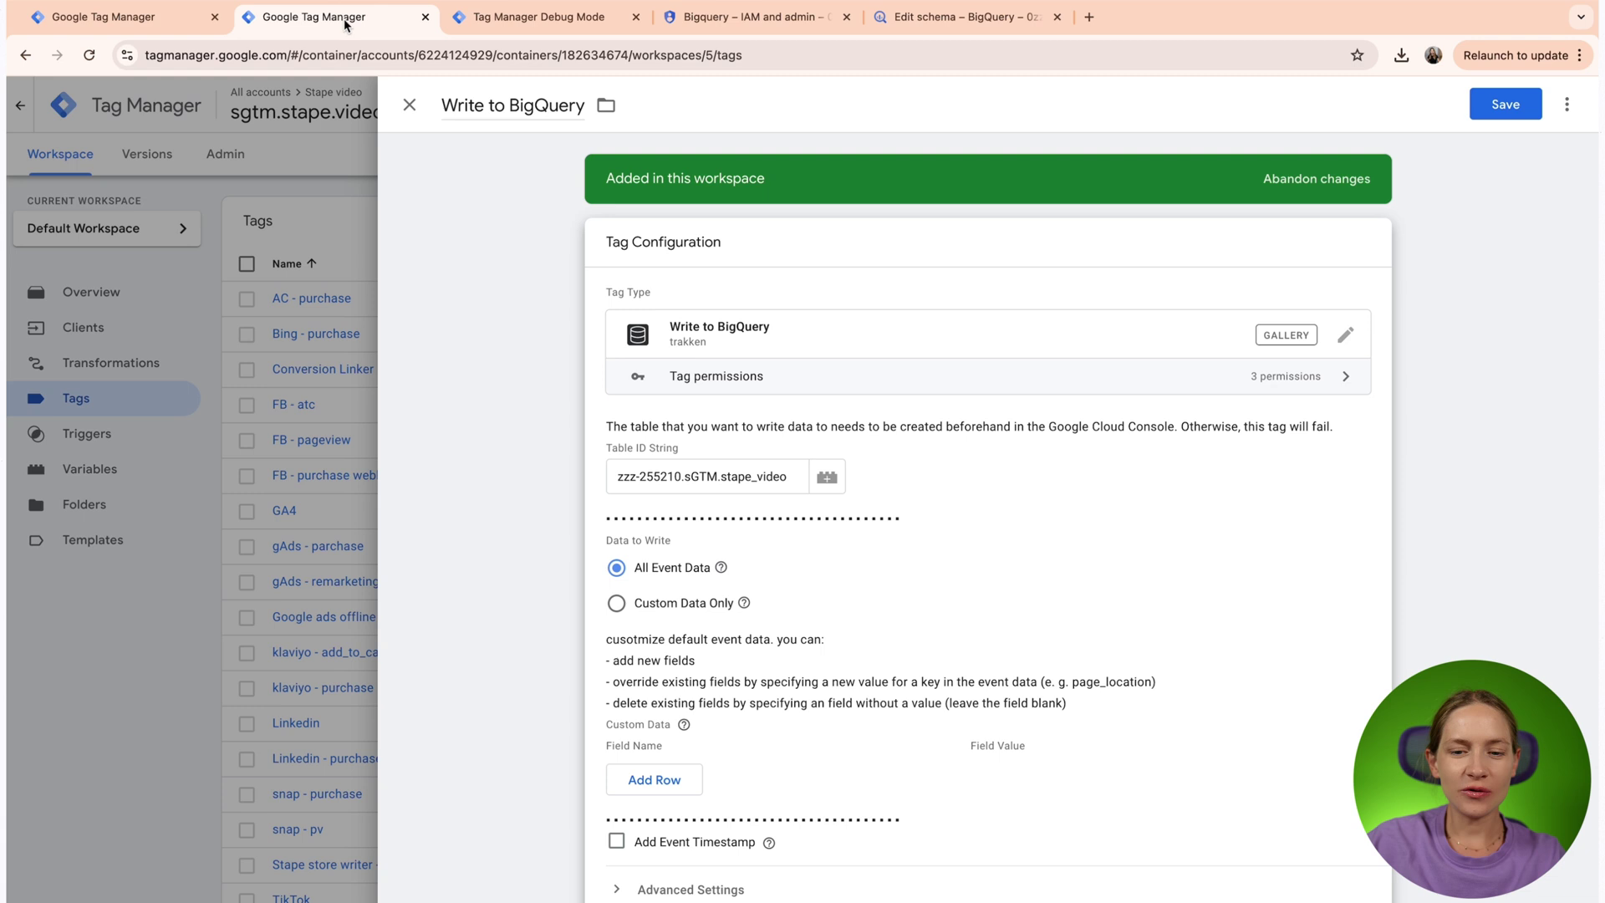
click(616, 605)
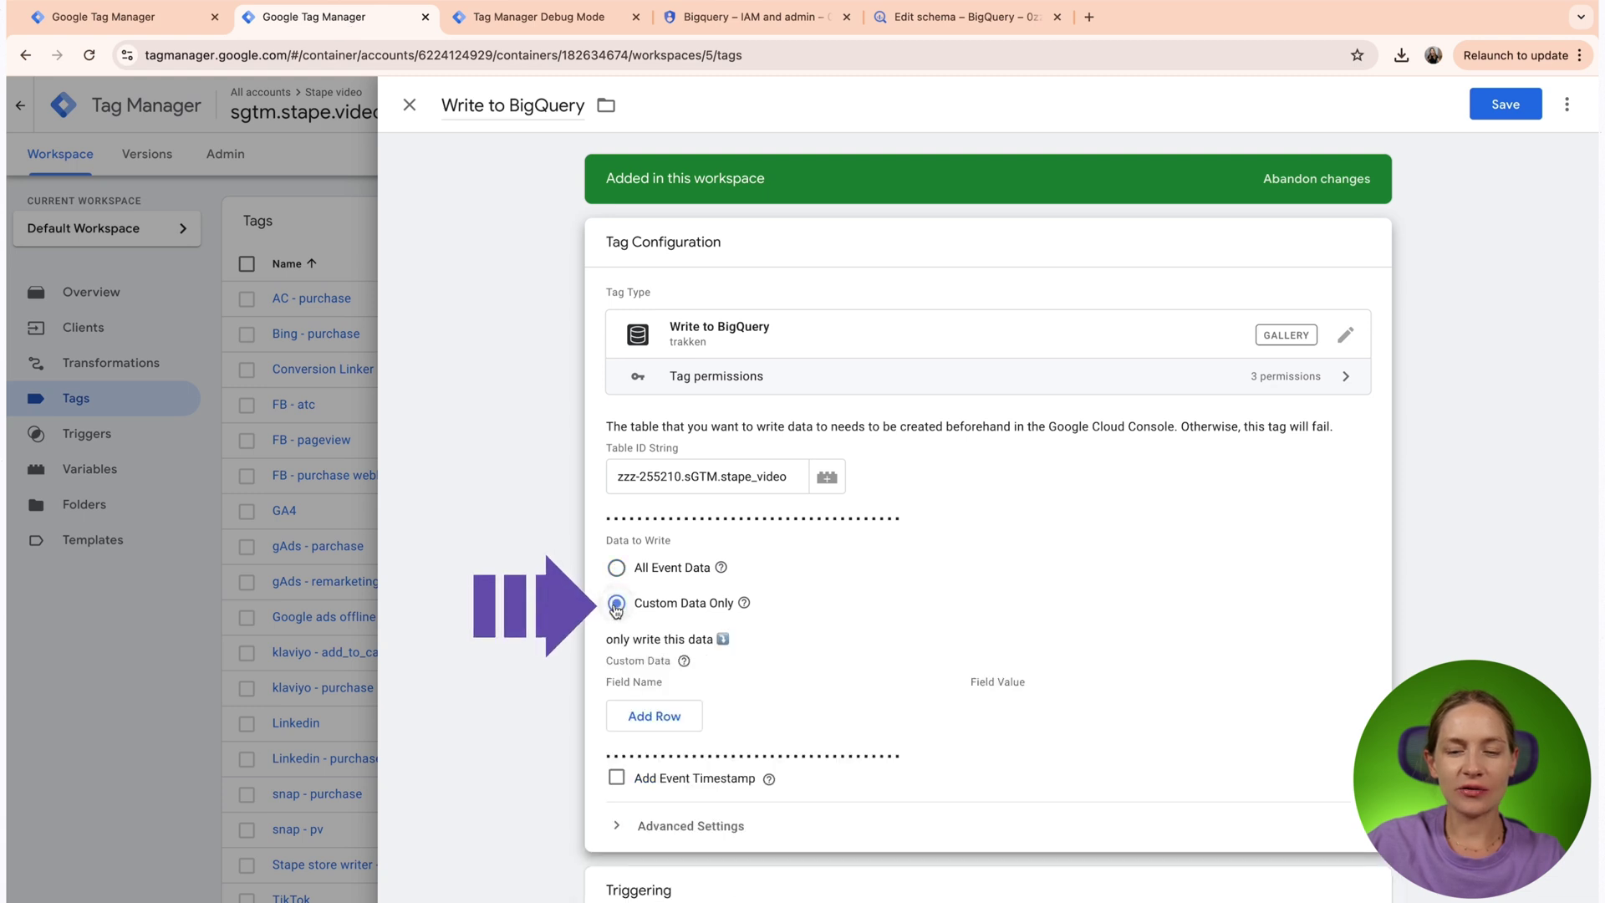
click(641, 716)
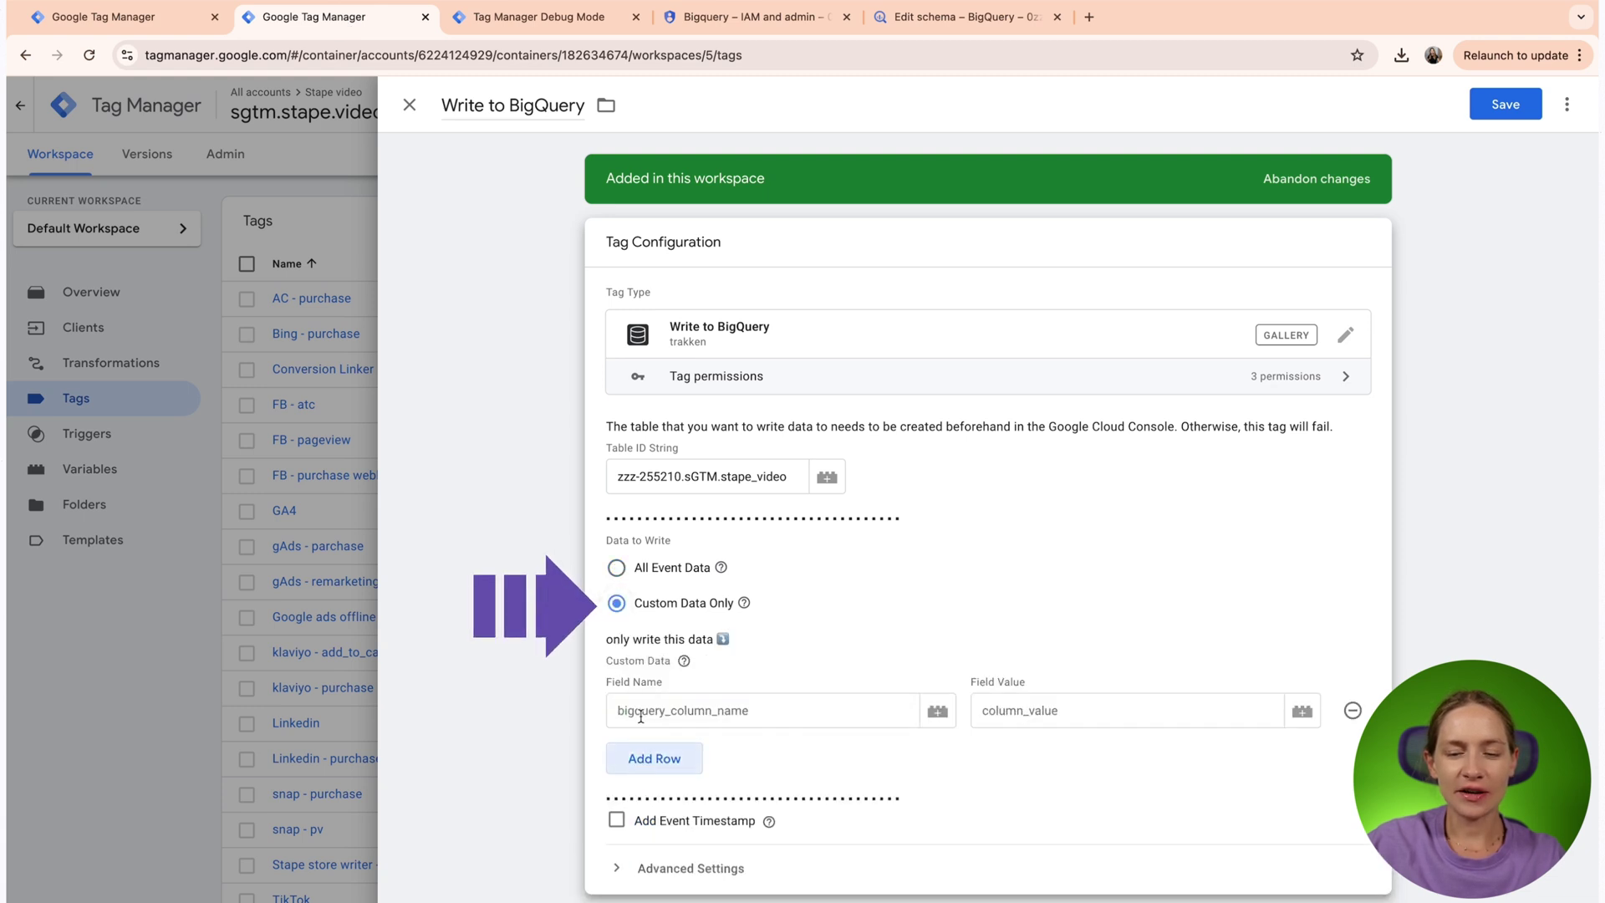
click(779, 710)
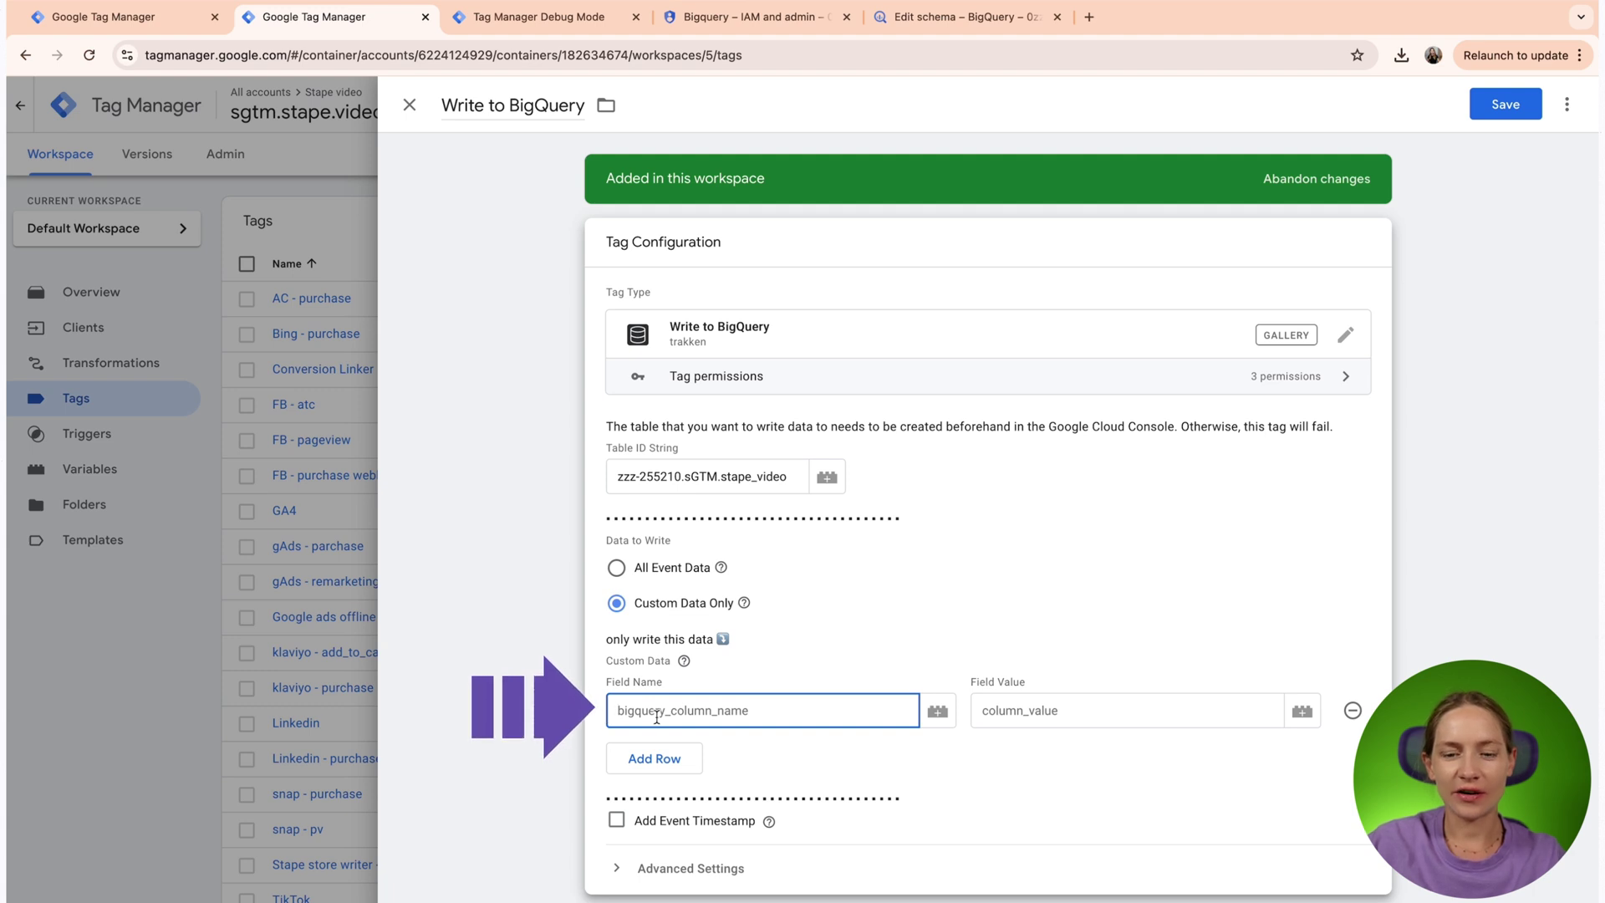
- Close the BigQuery schema editor without adding fields and switch the tag back to All Event Data
click(911, 20)
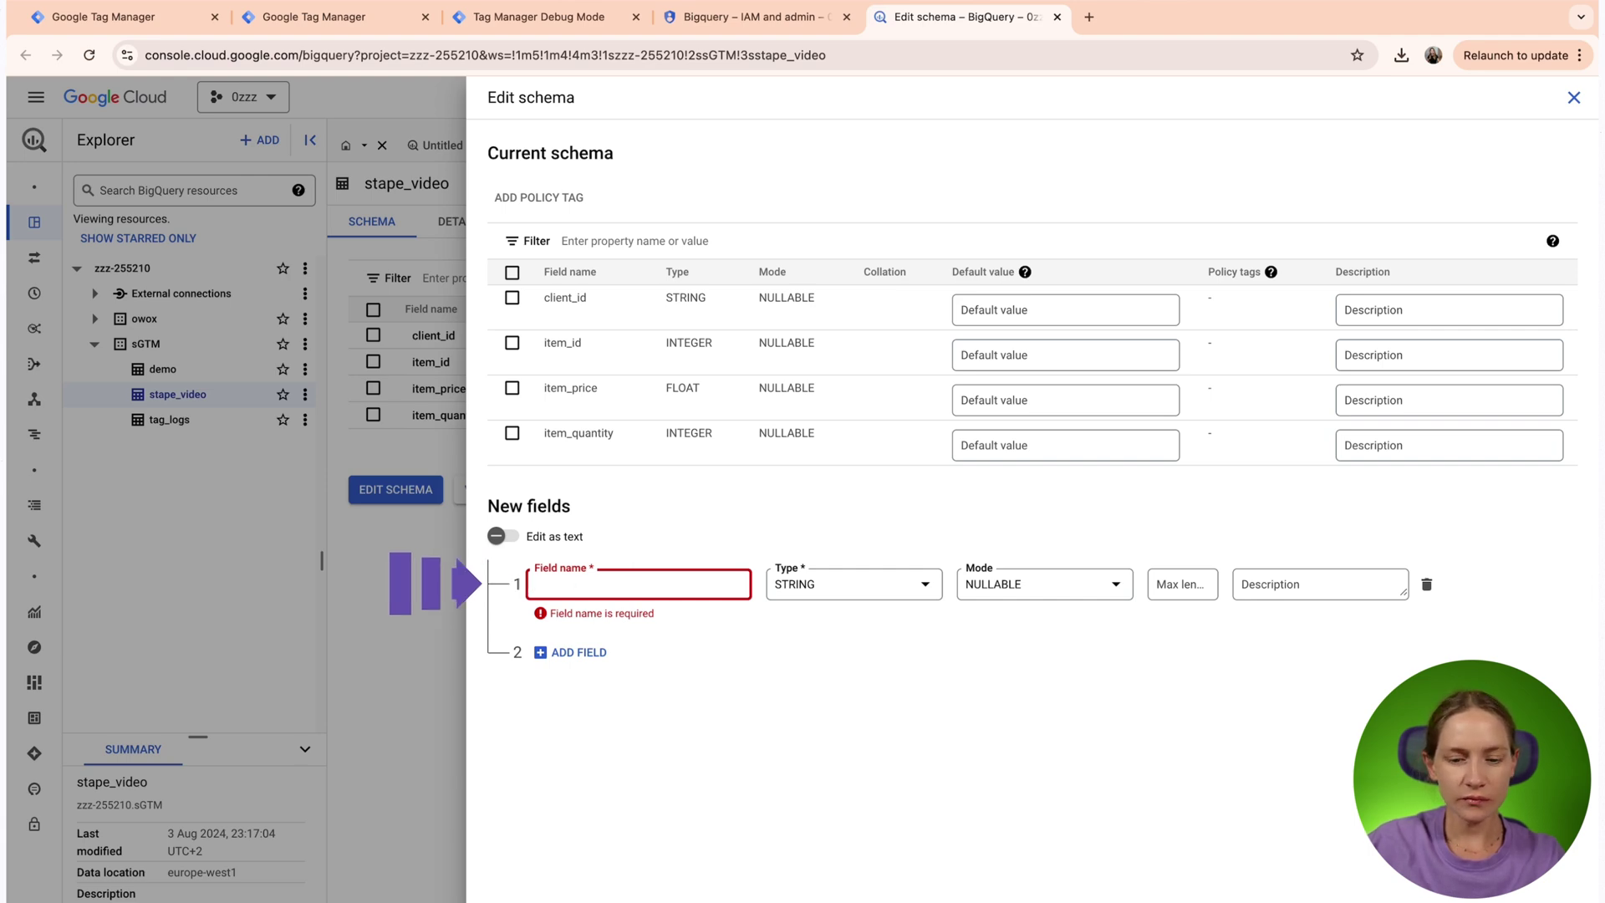
key(Escape)
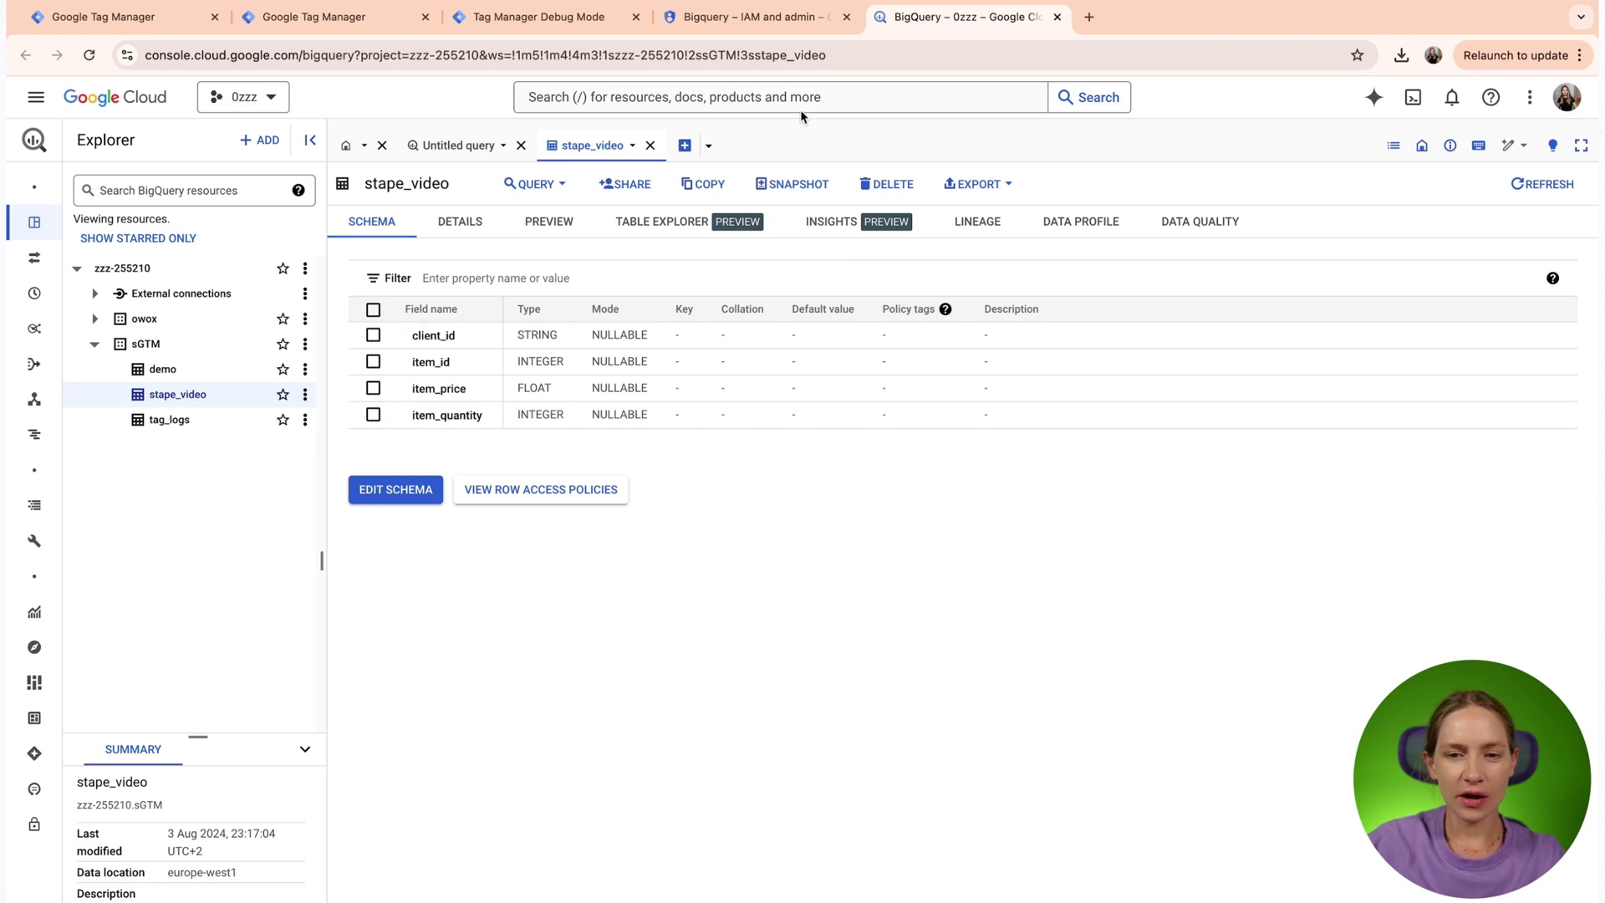
click(542, 21)
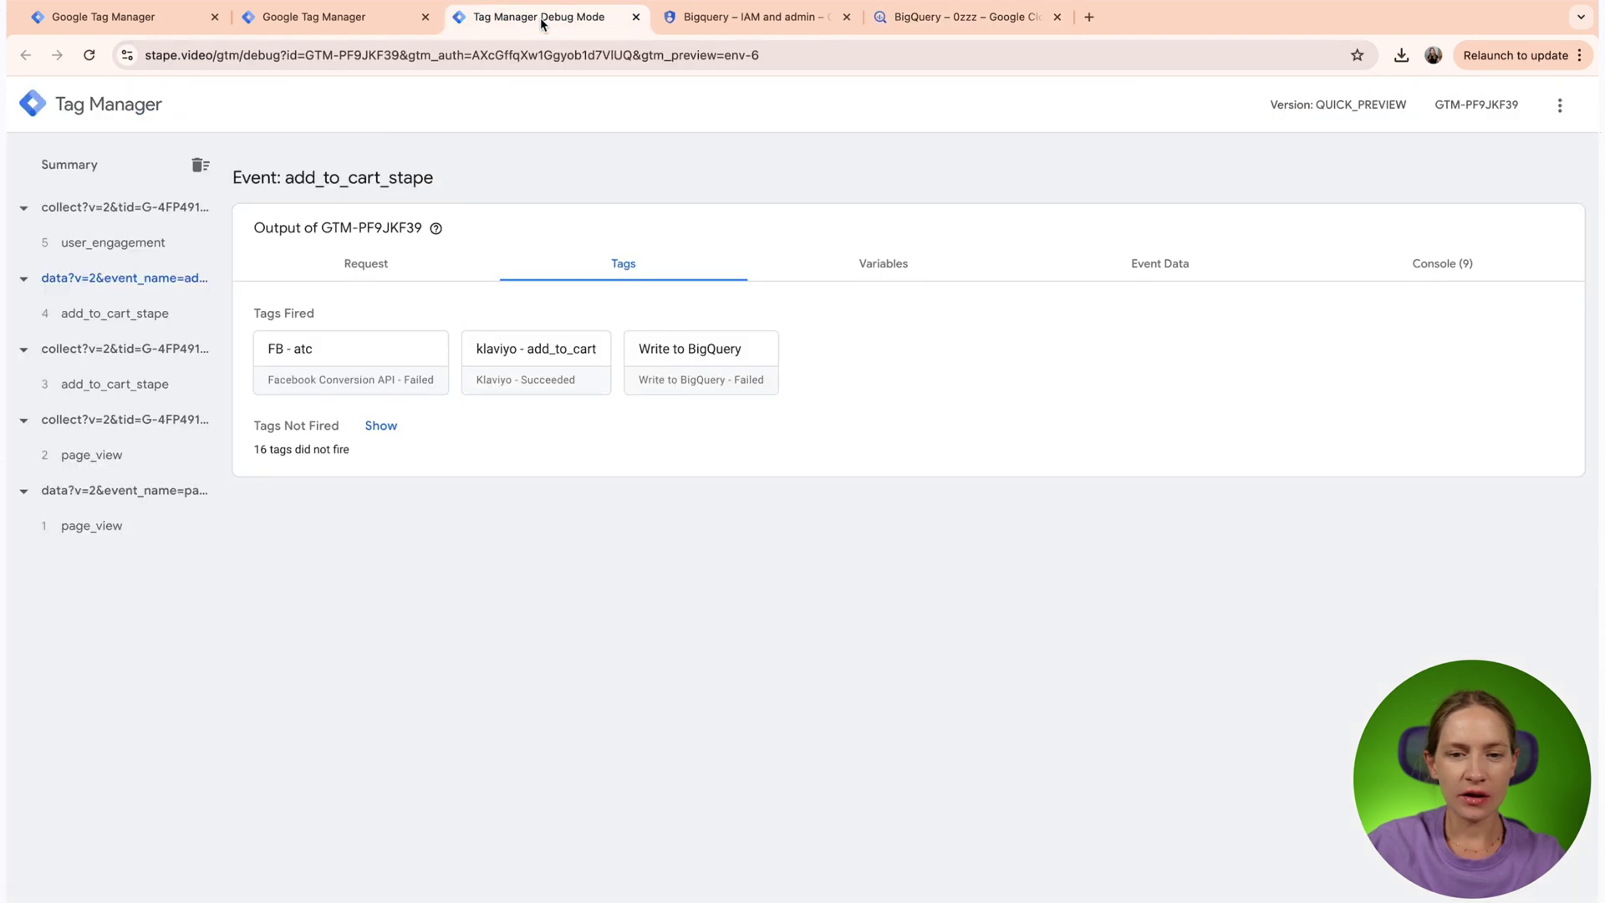
click(363, 20)
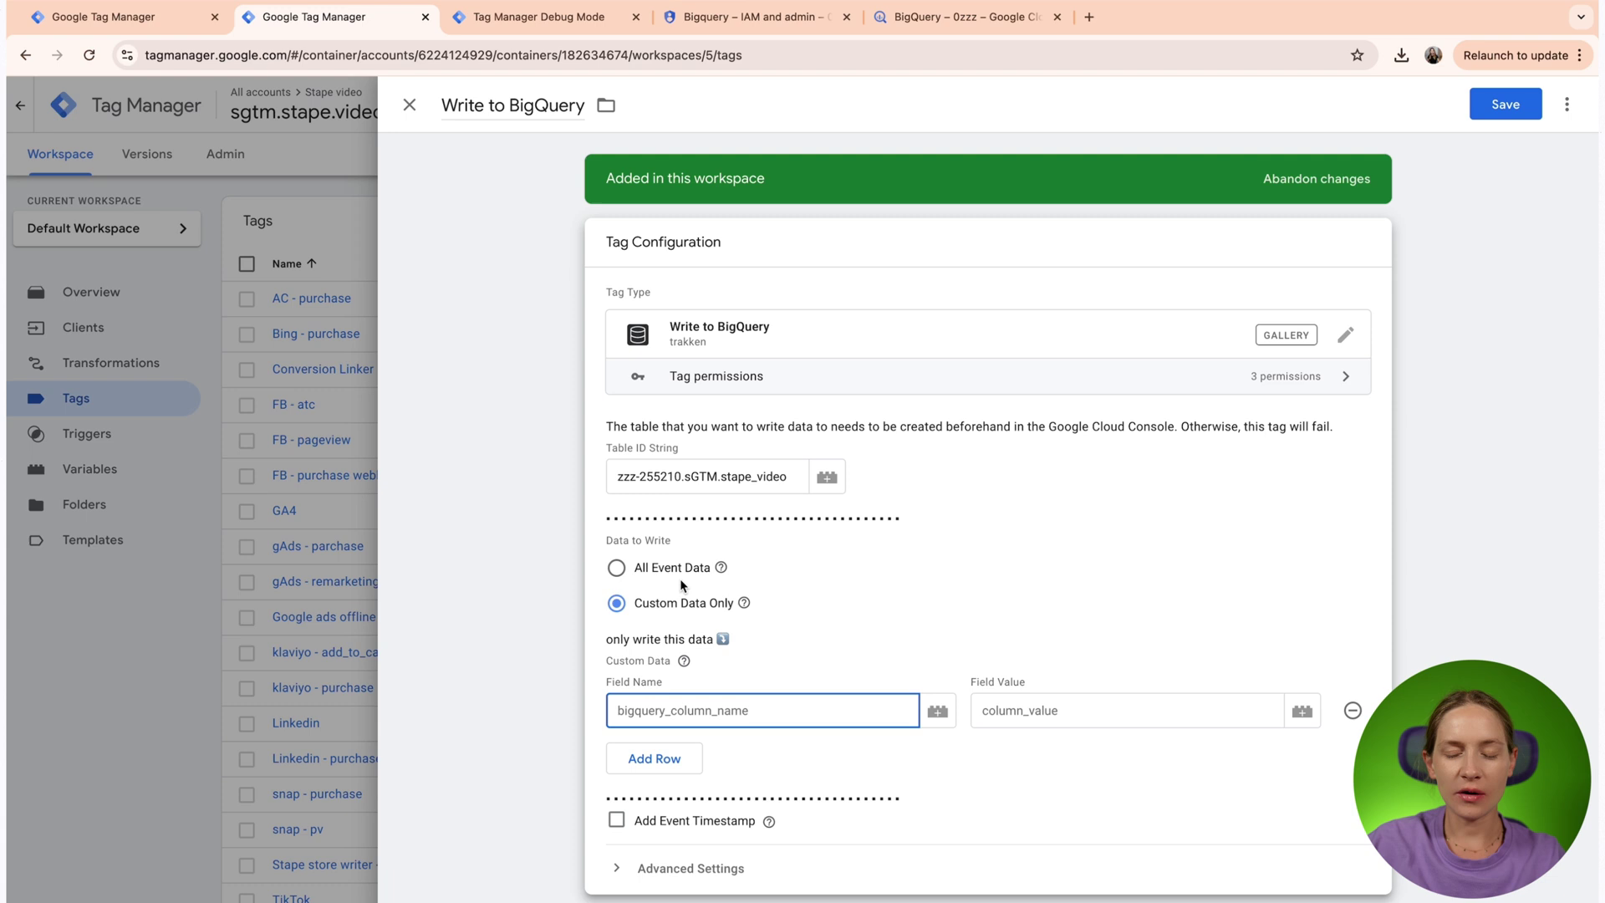
click(625, 571)
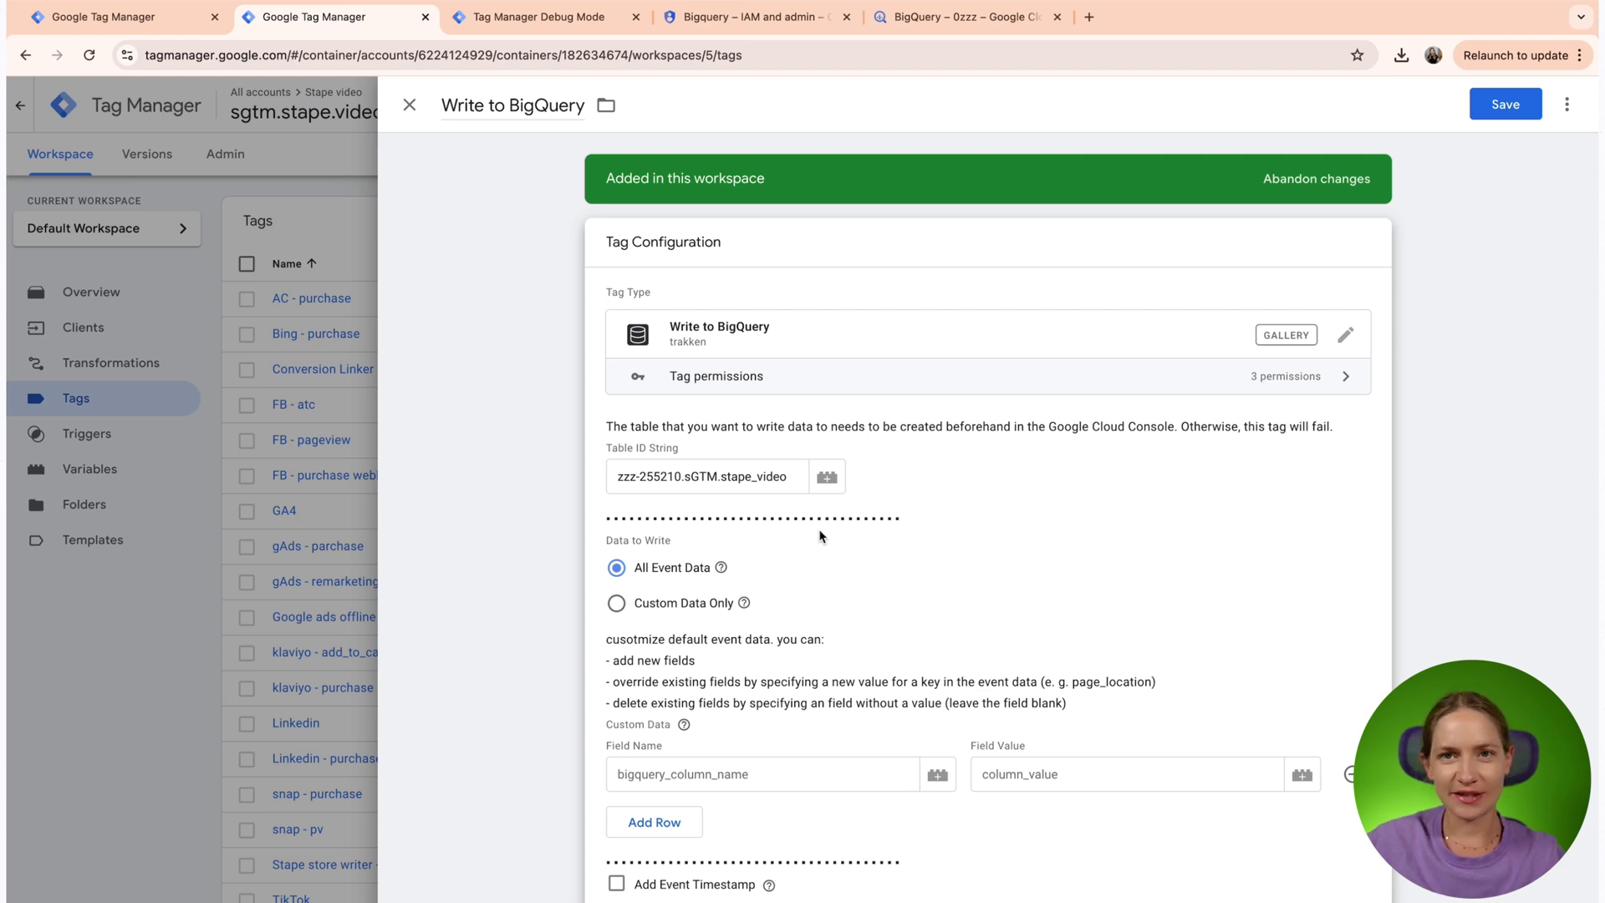
- Check the tag's dc - add to cart firing trigger, then return to the tag
scroll(866, 805, down, 2)
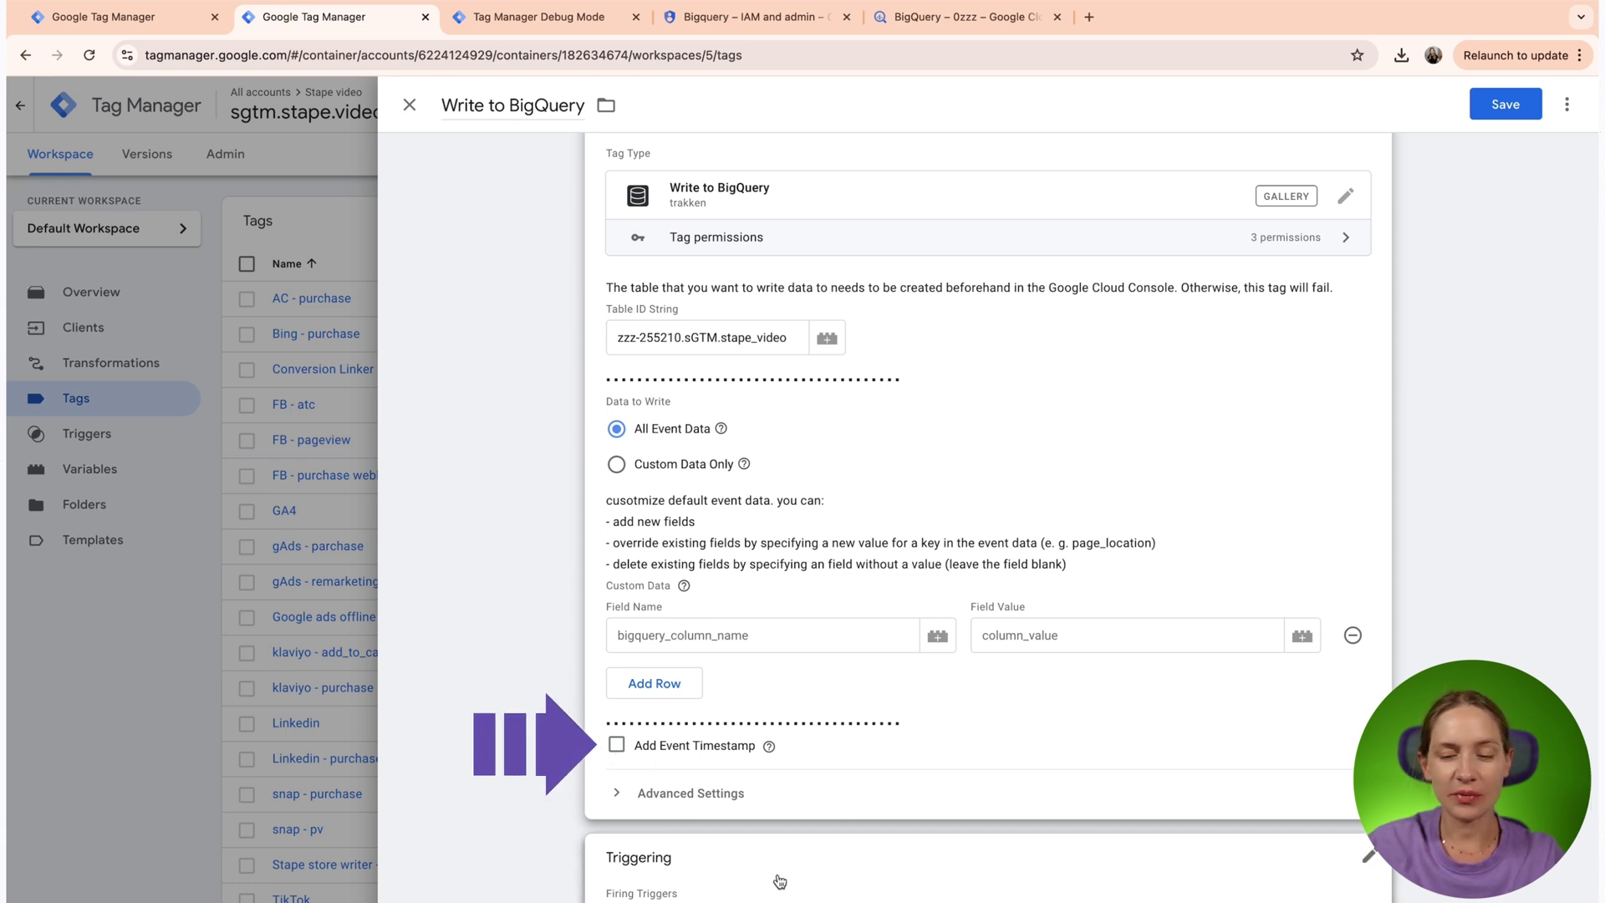
scroll(828, 882, down, 1)
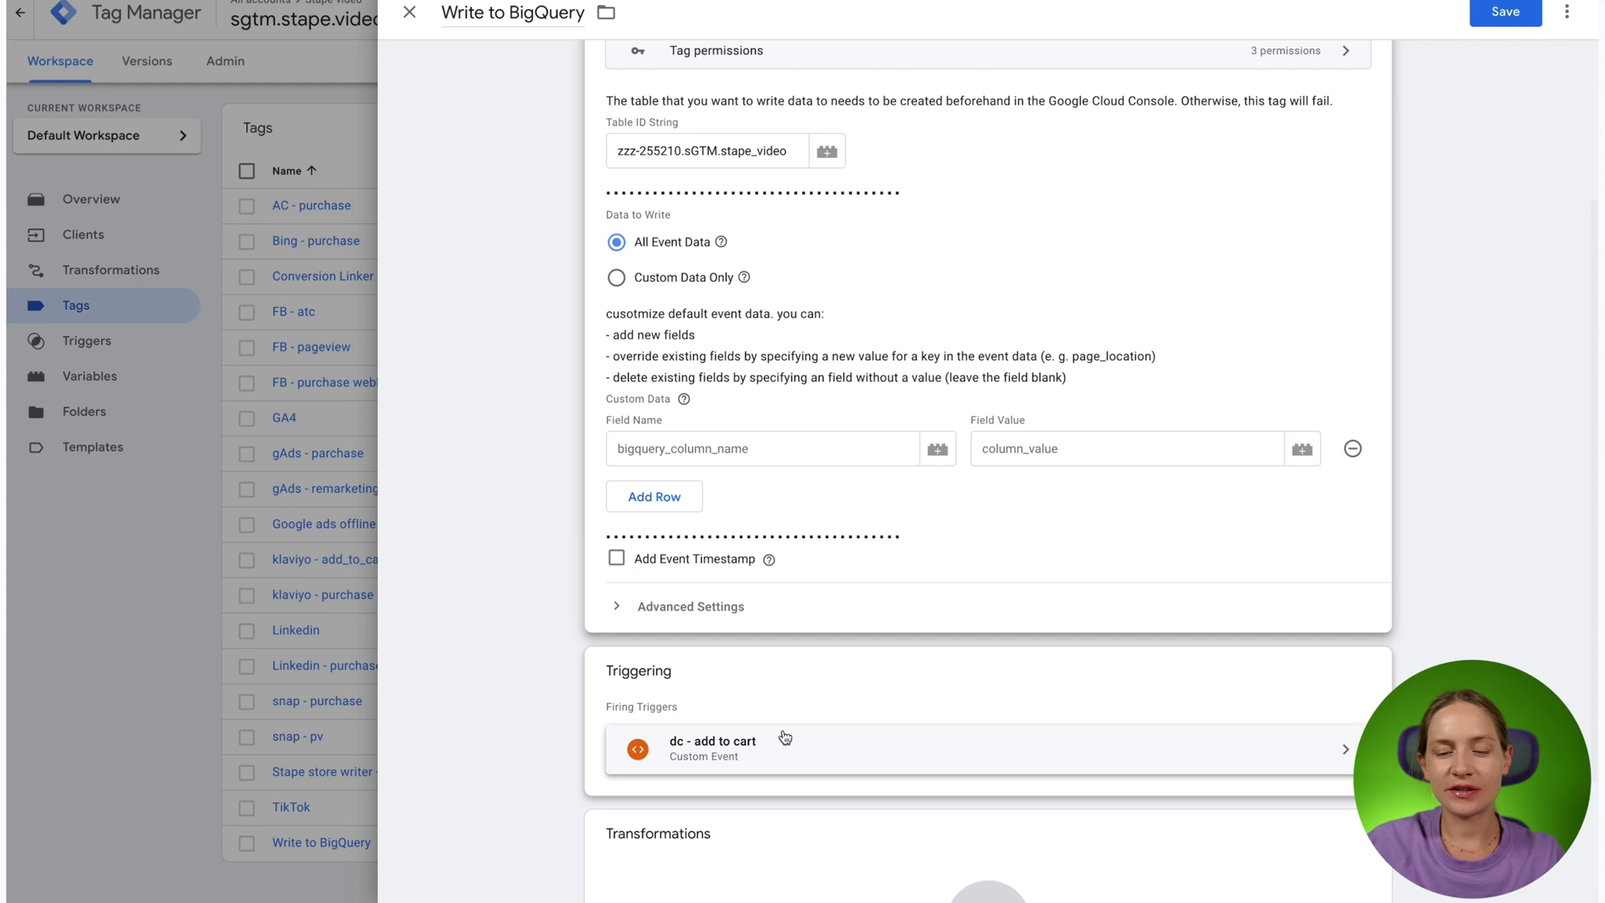
click(1117, 753)
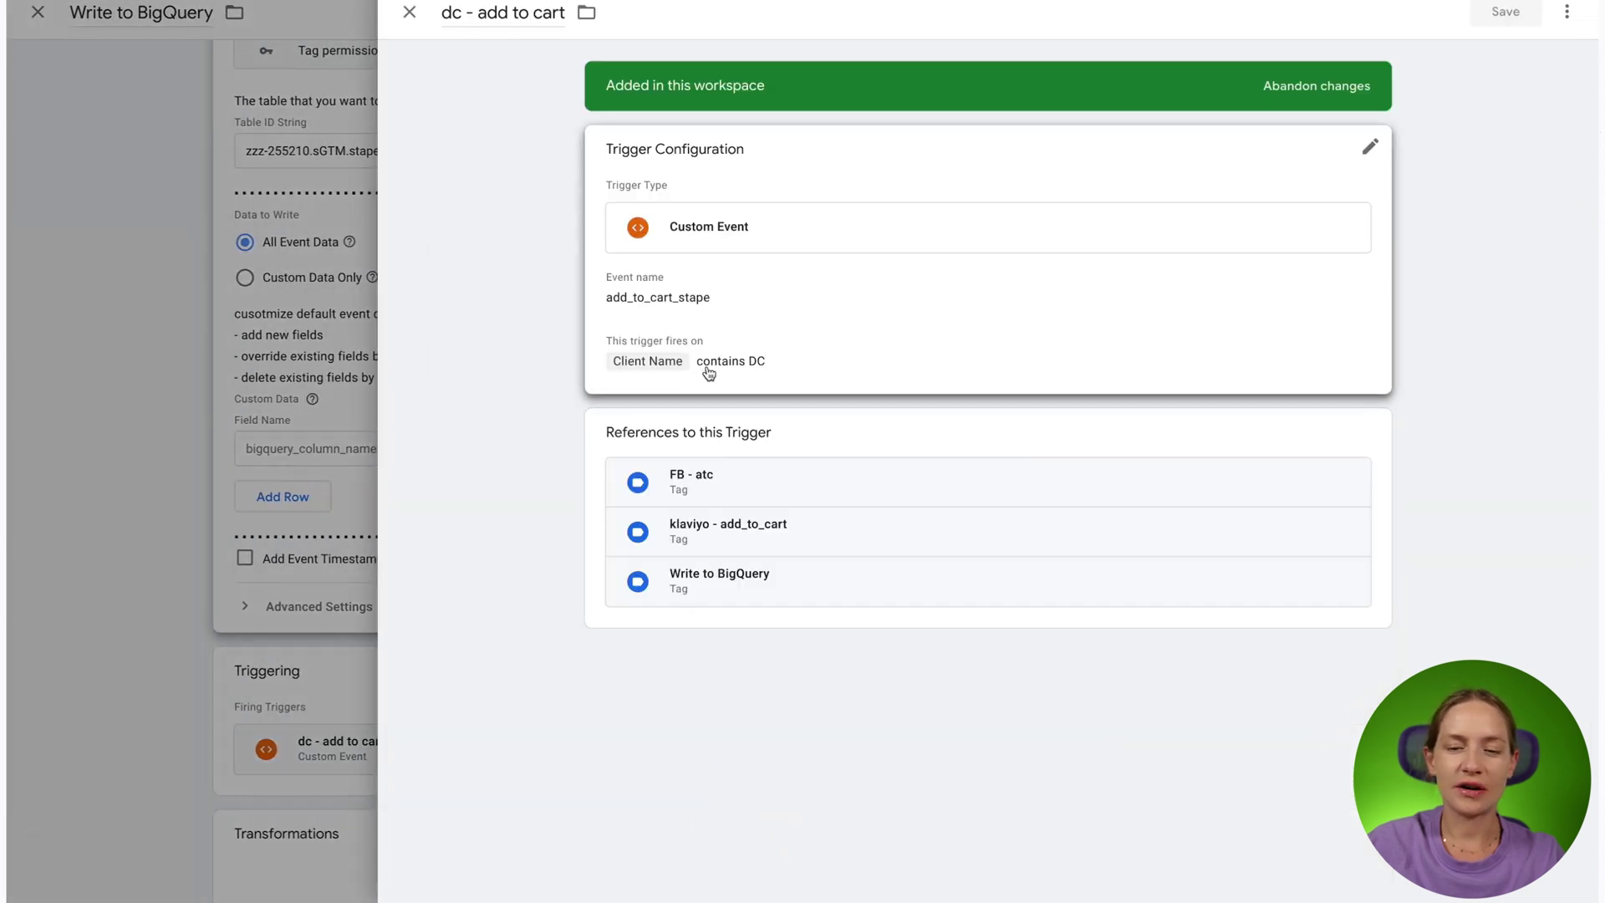
click(410, 12)
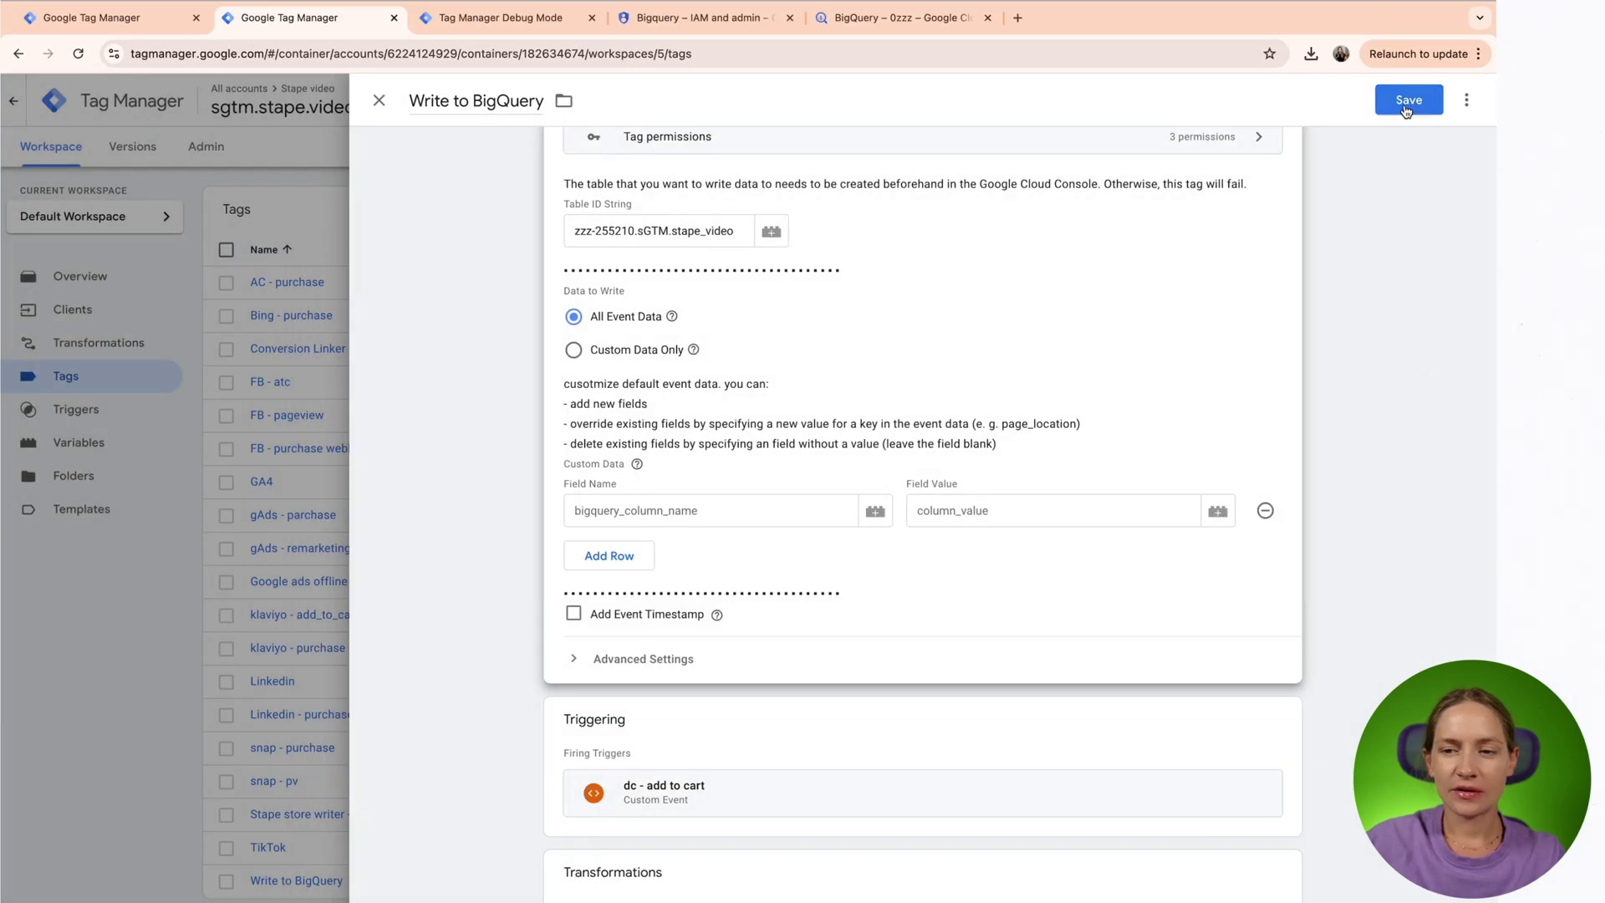
- Remove the empty Custom Data row and save the Write to BigQuery tag
click(1407, 99)
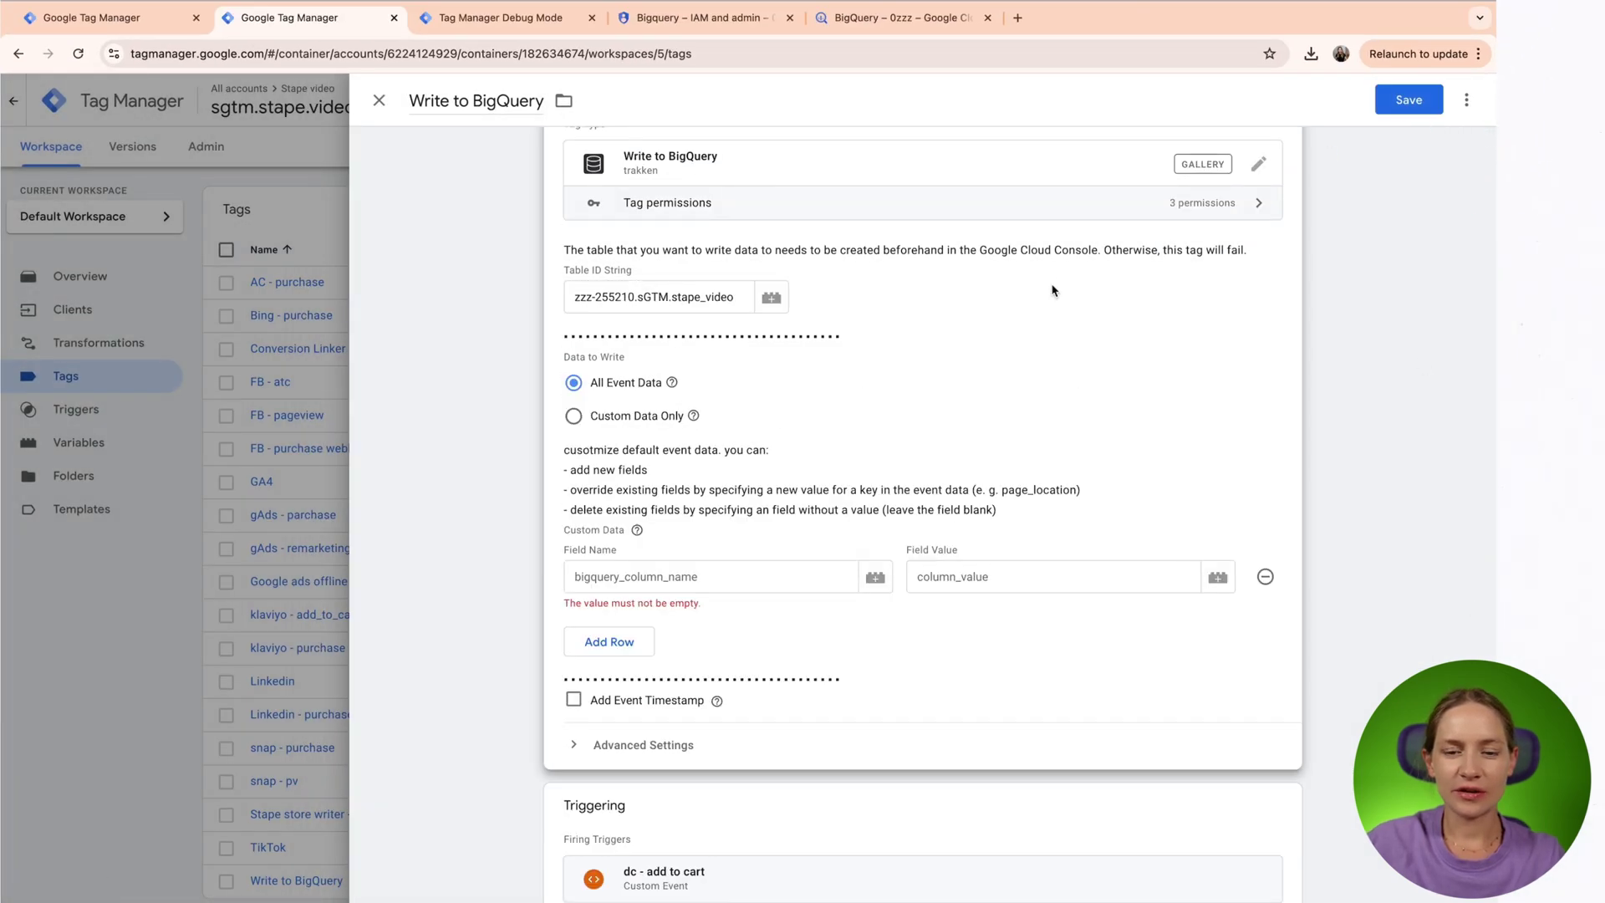
click(1265, 575)
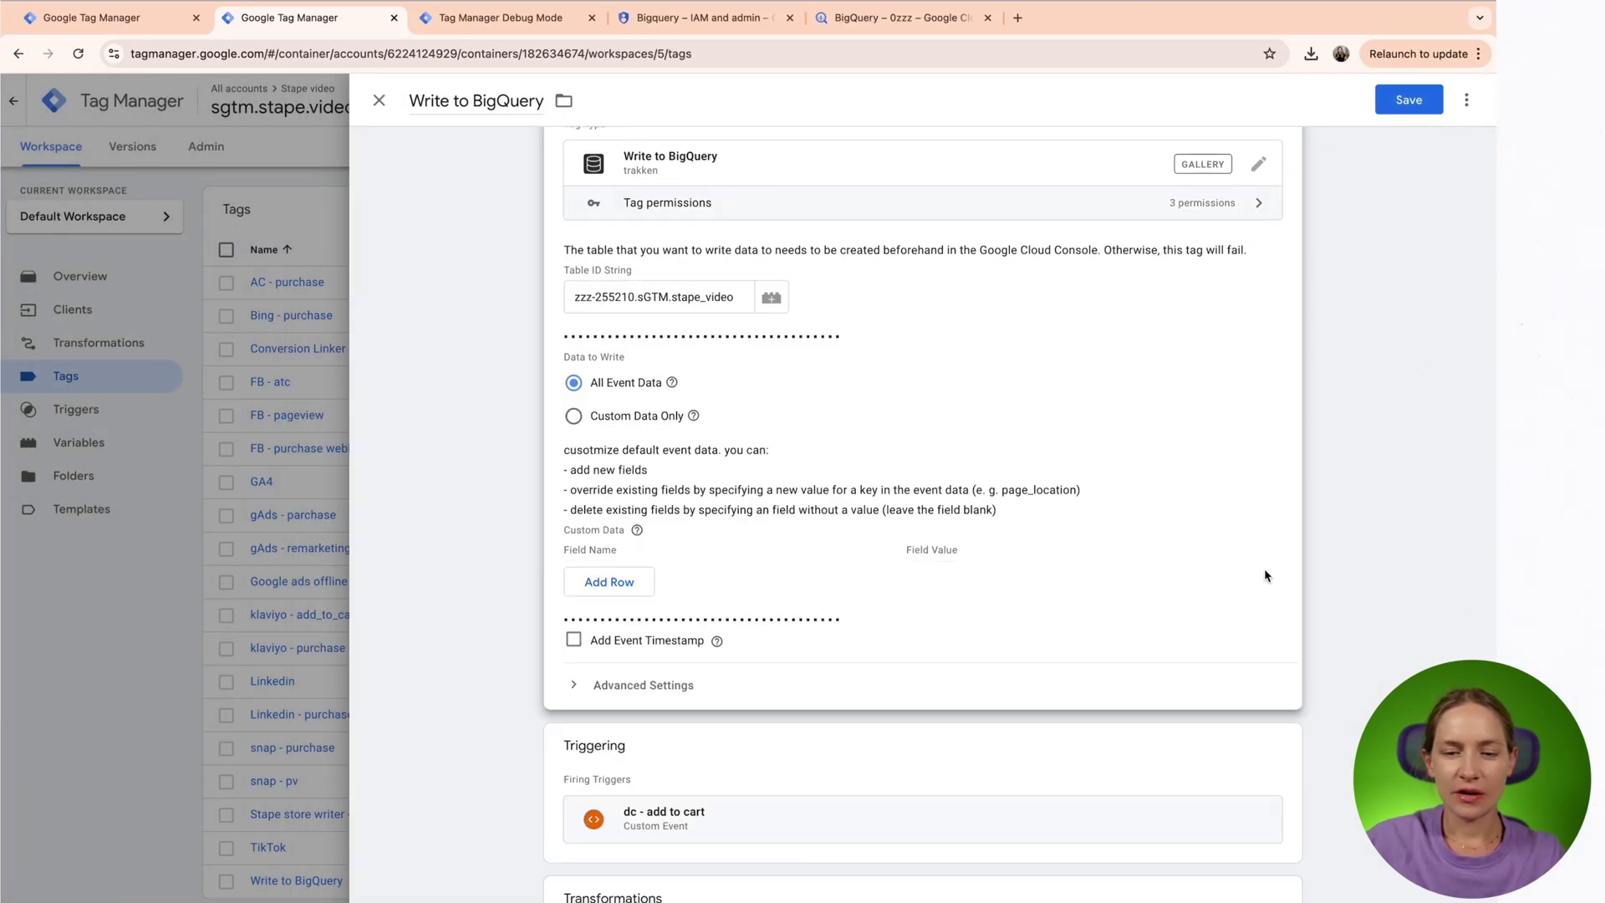
click(1408, 104)
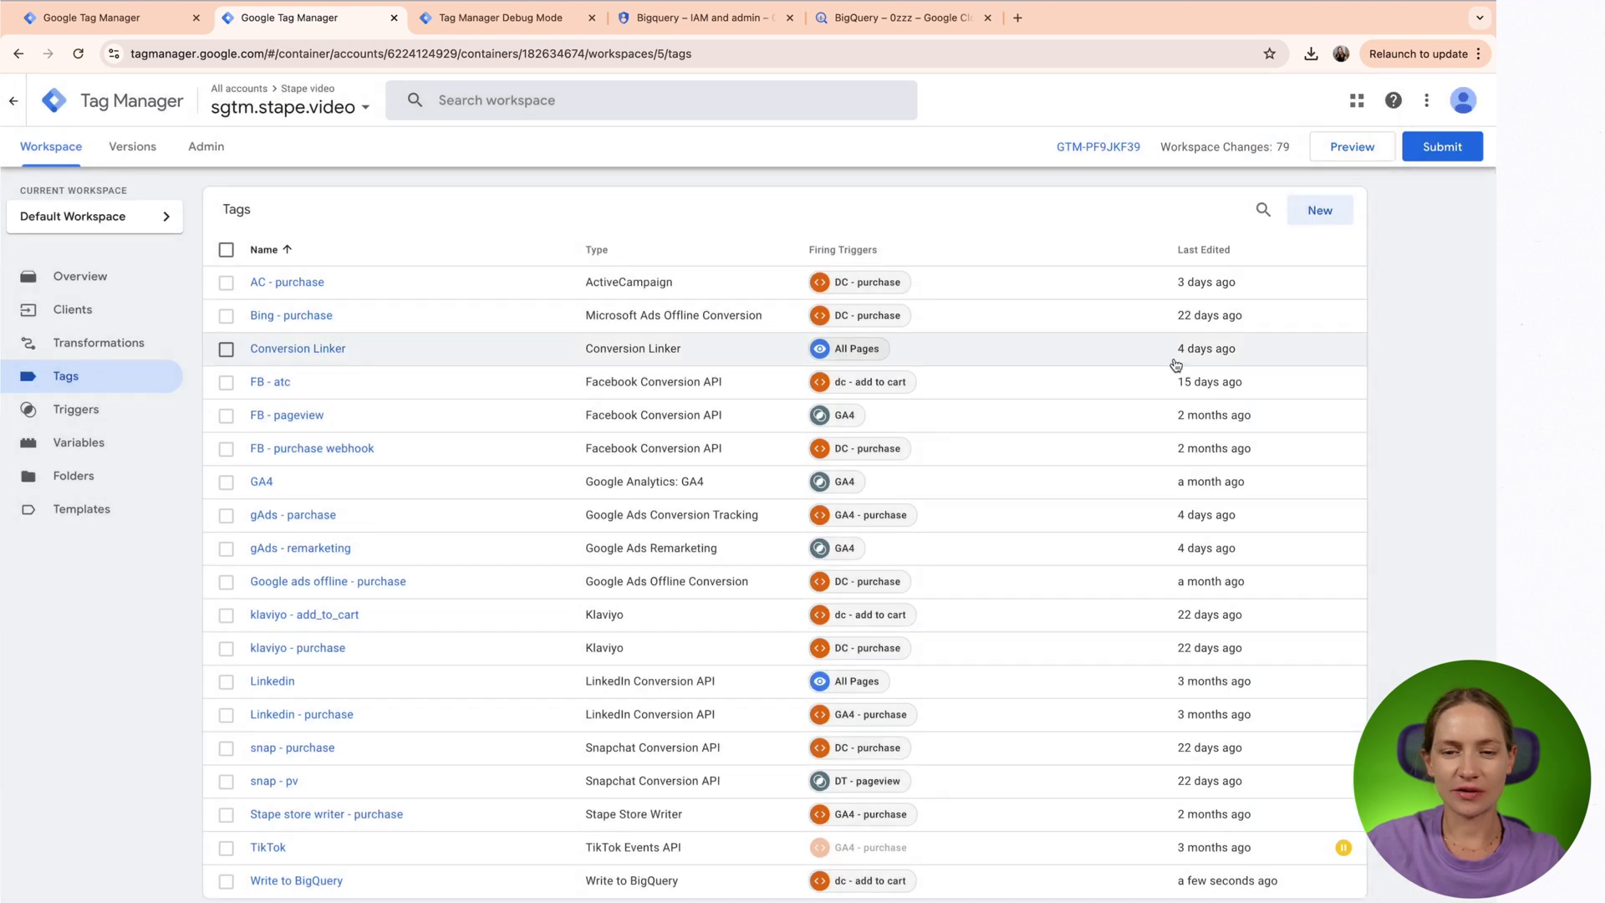
- Start preview for the server and web containers, connect to the demo shop, and add the Pro product to cart
click(1371, 149)
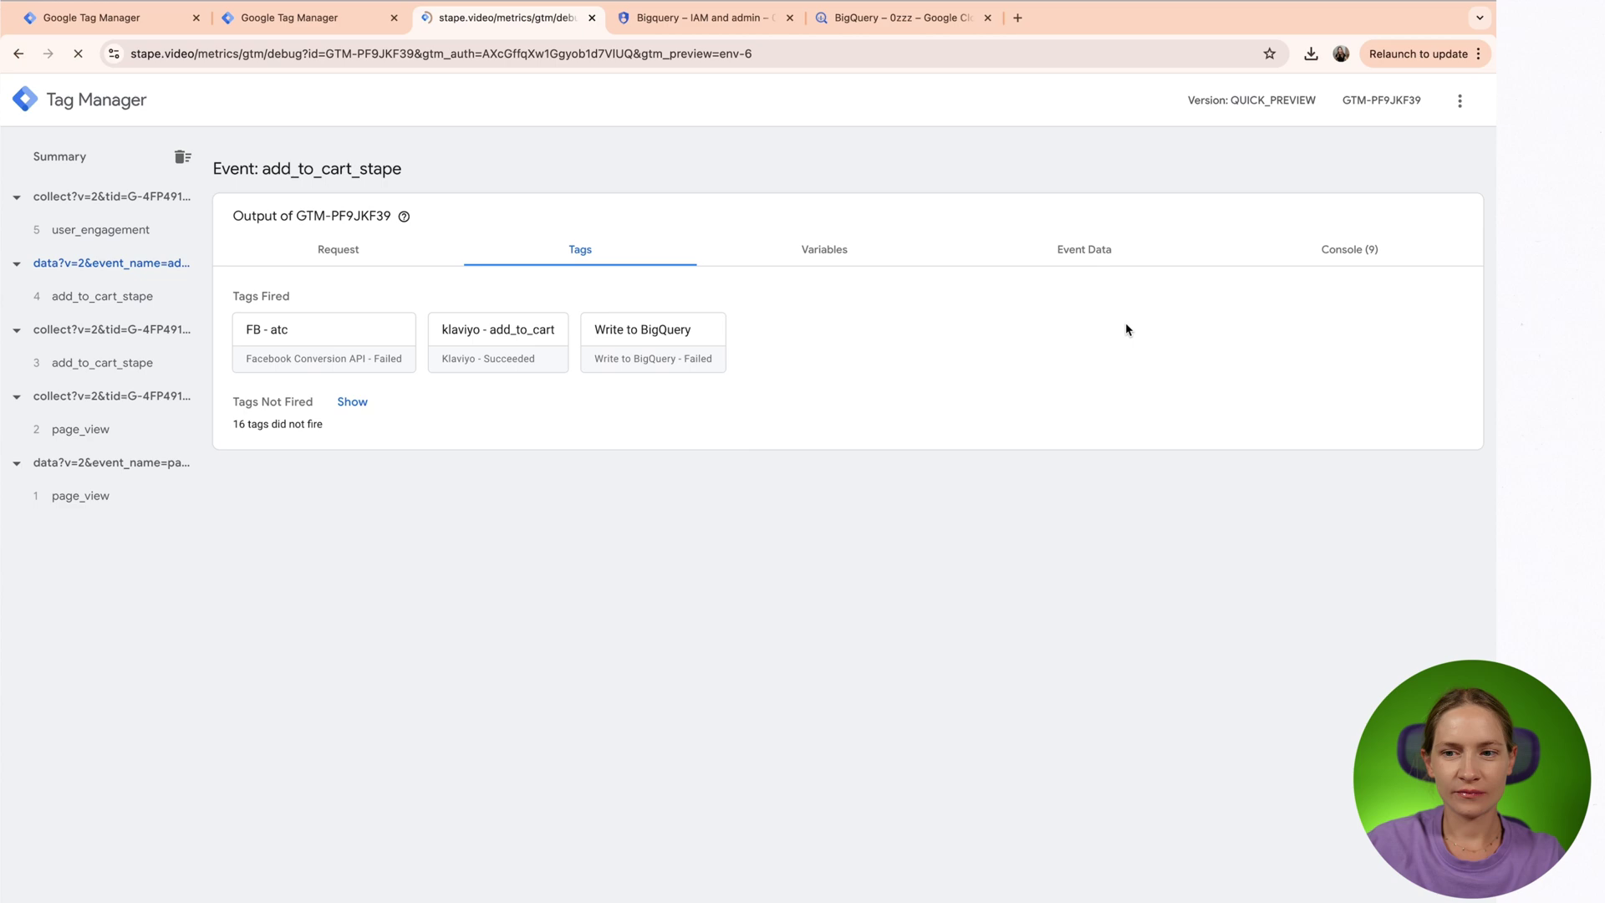
click(290, 17)
click(123, 23)
click(1358, 149)
click(727, 480)
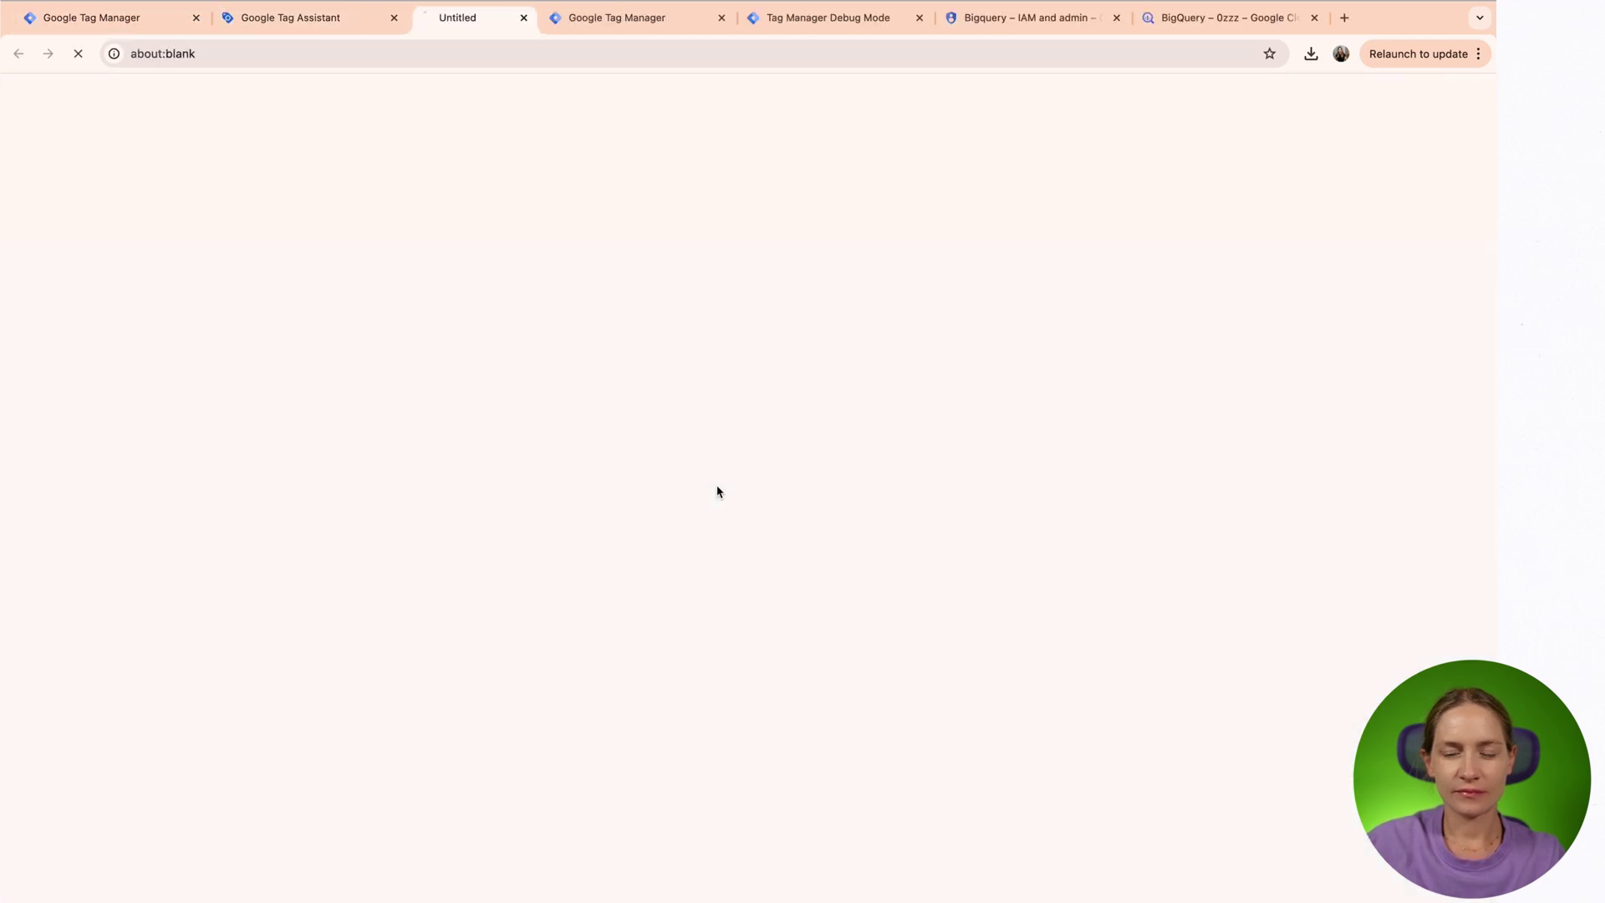
click(678, 28)
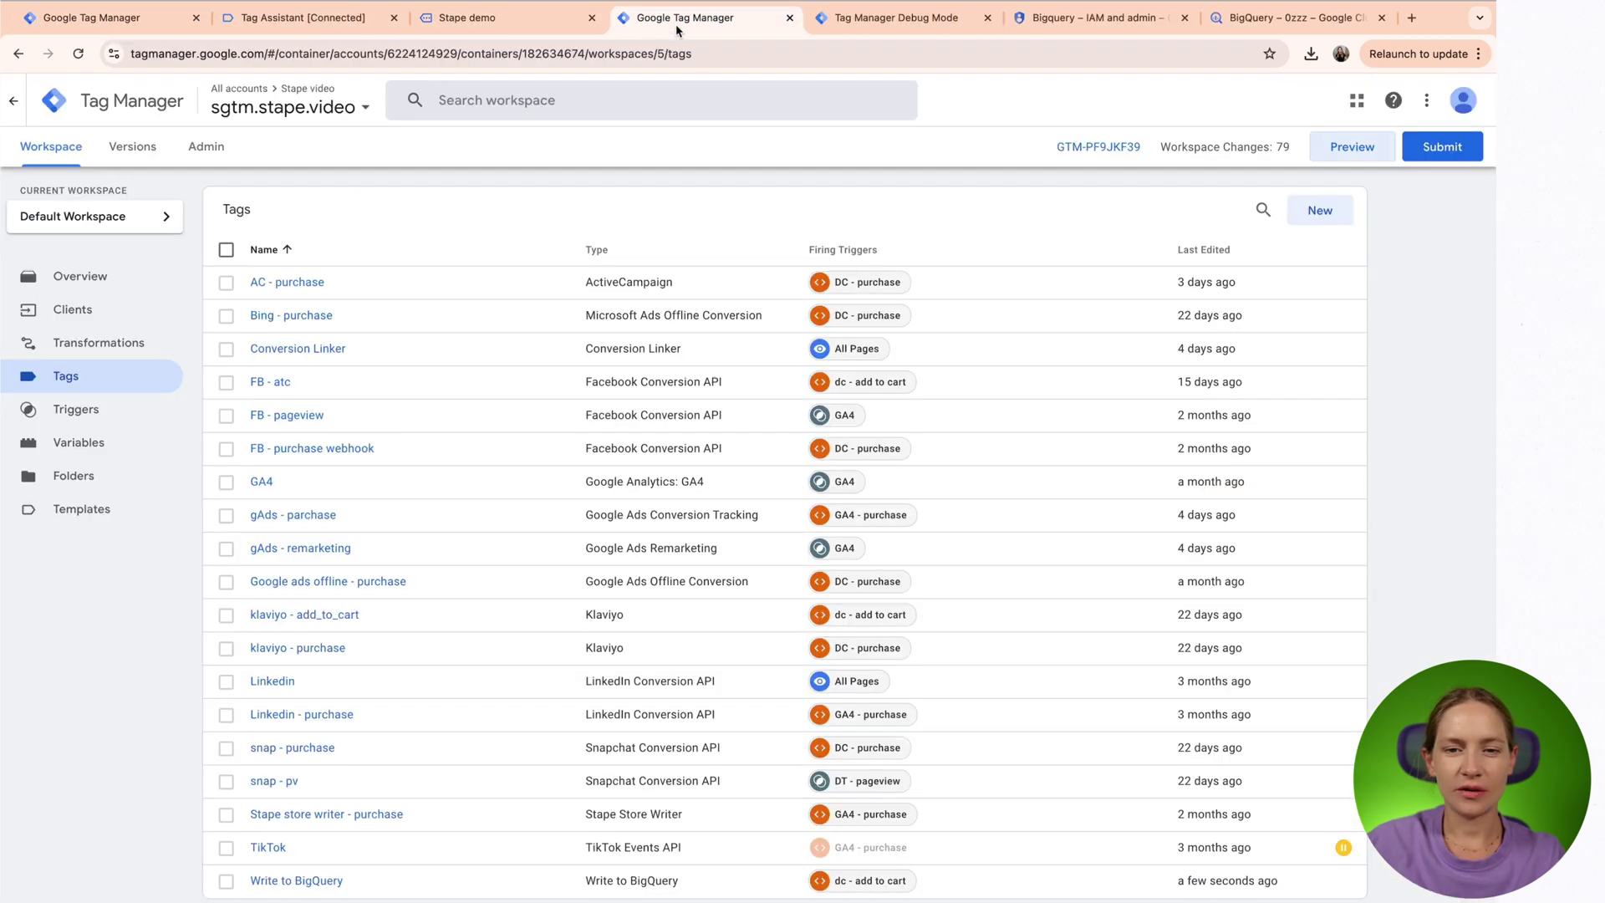
- Confirm in the server debug view that Write to BigQuery fired on add_to_cart_stape with POST 200
click(881, 25)
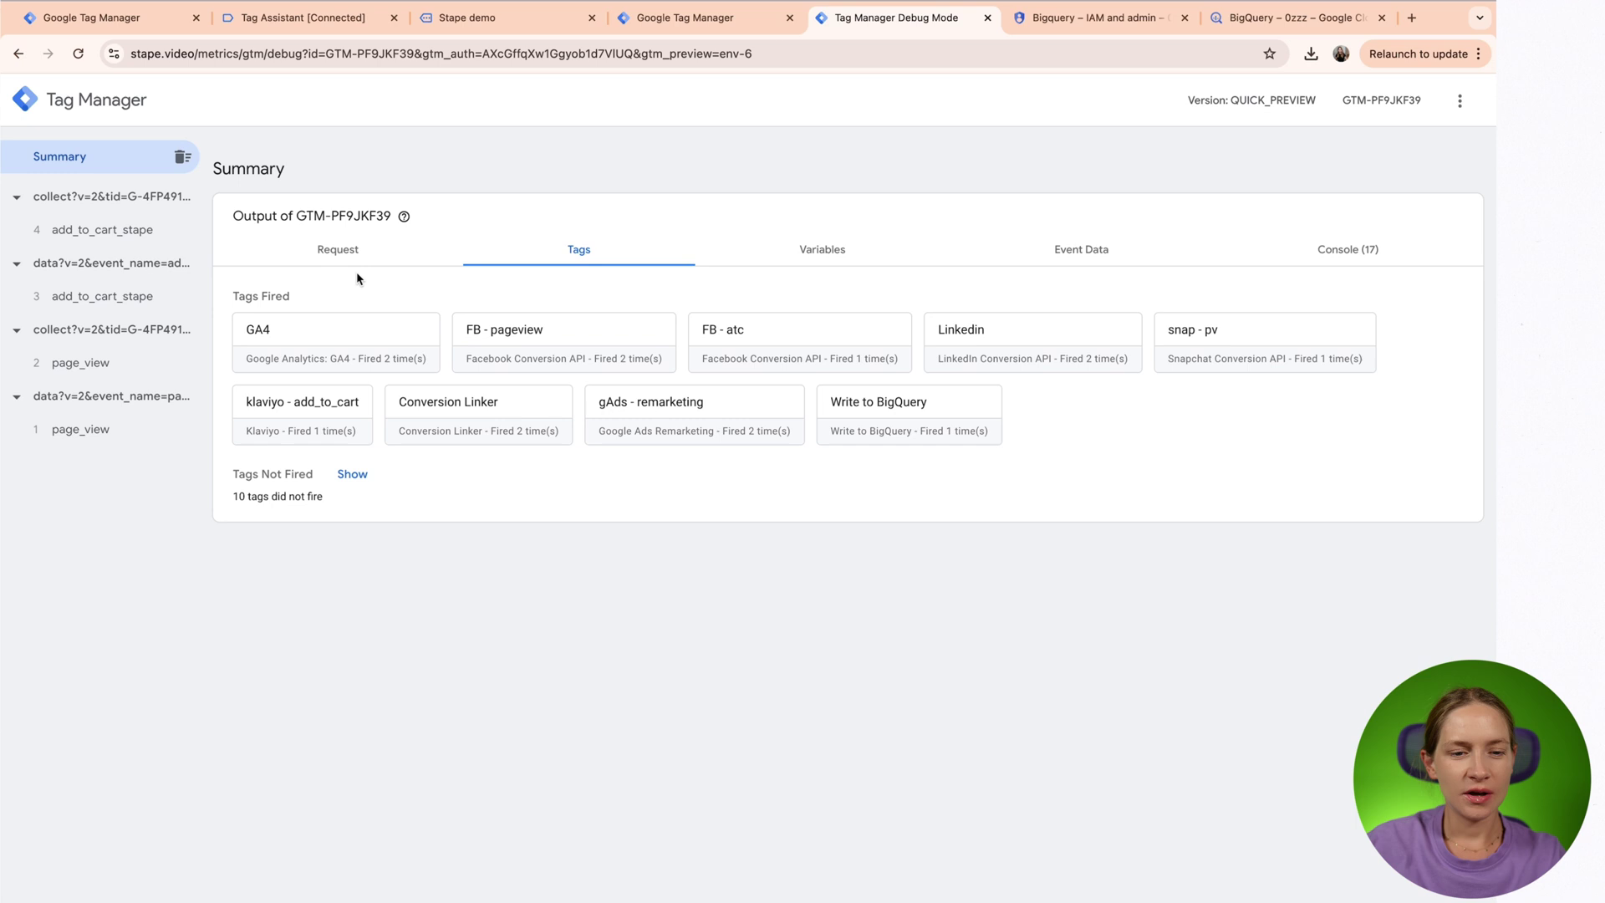
click(155, 292)
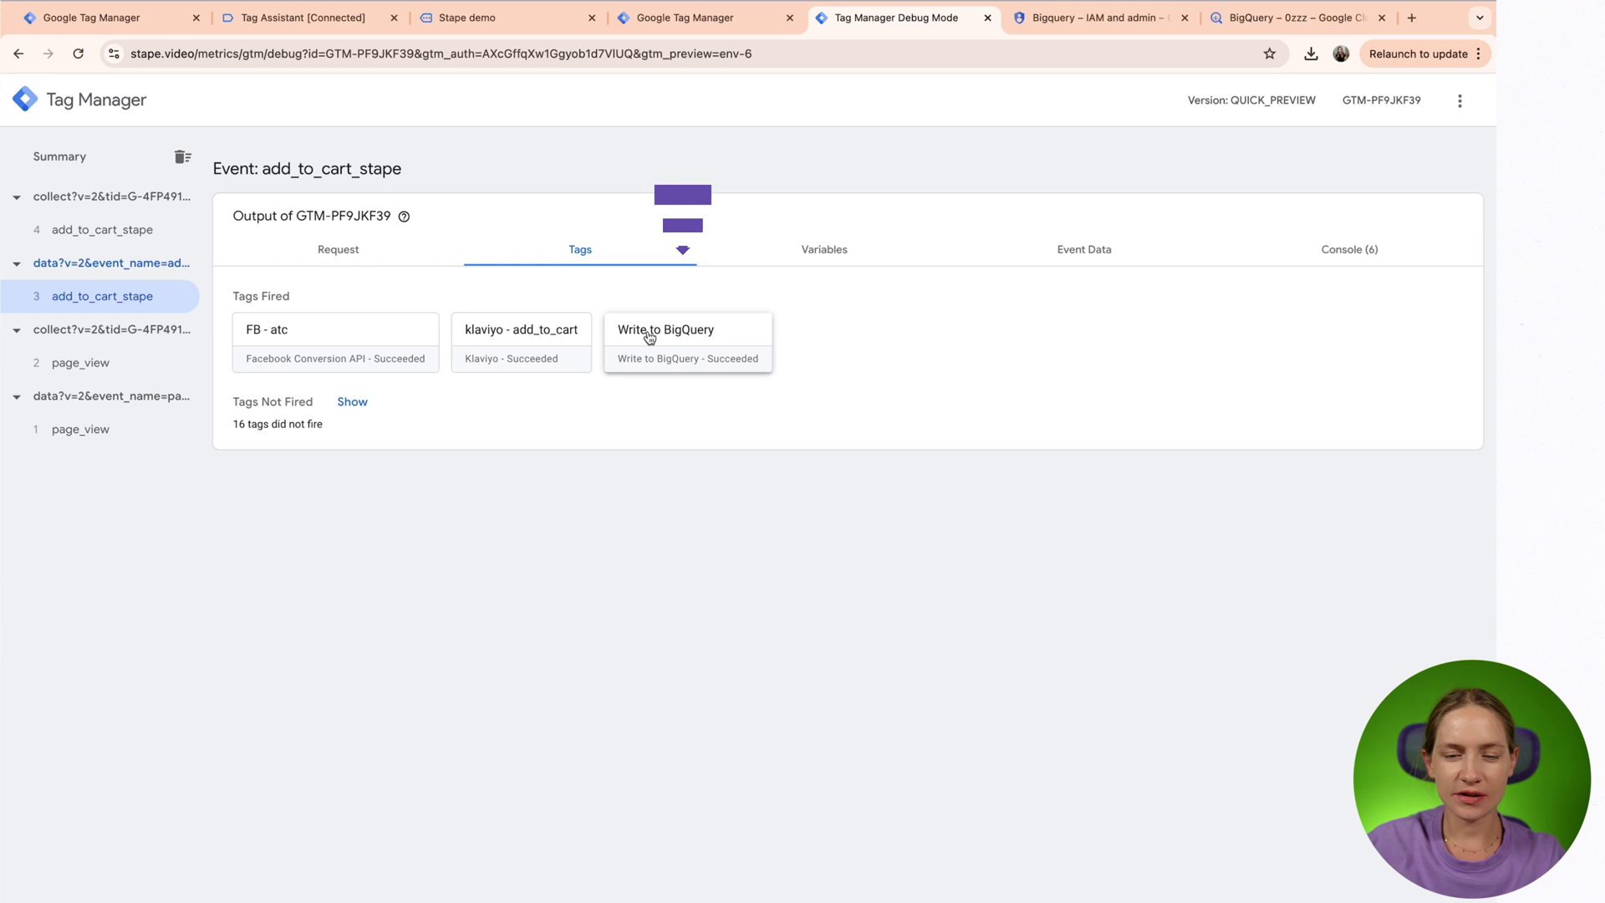
click(684, 359)
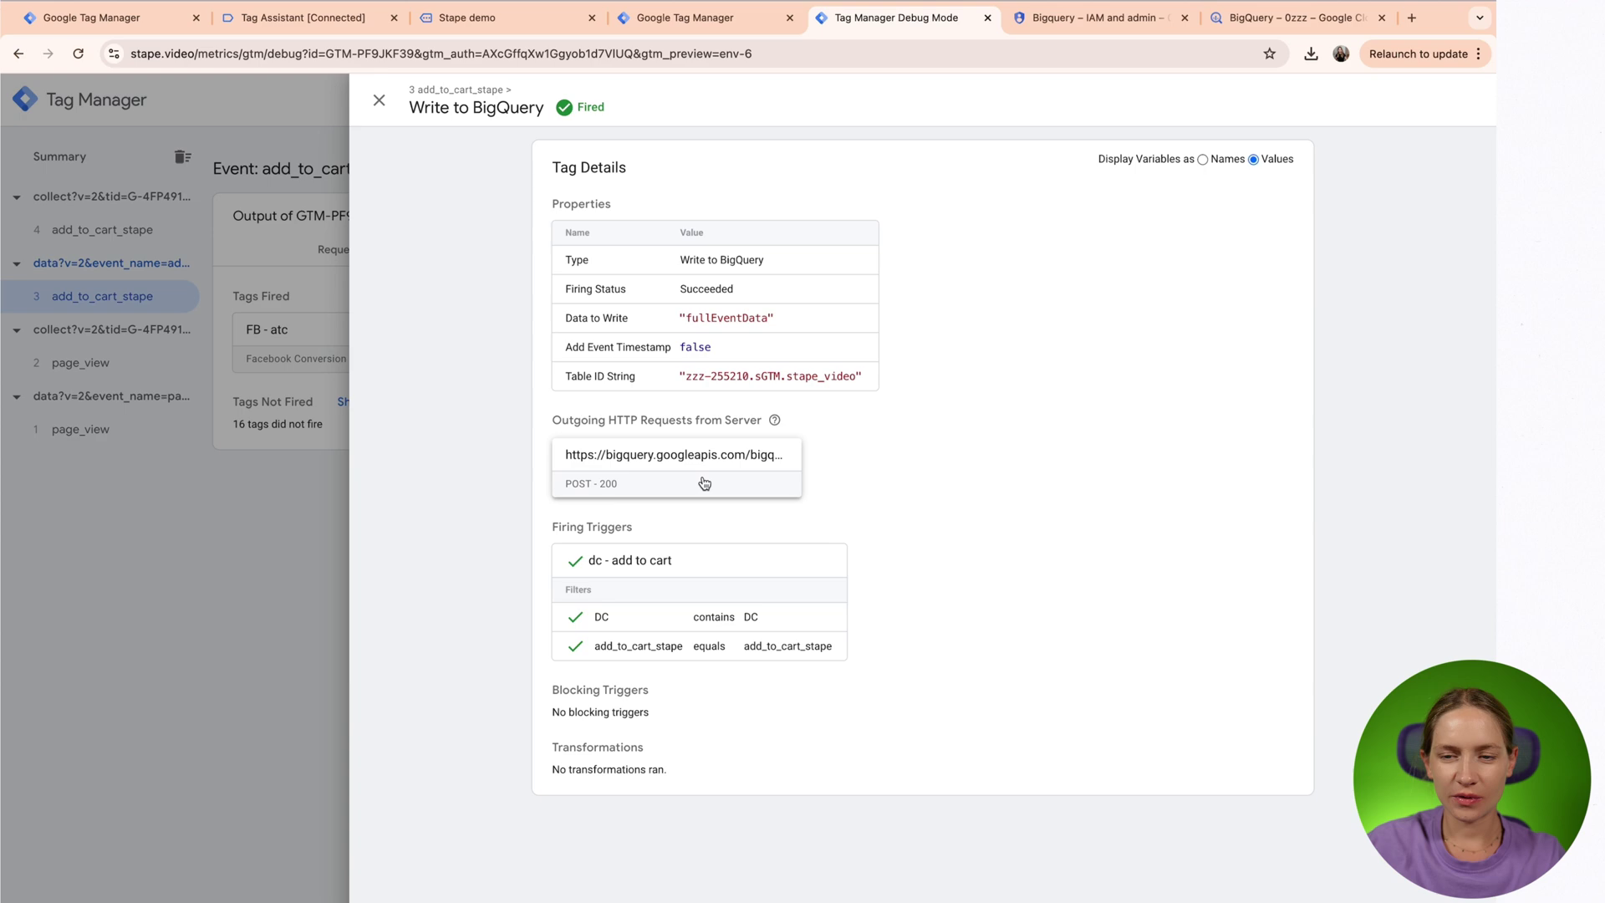
click(1287, 18)
click(423, 208)
- Reload BigQuery to show the stape_video table rows beside the debug event's data fields
key(super+r)
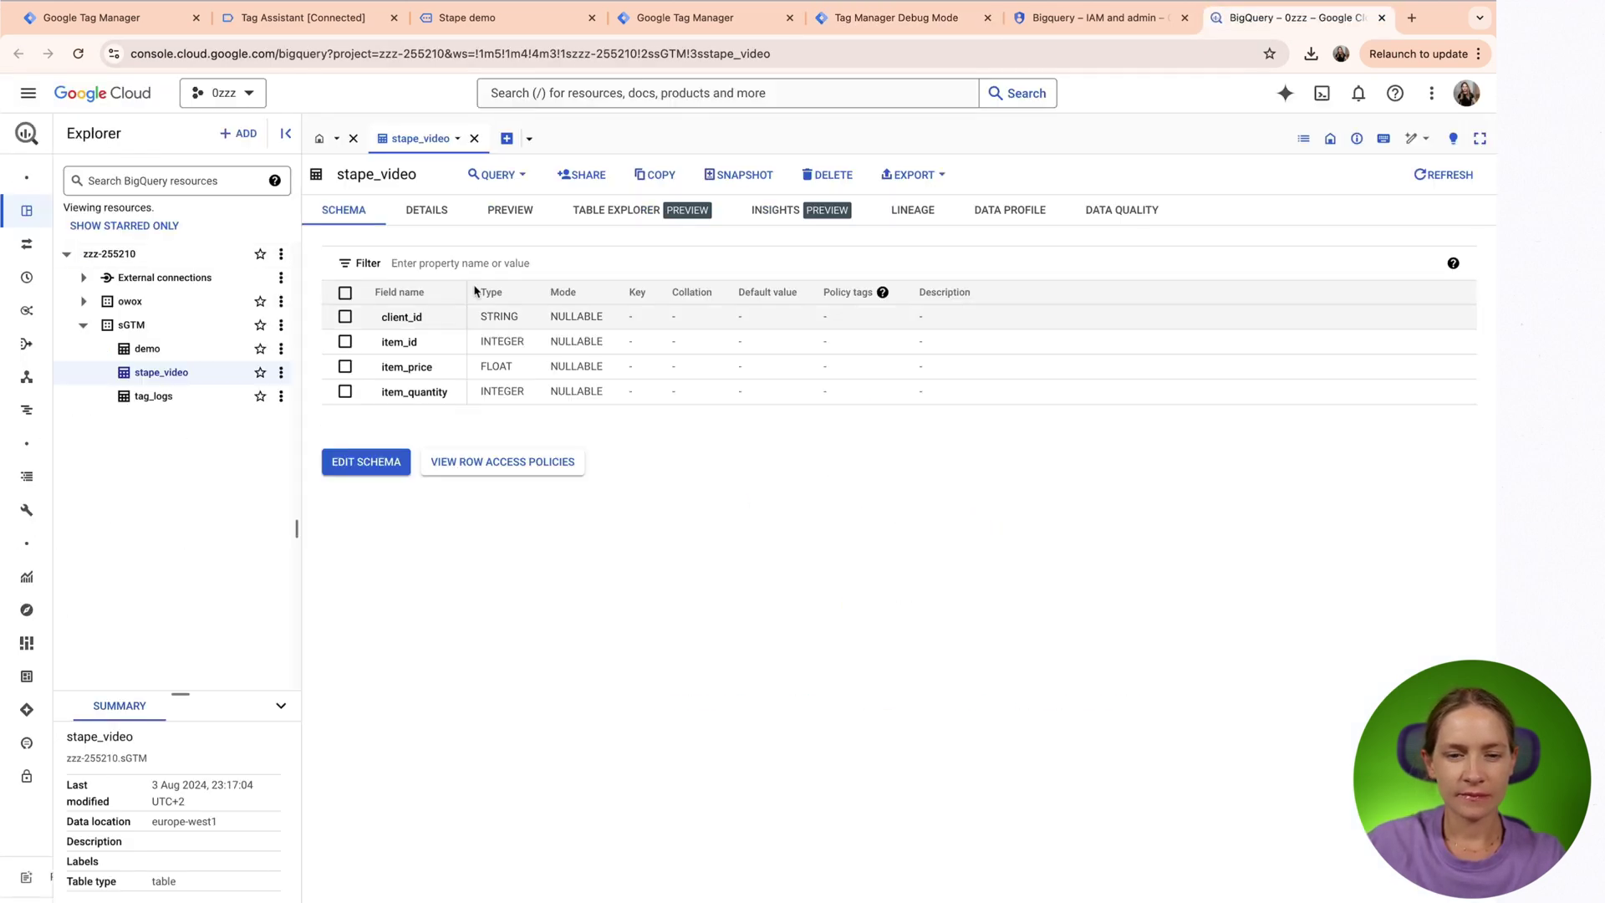
click(509, 209)
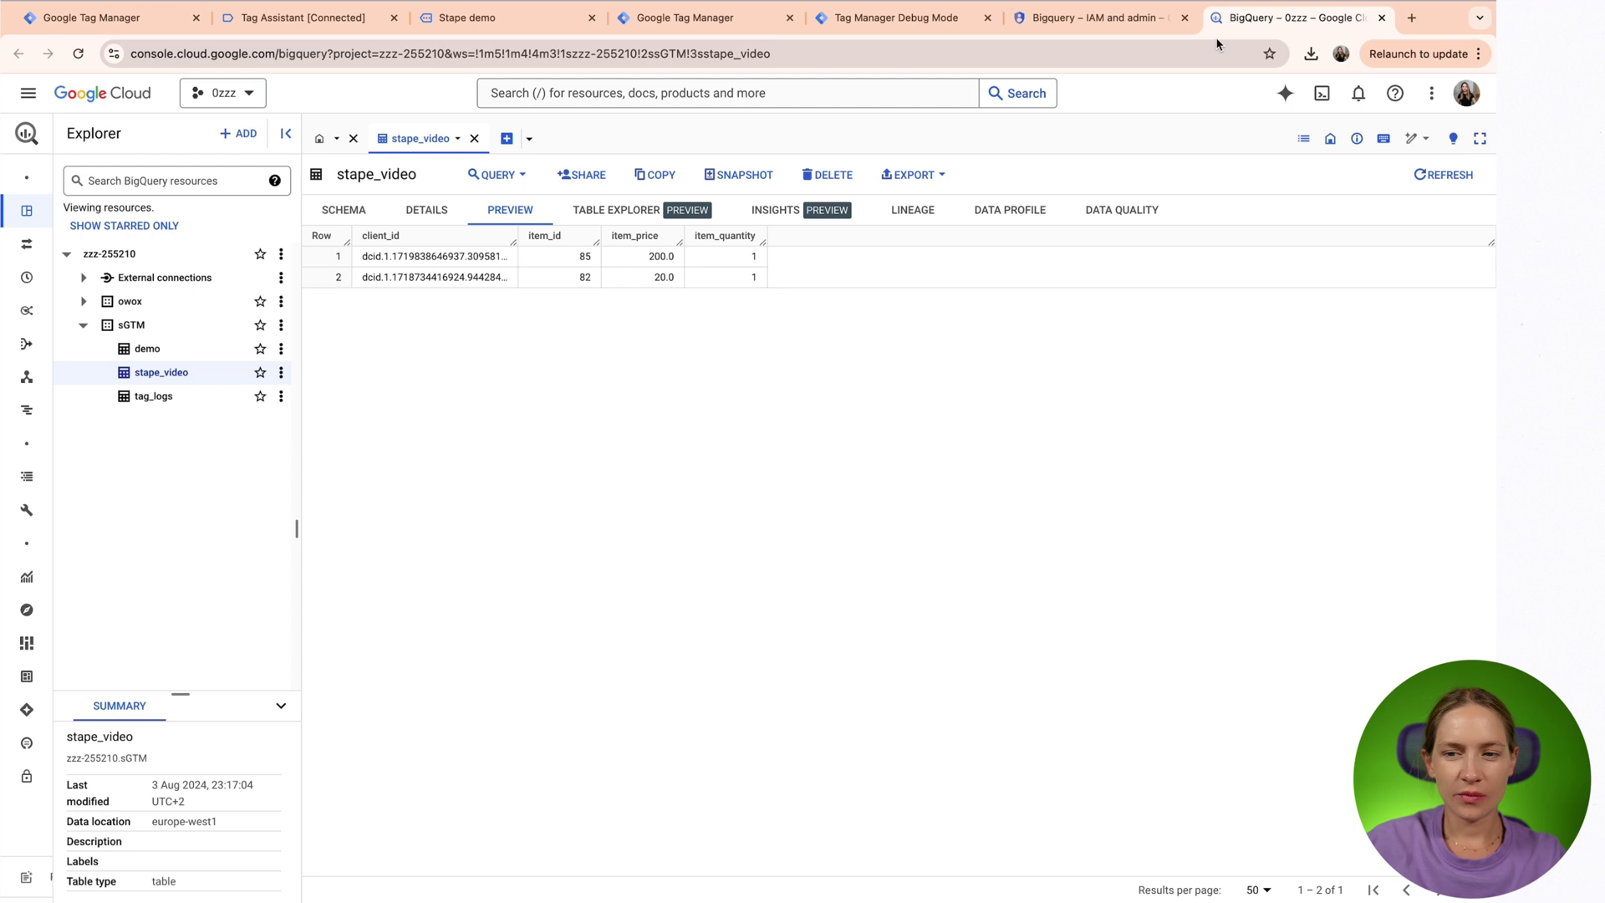
drag(1292, 23, 890, 25)
click(695, 23)
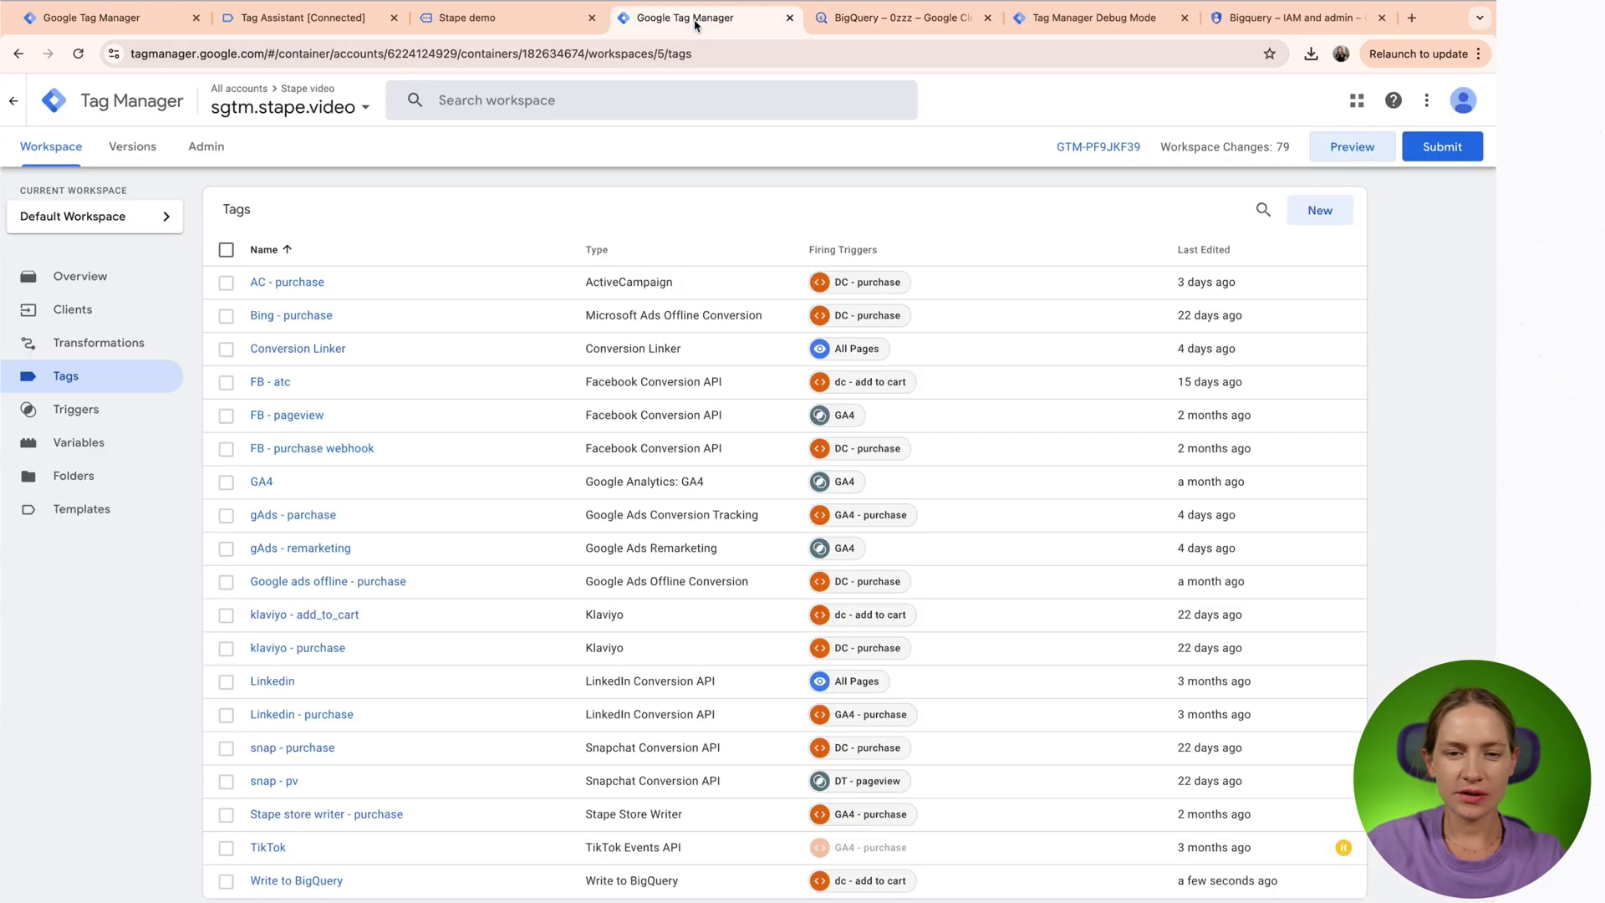
key(ctrl+Tab)
key(ctrl+Tab)
click(381, 98)
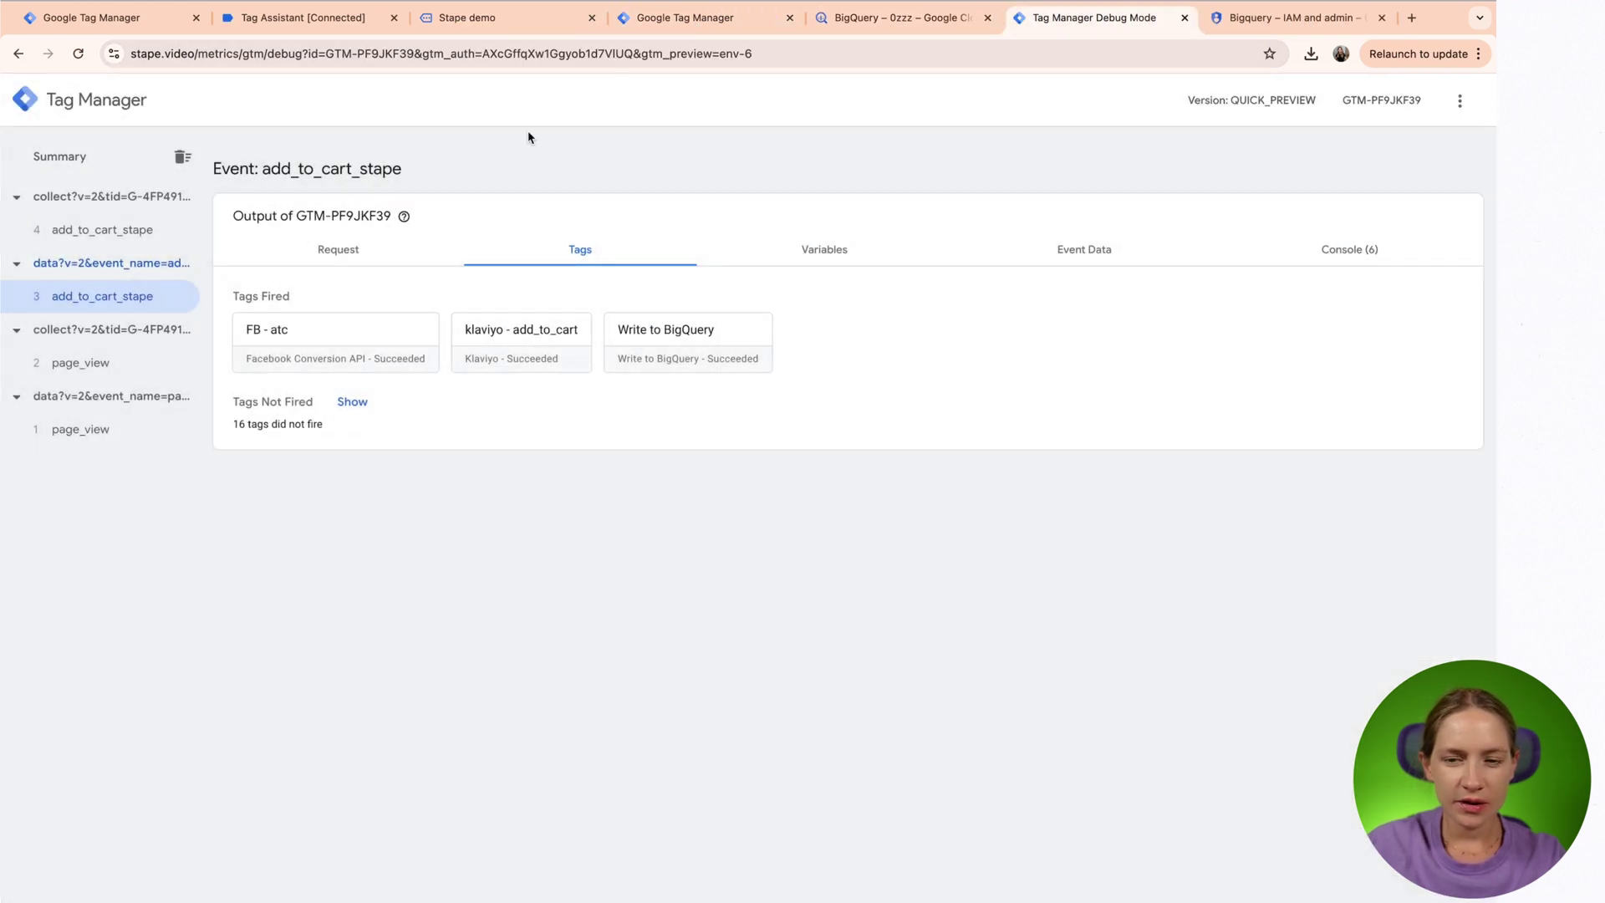
click(1088, 265)
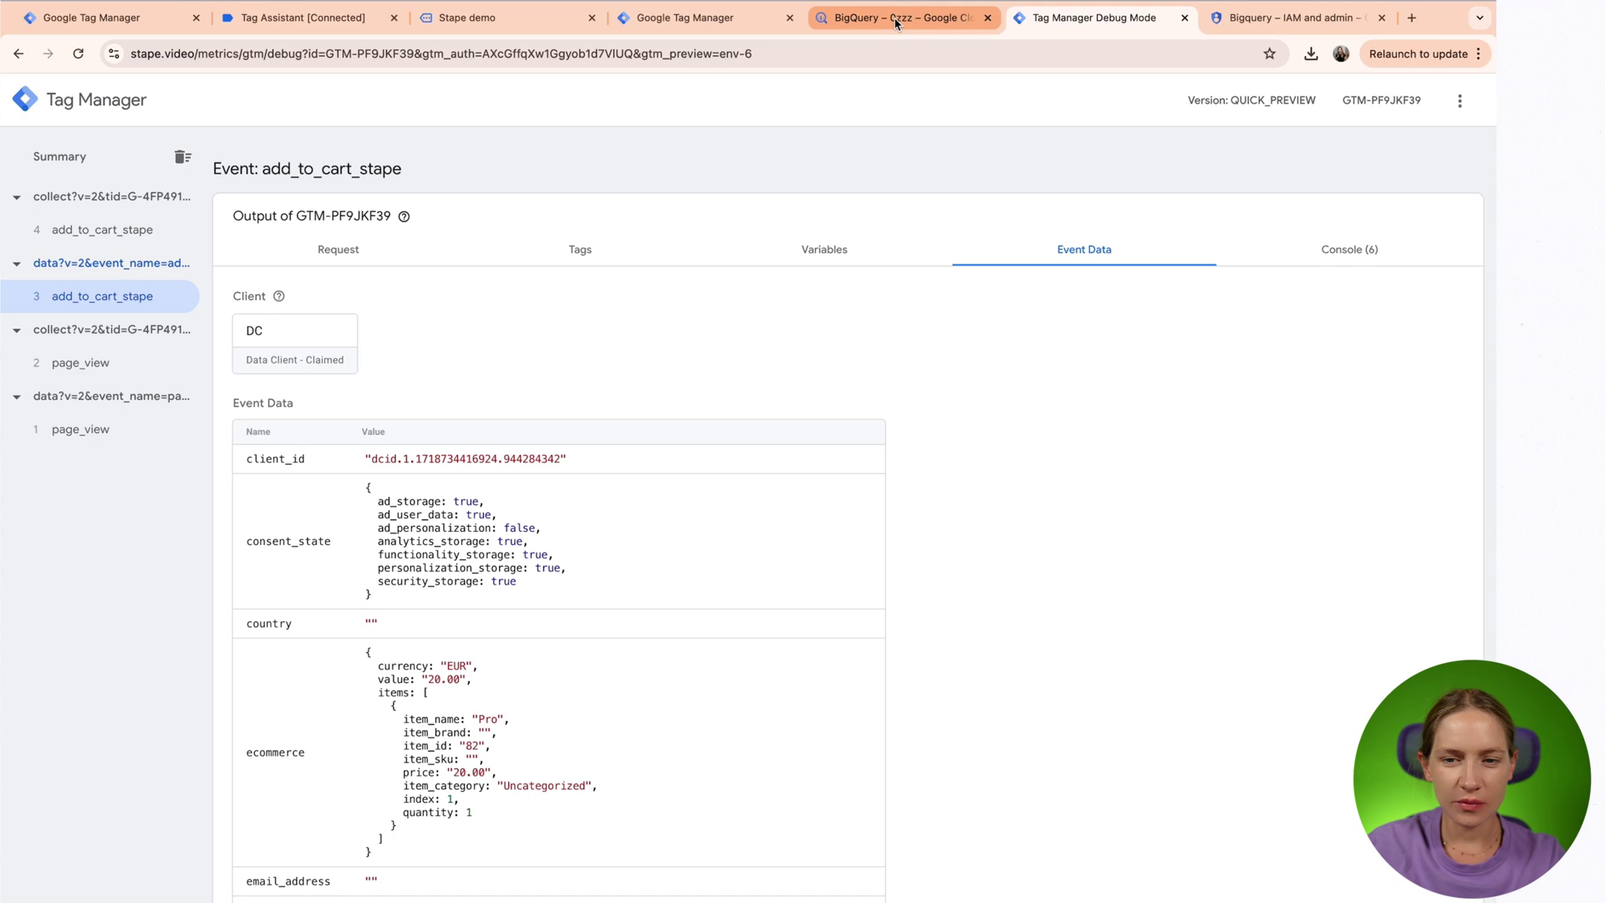
click(895, 23)
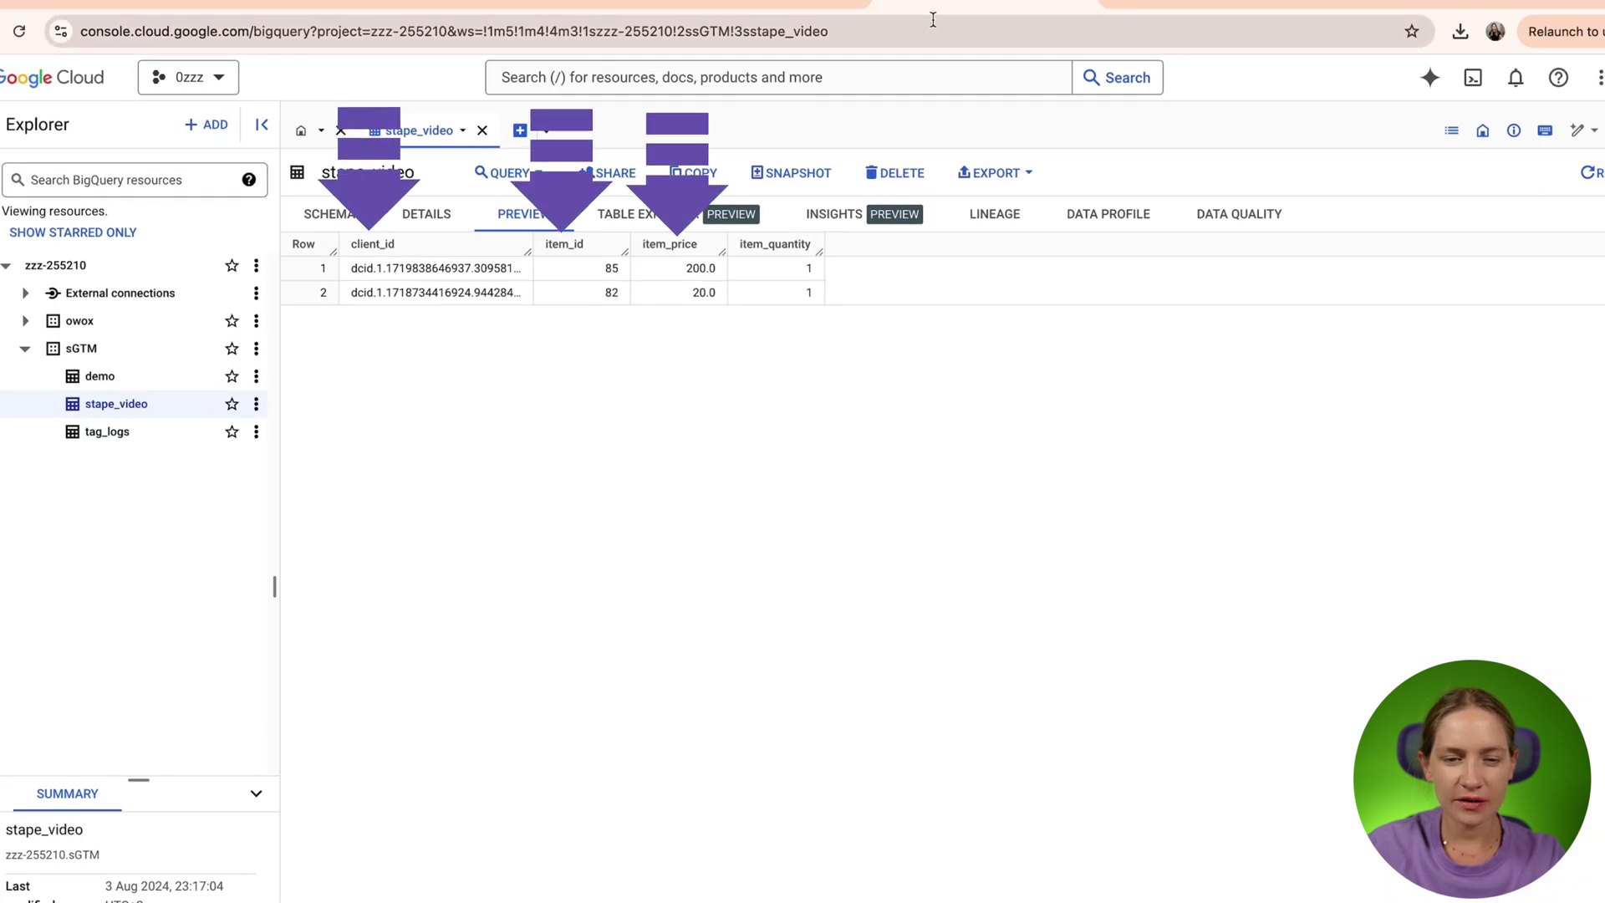
click(1185, 6)
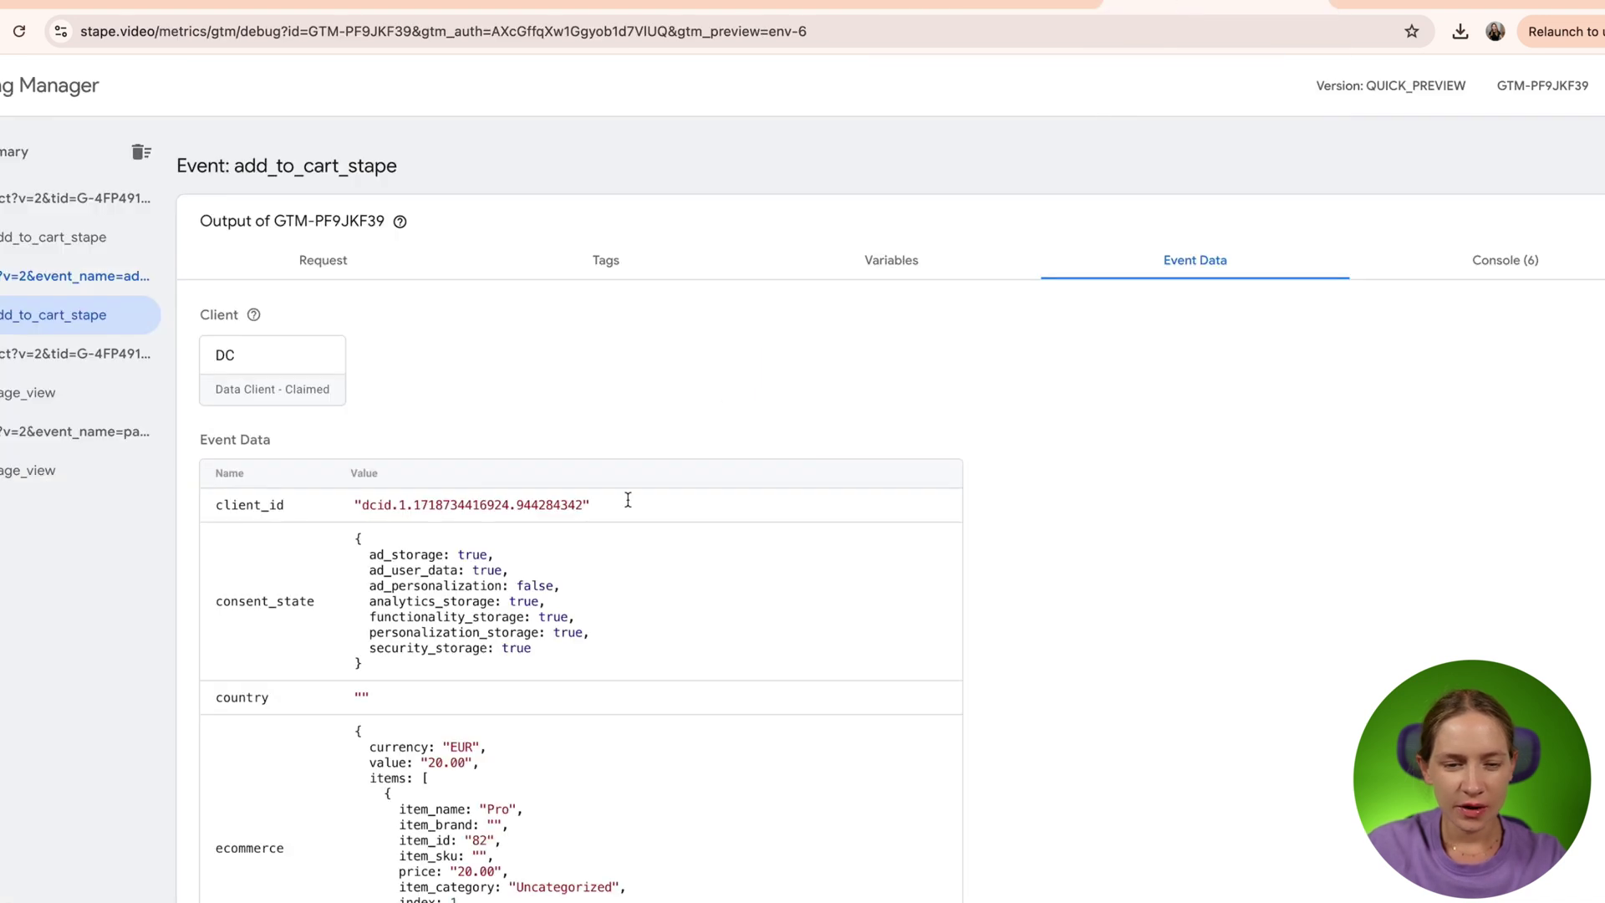
- Copy the event's client_id and search the stape_video preview for it
drag(360, 505, 575, 509)
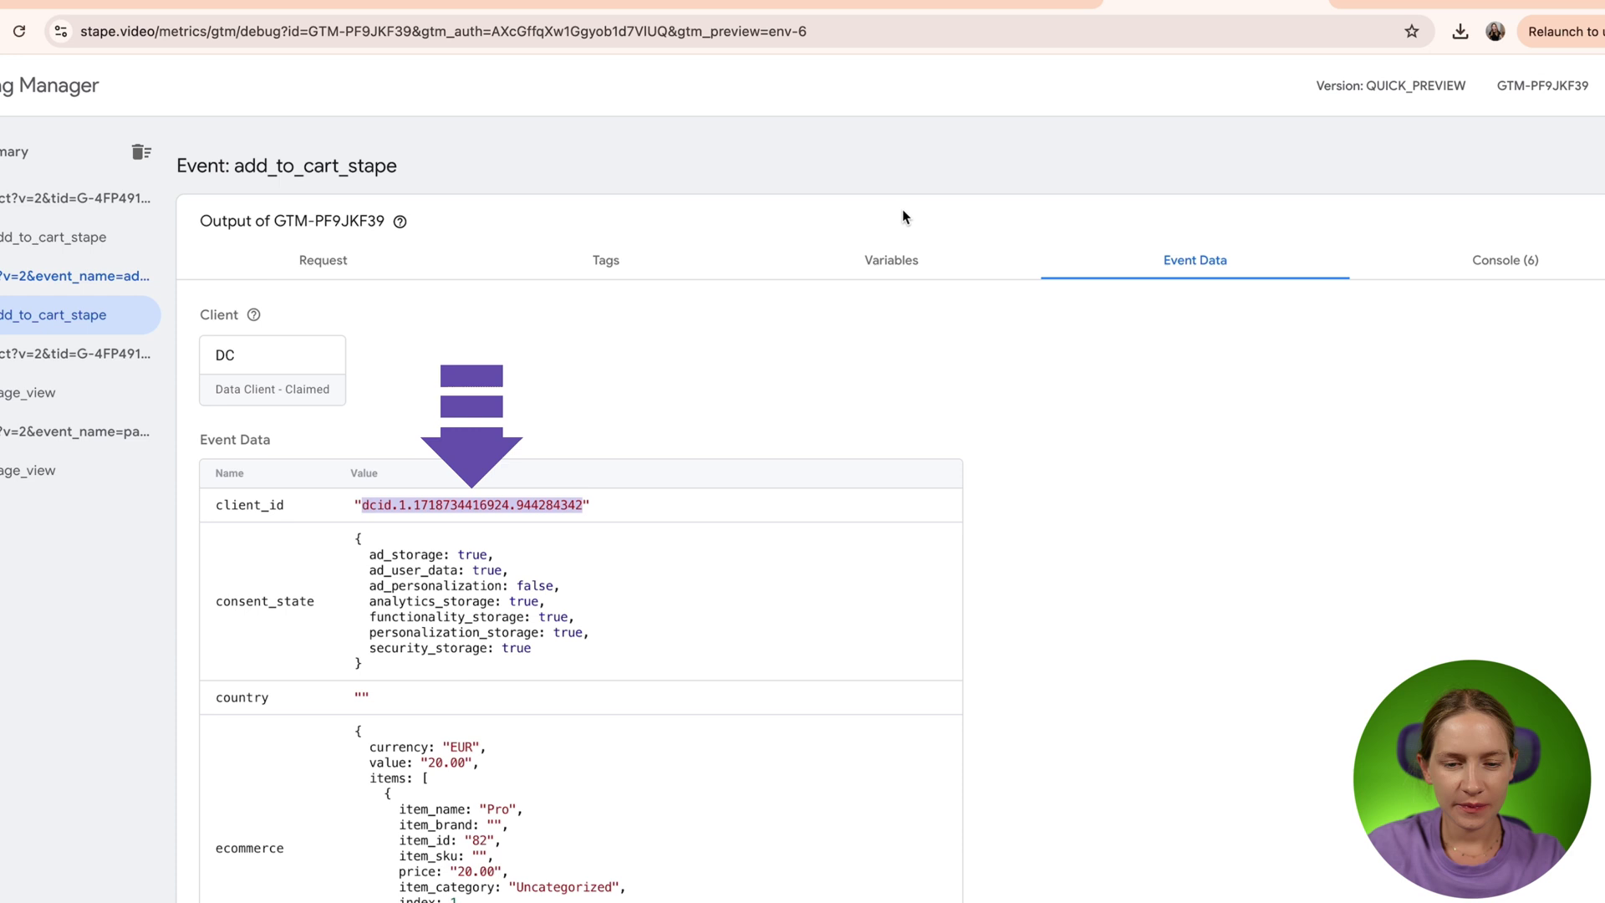
click(973, 4)
key(super+f)
text(dcid.1.1718734416924.944284342)
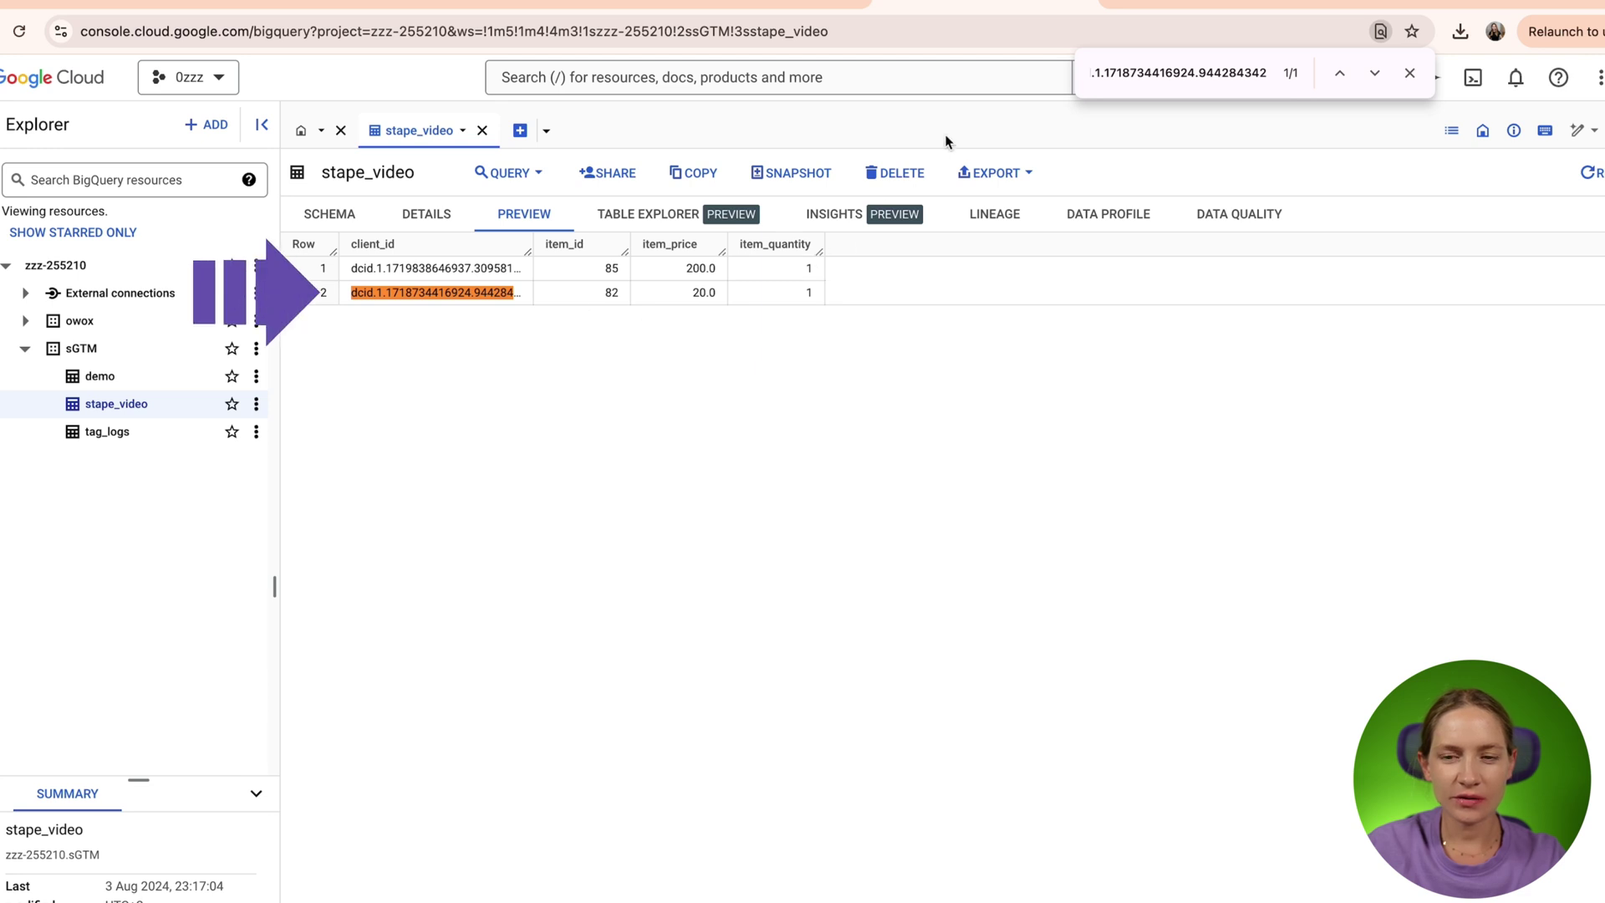
- Compare the event's item values with the BigQuery row: item_id 82, price 20, quantity 1
click(1195, 7)
scroll(625, 803, down, 4)
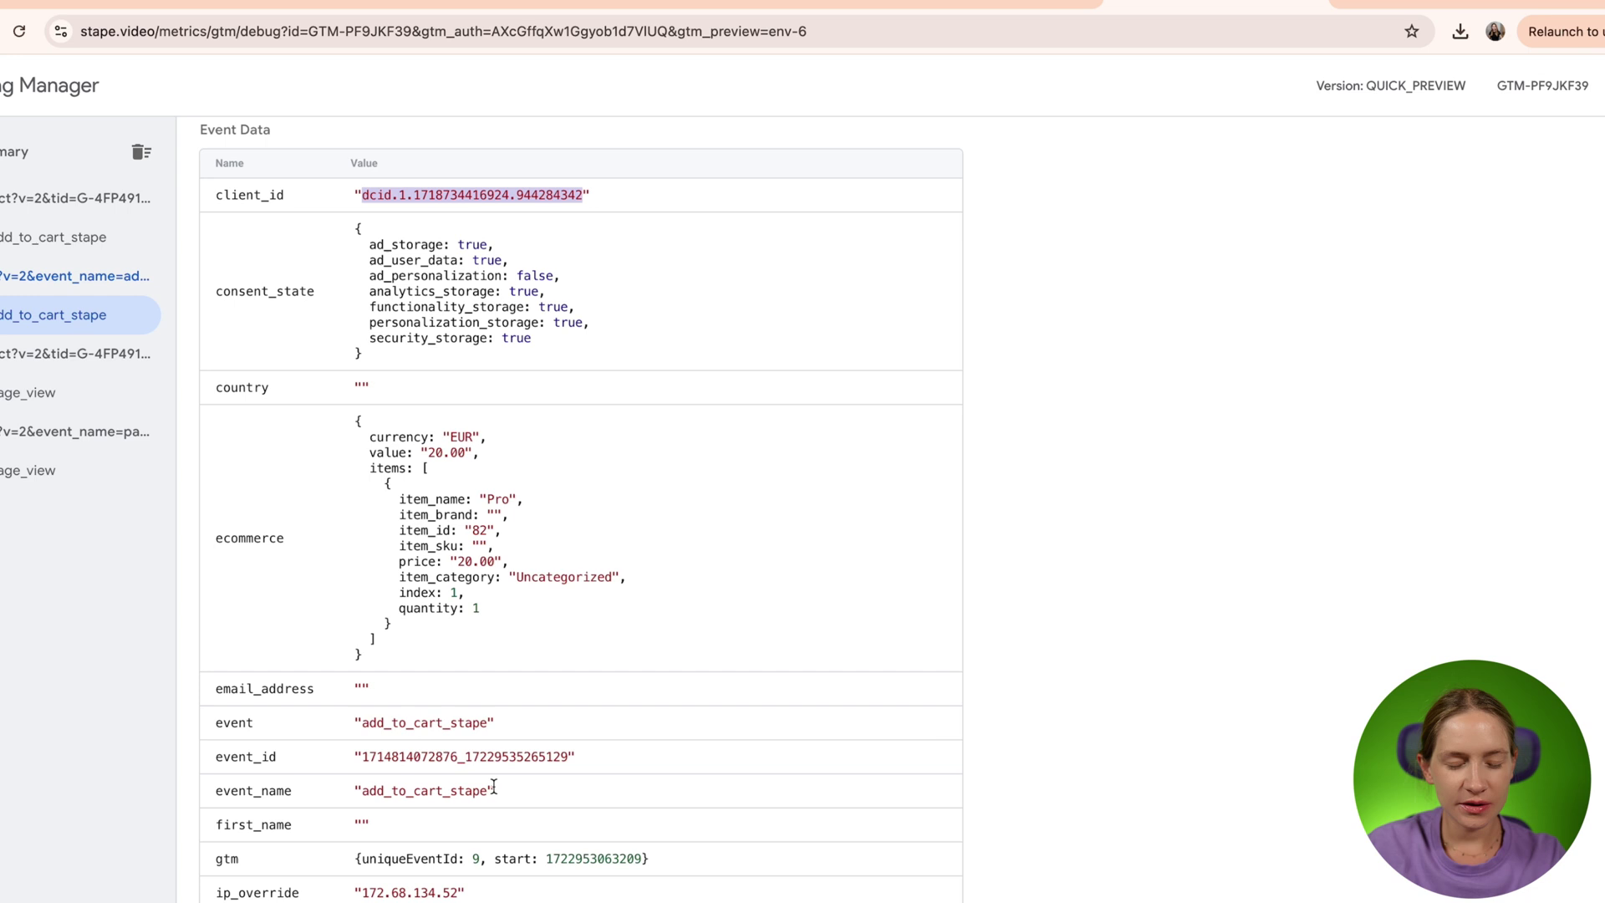
scroll(493, 786, down, 1)
scroll(494, 785, down, 2)
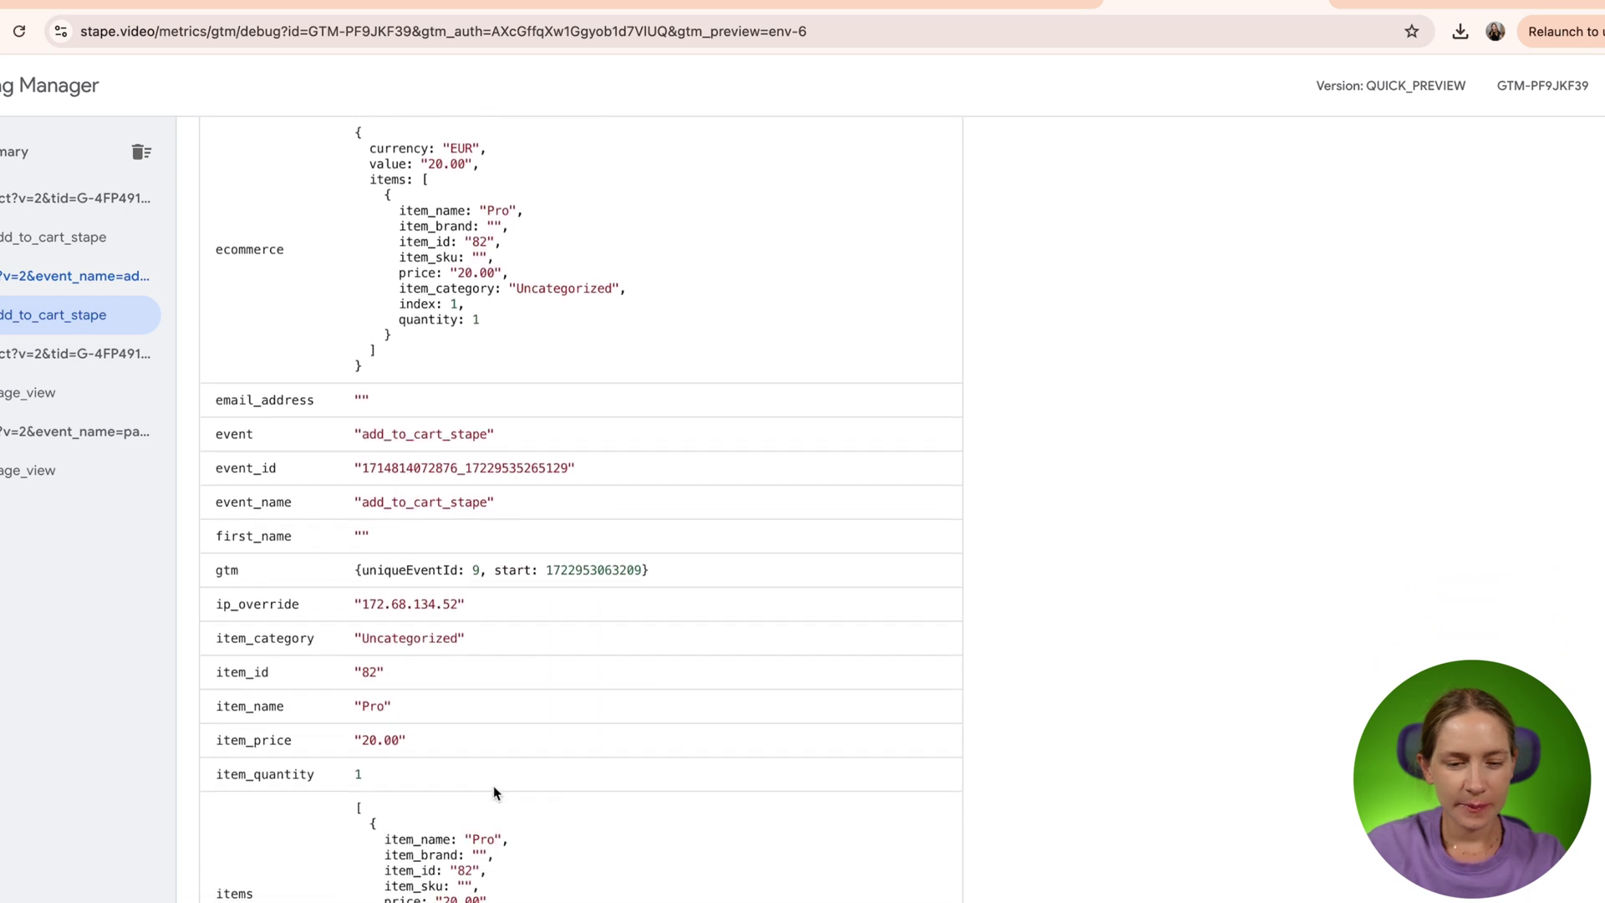
click(888, 12)
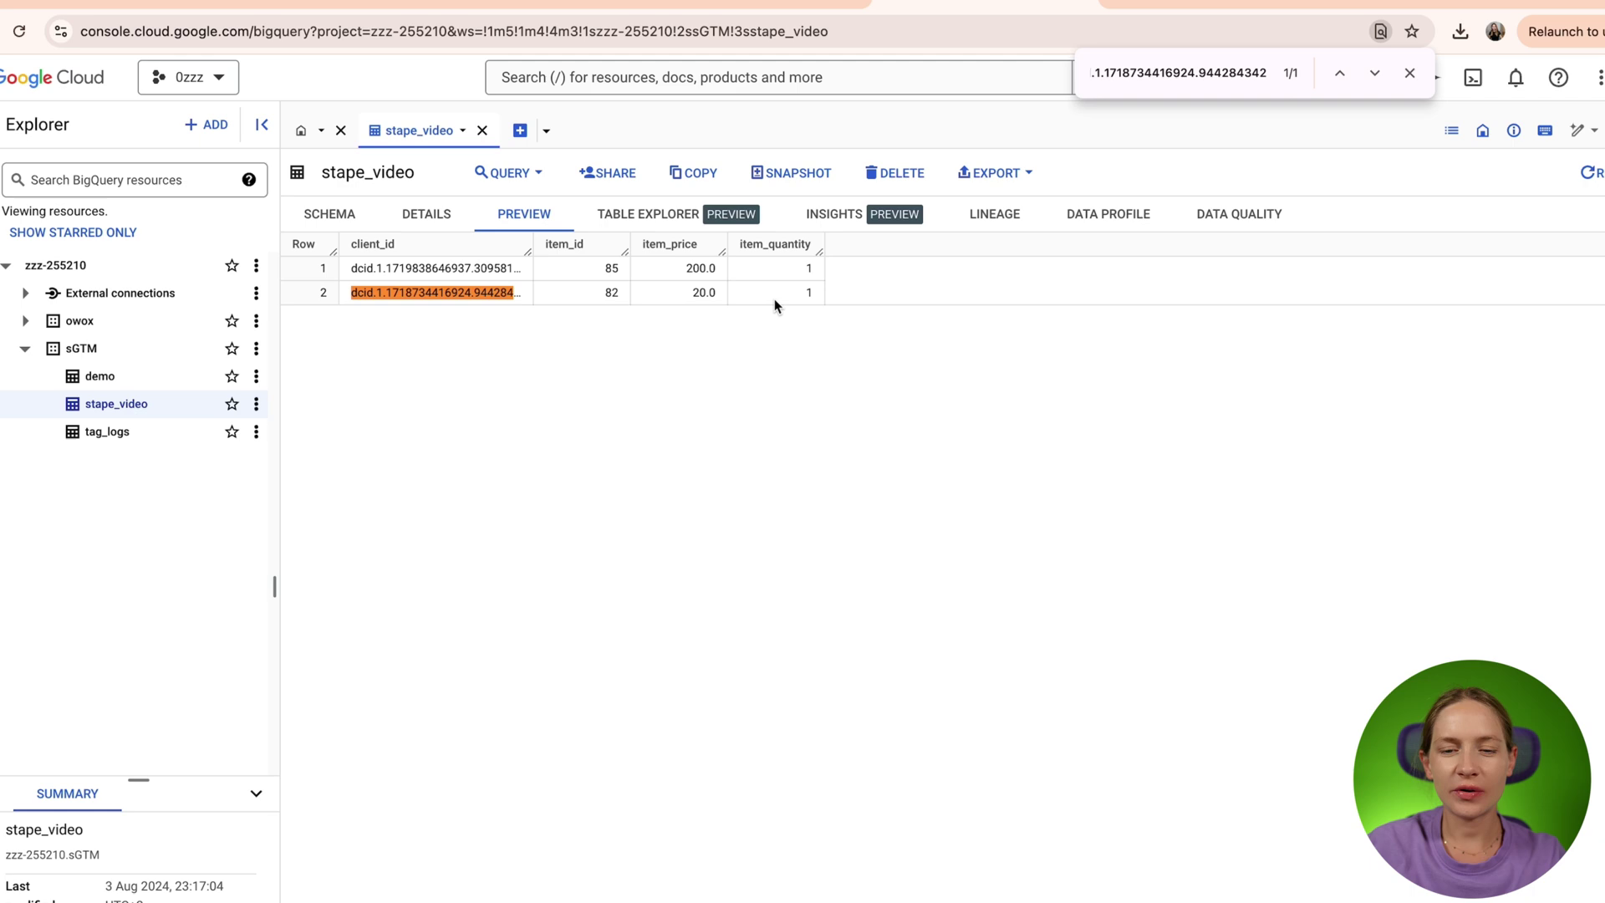
click(1160, 4)
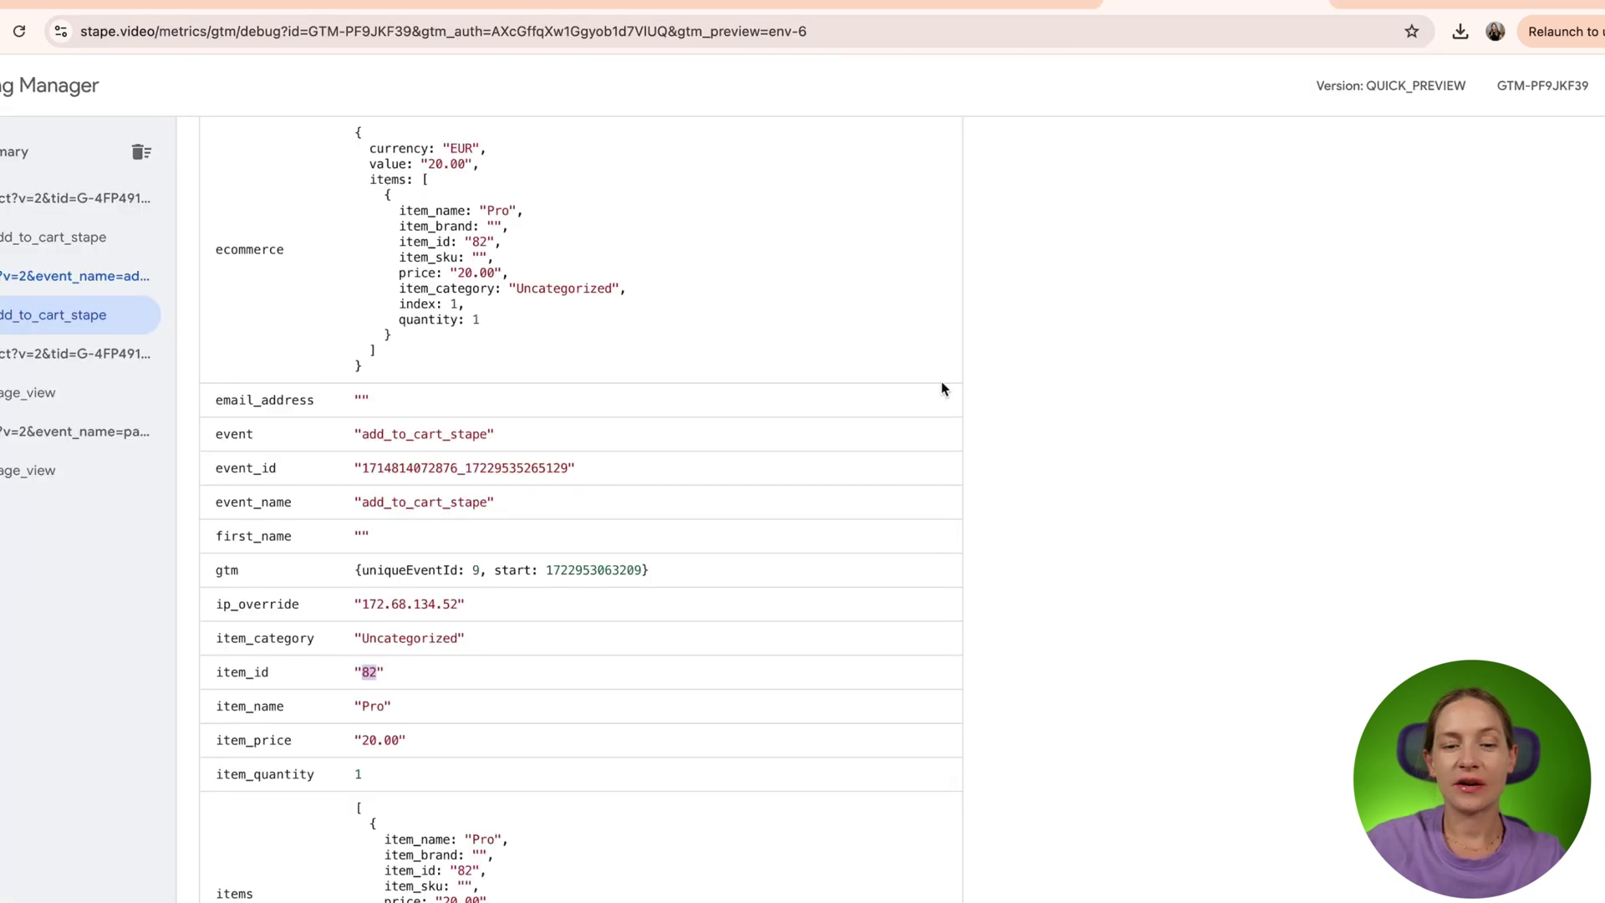
scroll(941, 381, up, 6)
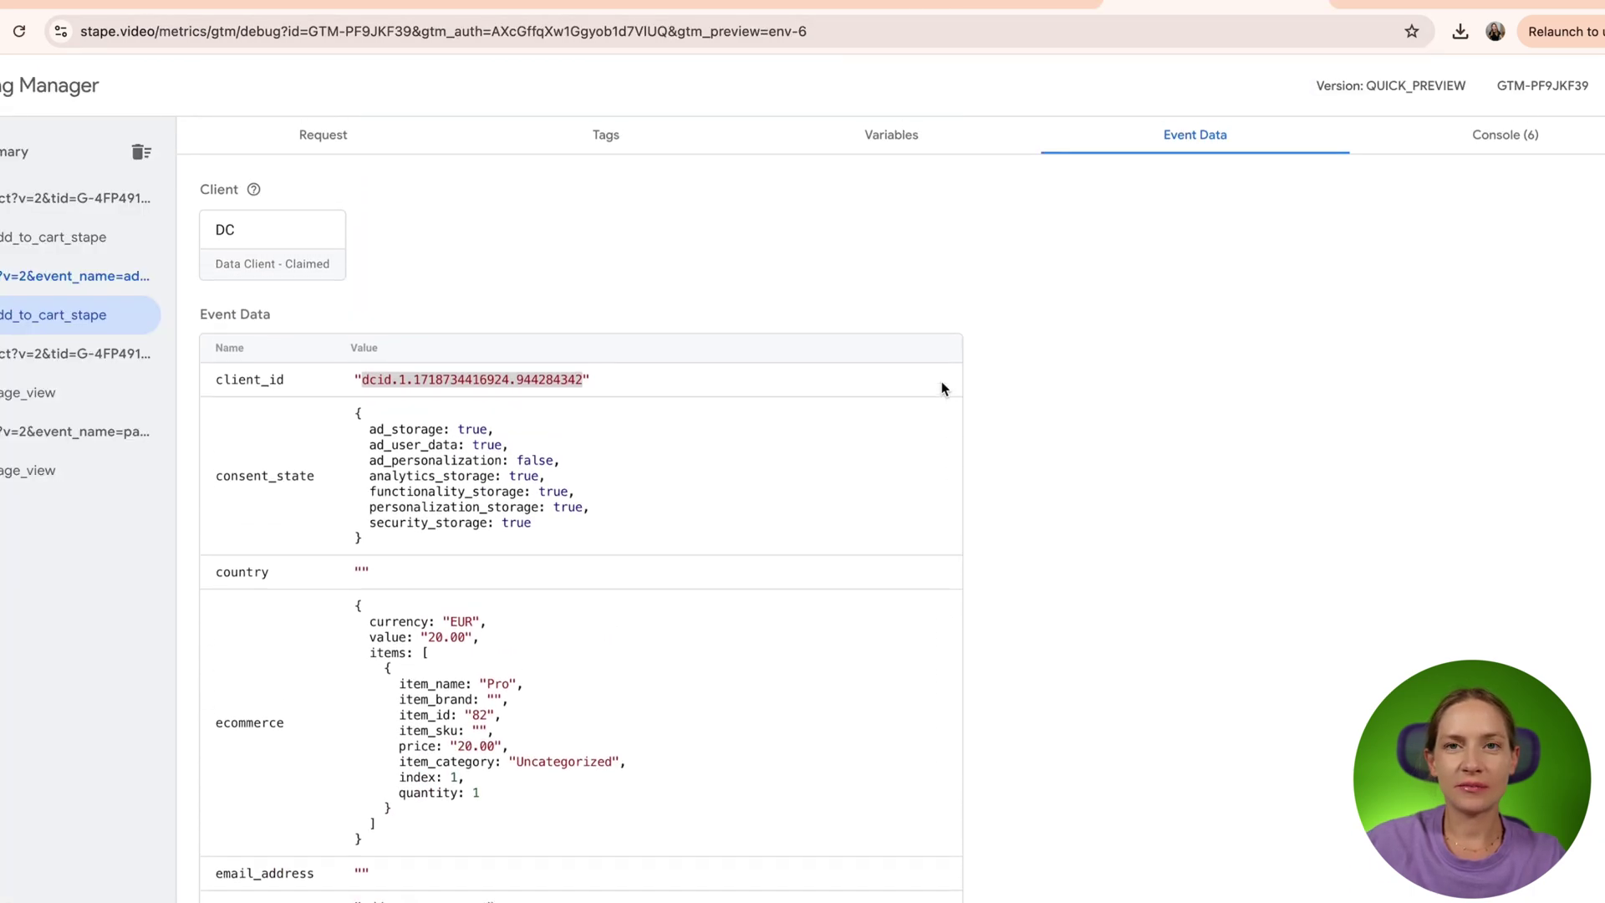